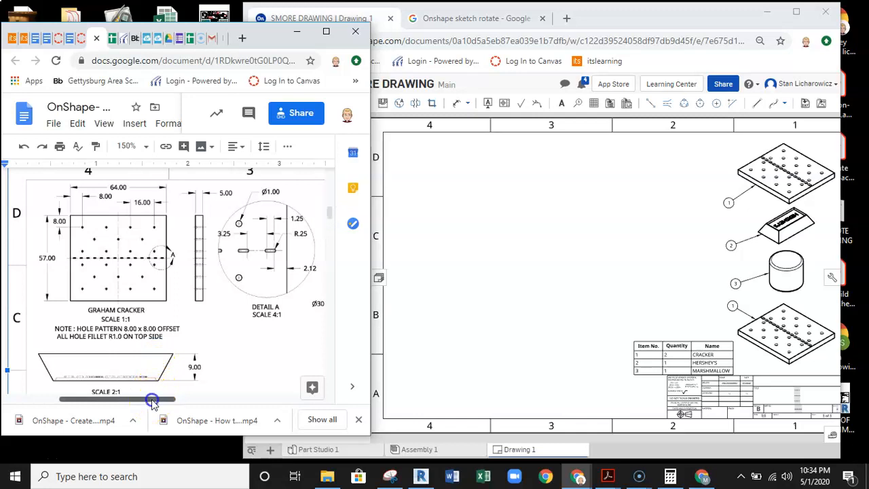
Start inserting a drawing view of the CRACKER part from Part Studio 1, using the reference drawing as a guide
scroll(190, 304, "down", 3)
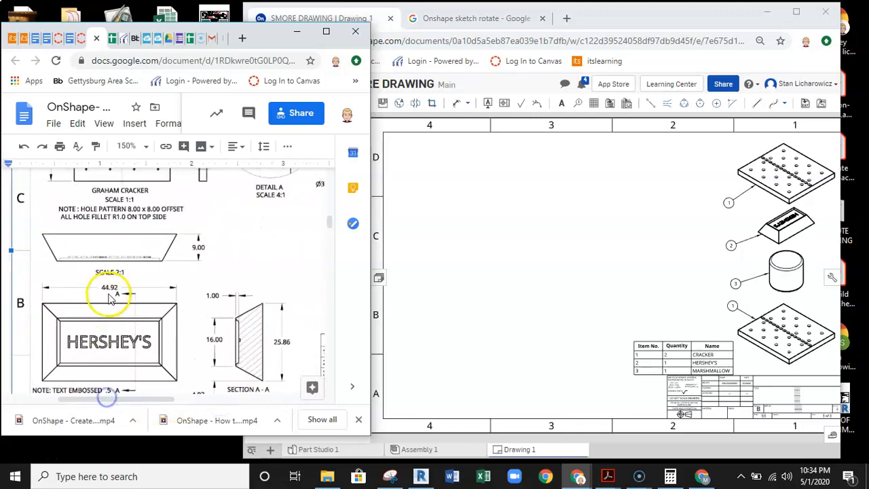
scroll(256, 196, "up", 2)
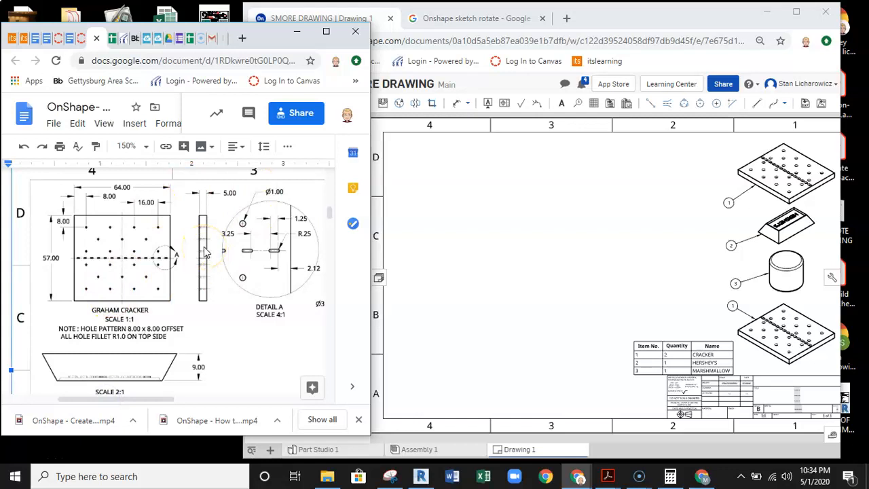
left_click(338, 18)
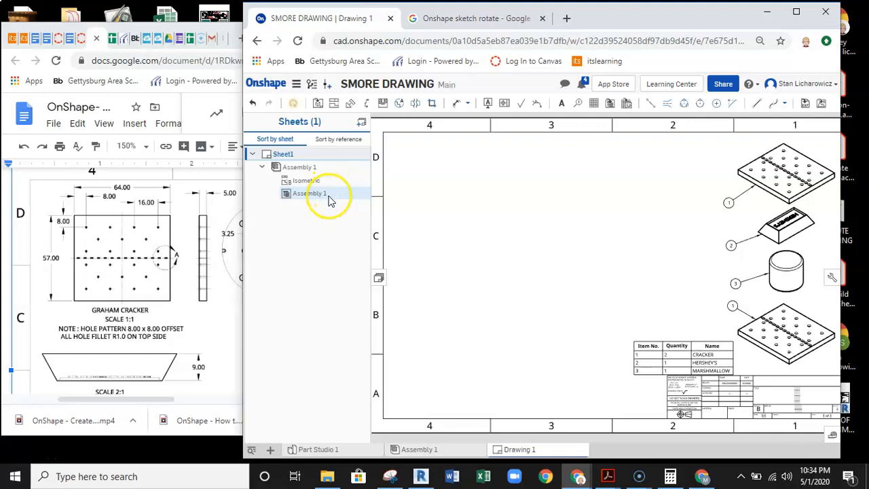
left_click(319, 104)
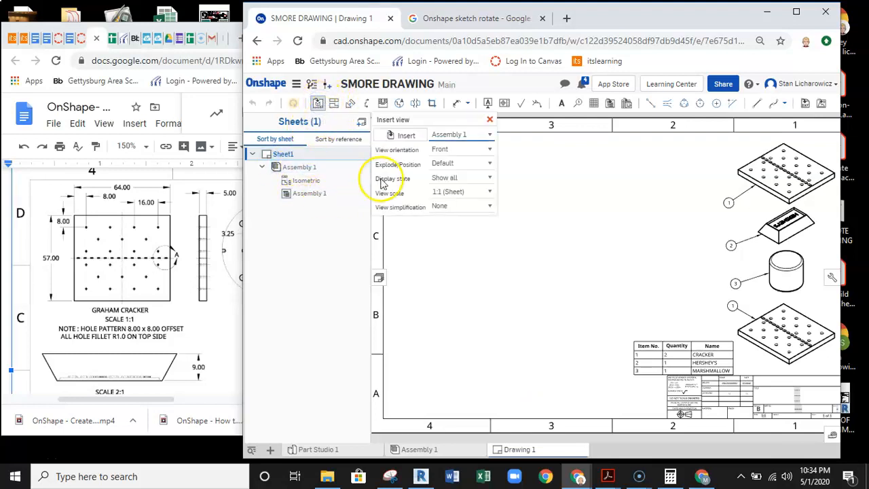
left_click(407, 137)
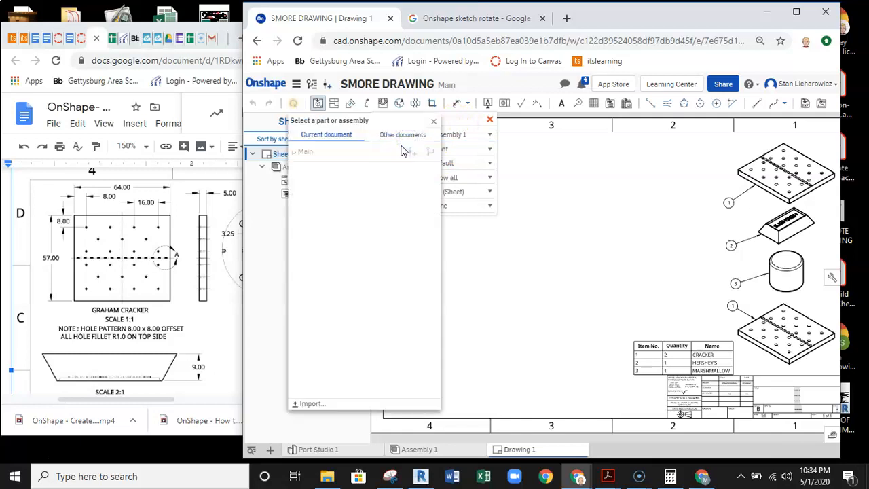
left_click(314, 158)
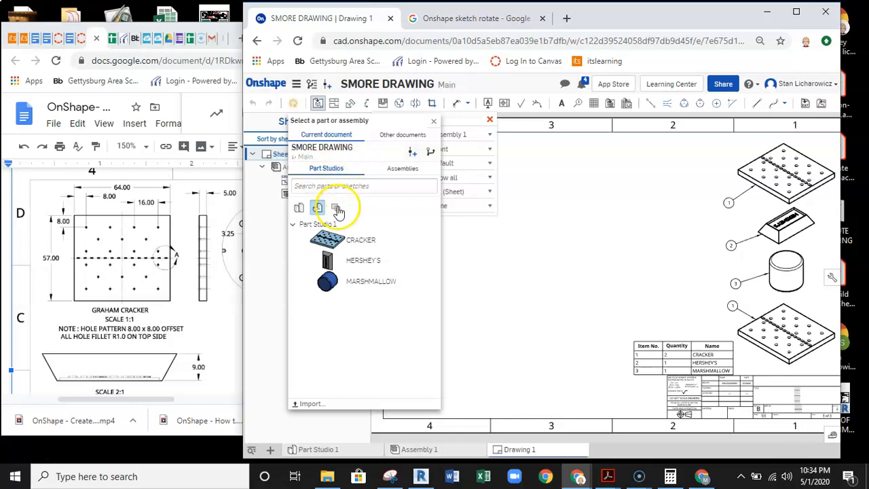
left_click(354, 246)
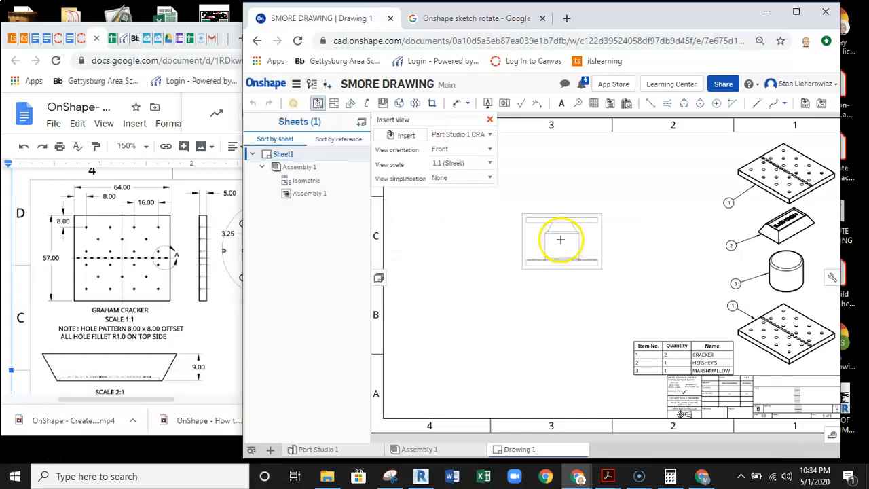
Set the cracker view's orientation to Top and place it at 1:1 in sheet zone D4
left_click(489, 150)
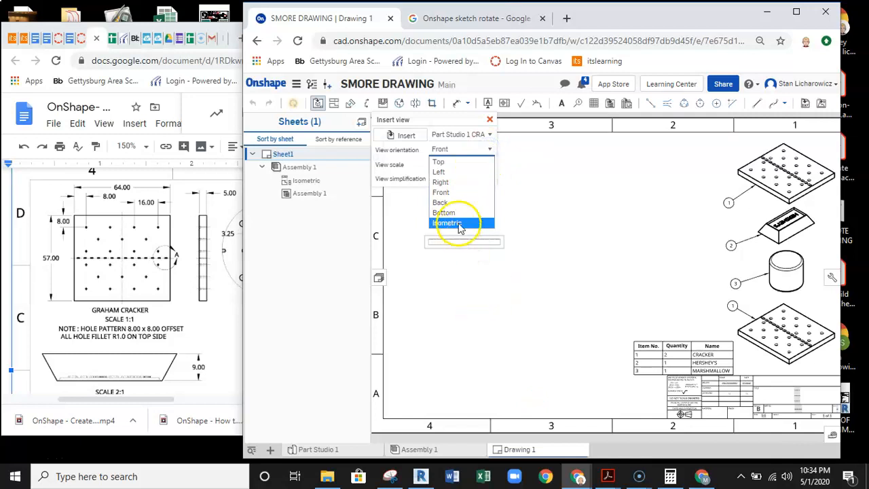
left_click(454, 184)
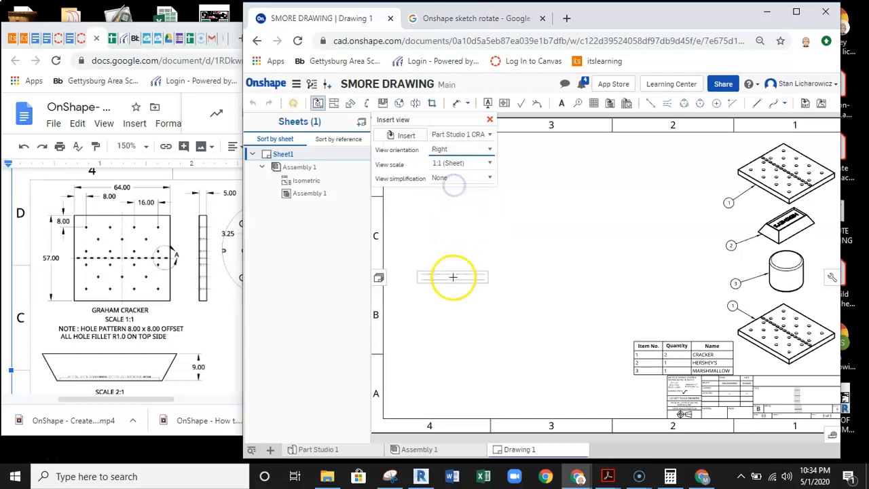
left_click(465, 150)
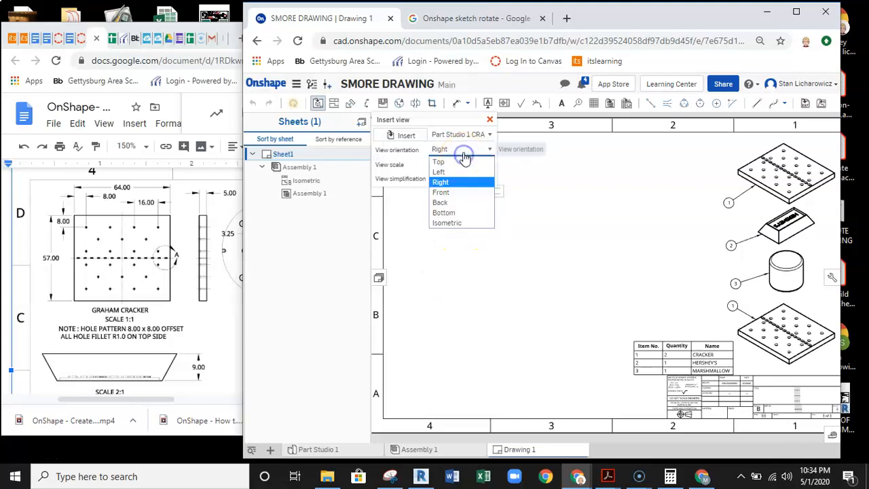
left_click(459, 164)
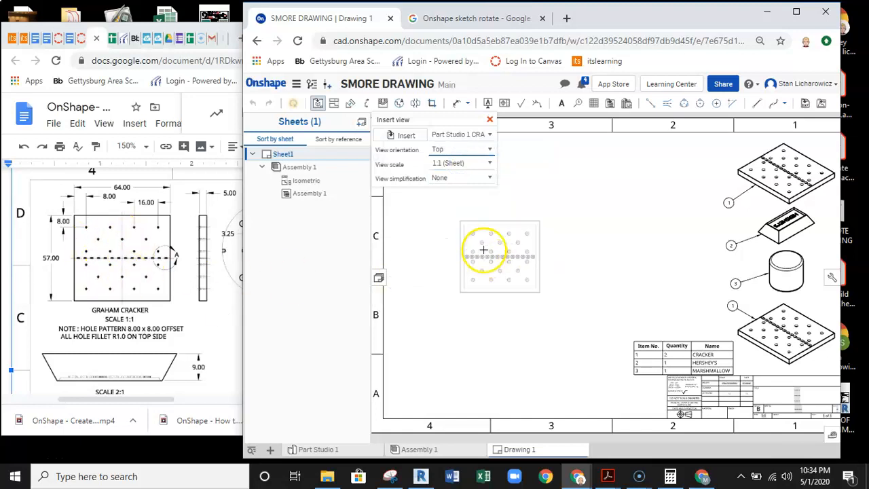
middle_click_drag(462, 276, 468, 339)
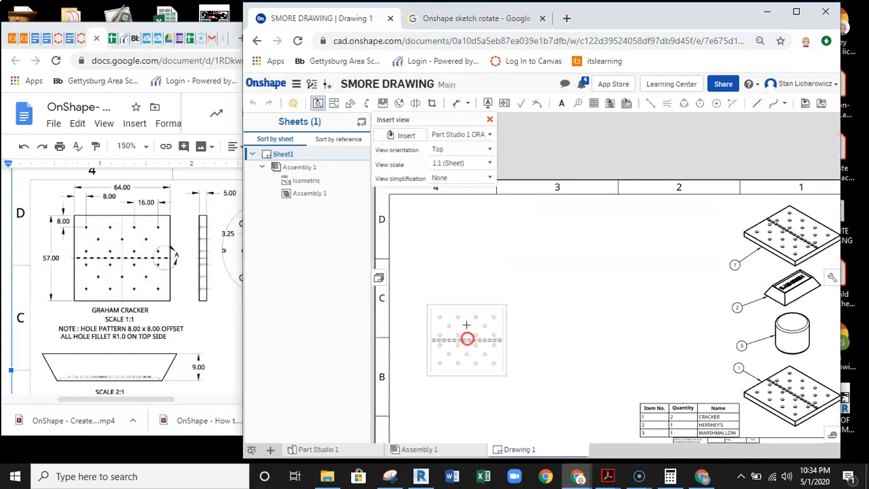
left_click(459, 252)
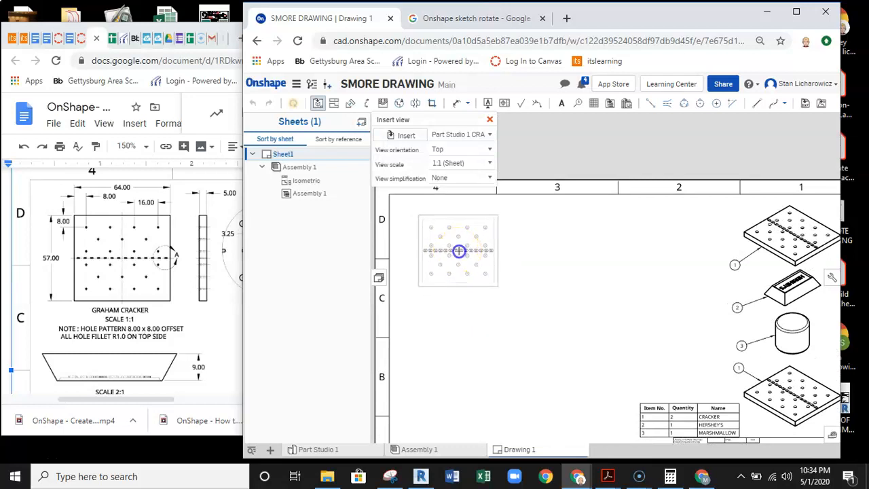
Project a right side view from the cracker's top view and place it level with it in zone D3
left_click(537, 254)
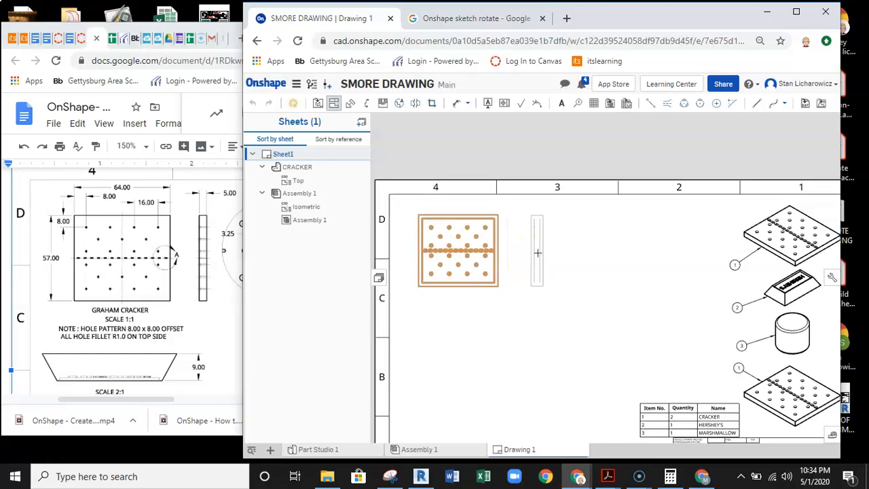
scroll(468, 264, "up", 3)
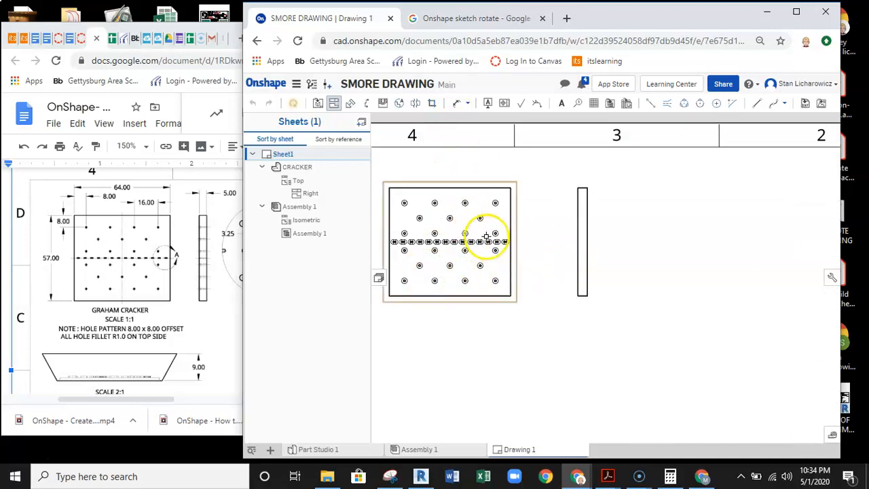
scroll(487, 241, "up", 1)
middle_click_drag(487, 241, 534, 246)
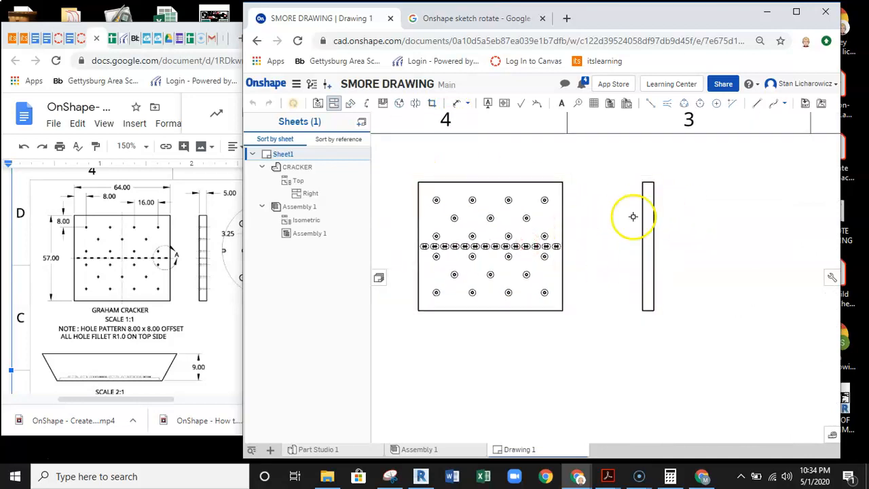
scroll(645, 242, "down", 1)
mouse_move(595, 250)
middle_mouse_down()
mouse_move(565, 252)
mouse_move(557, 262)
mouse_move(579, 221)
middle_mouse_up()
scroll(564, 251, "up", 1)
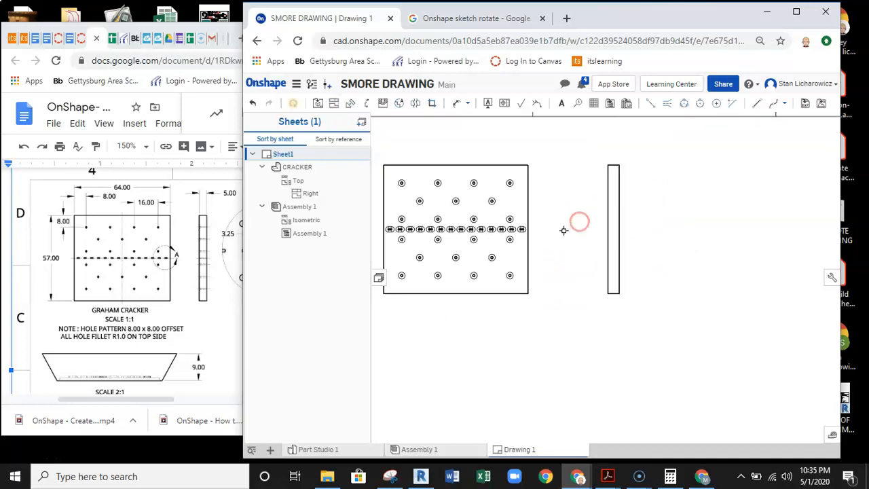
Show hidden lines in the cracker's right side view and check the dashed hole profiles
left_click(620, 219)
right_click(617, 200)
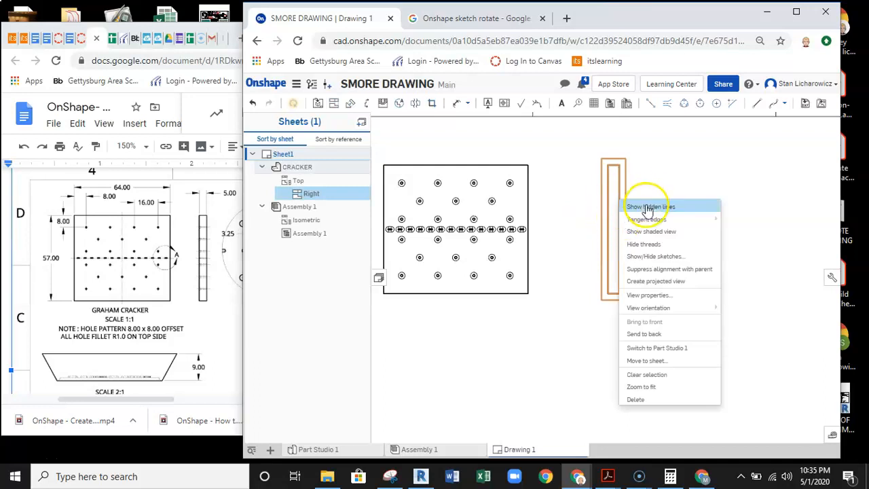
left_click(646, 204)
scroll(614, 260, "up", 3)
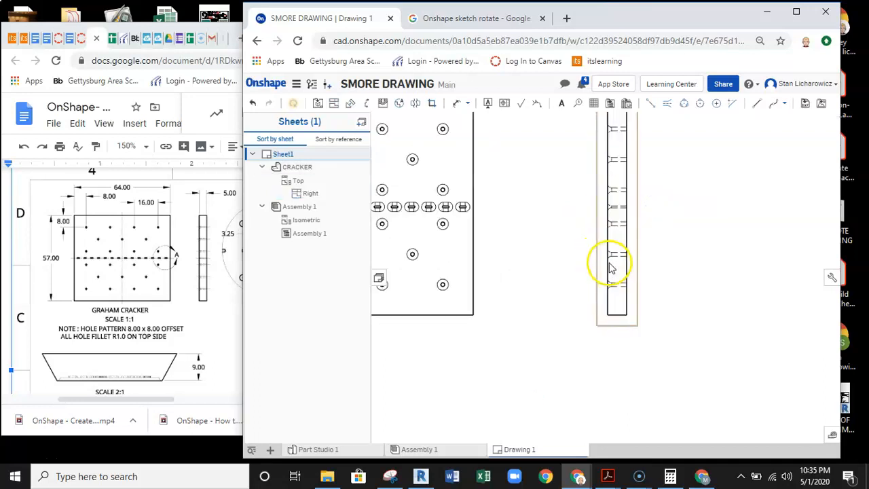
scroll(615, 259, "up", 4)
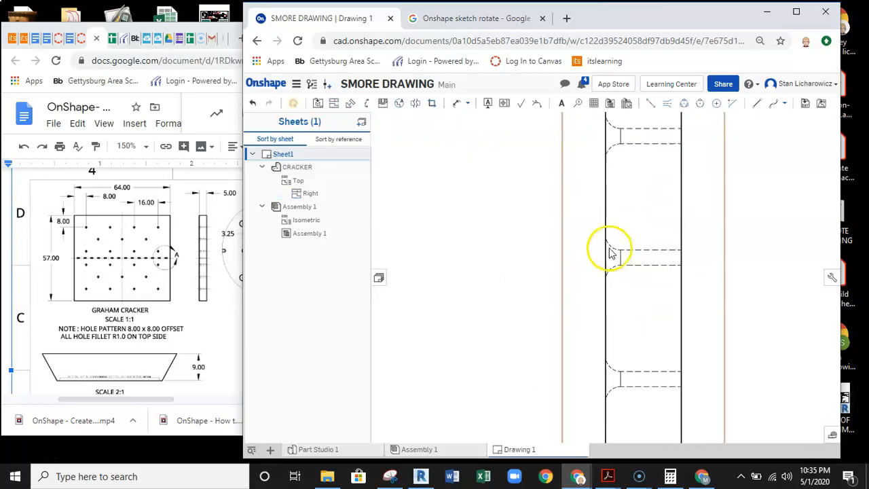
scroll(611, 252, "down", 5)
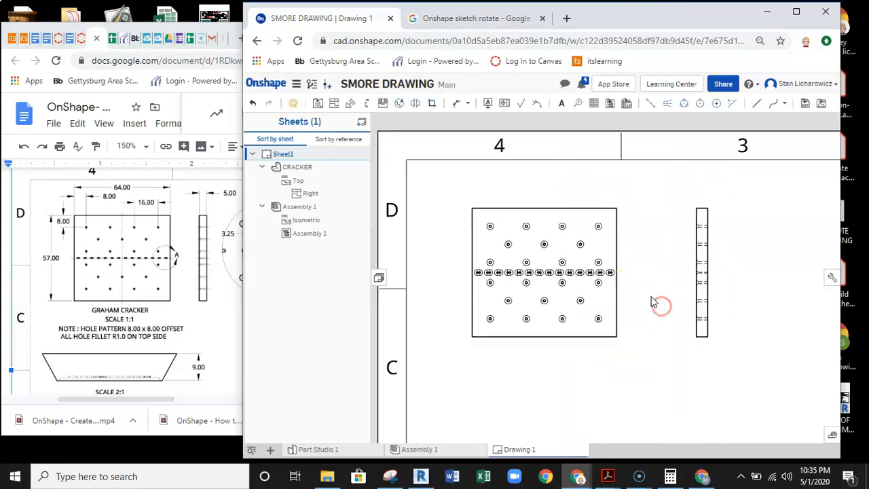
left_click(201, 311)
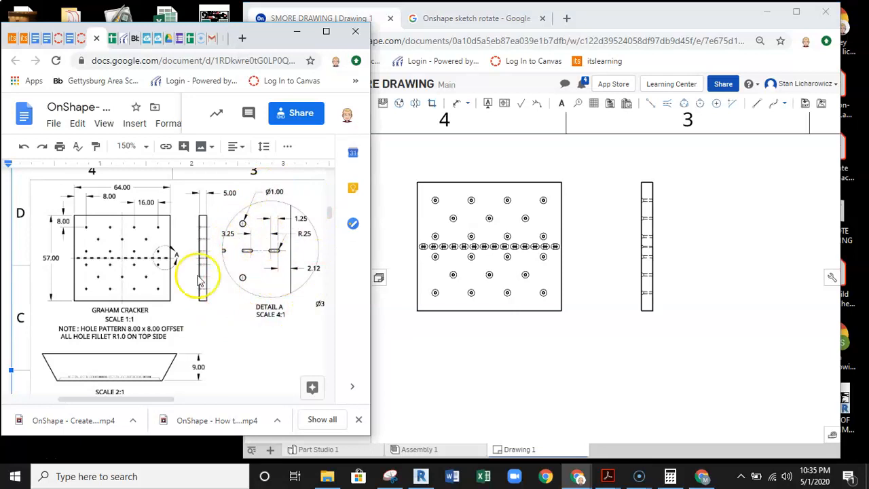
scroll(686, 261, "down", 1)
middle_click_drag(686, 249, 602, 235)
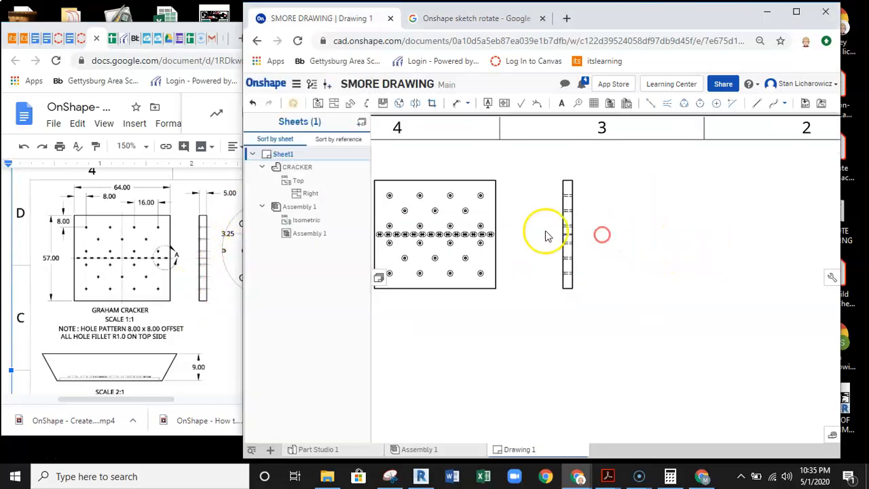
scroll(666, 280, "up", 1)
middle_click_drag(655, 268, 704, 262)
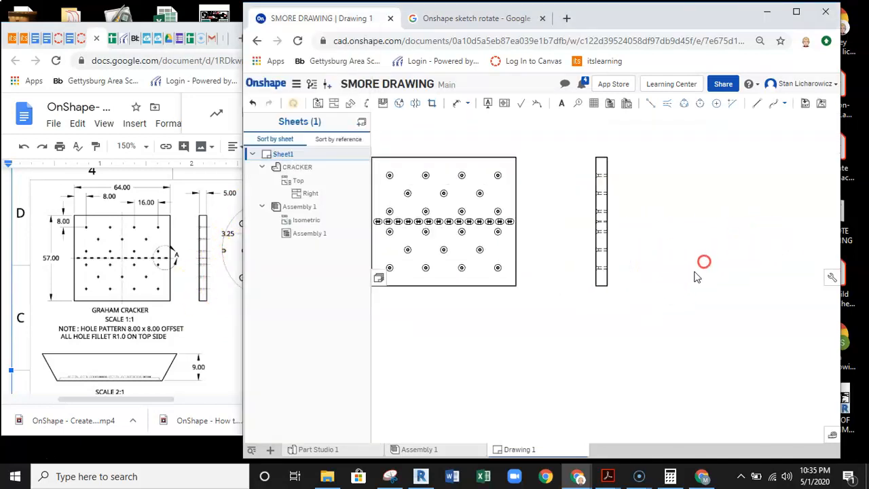
scroll(549, 280, "down", 1)
left_click_drag(529, 288, 528, 304)
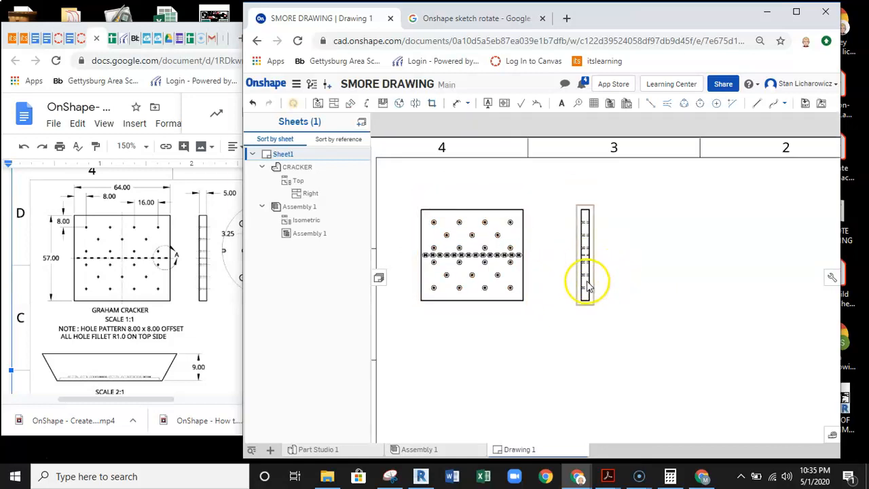
Create a detail view on the cracker's top view, circling the end slots and nearby holes at the middle of its right edge
left_click(400, 105)
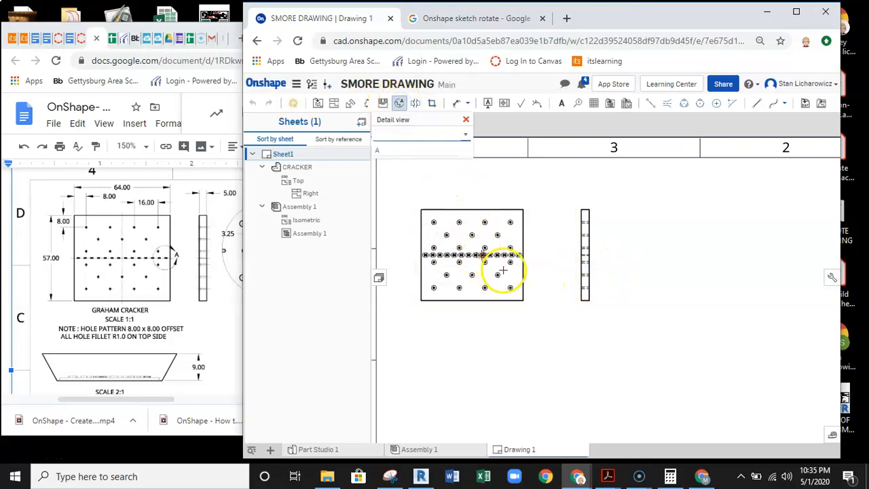
scroll(511, 263, "up", 10)
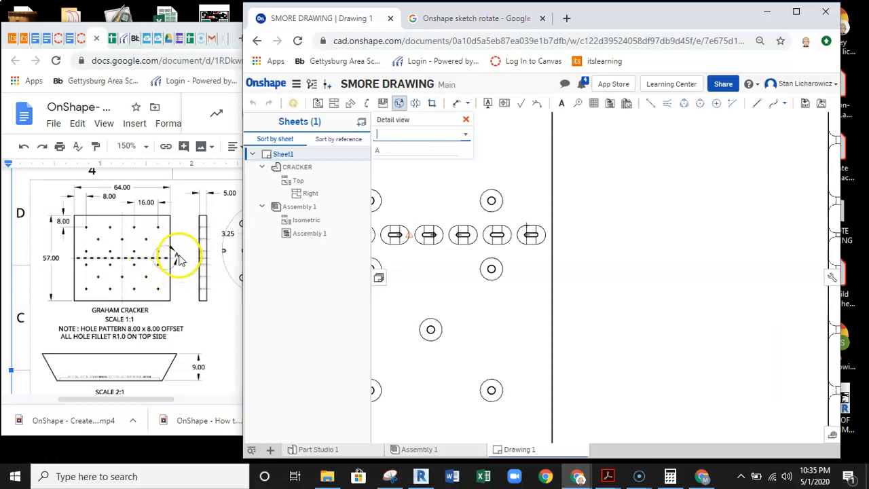
scroll(515, 235, "up", 1)
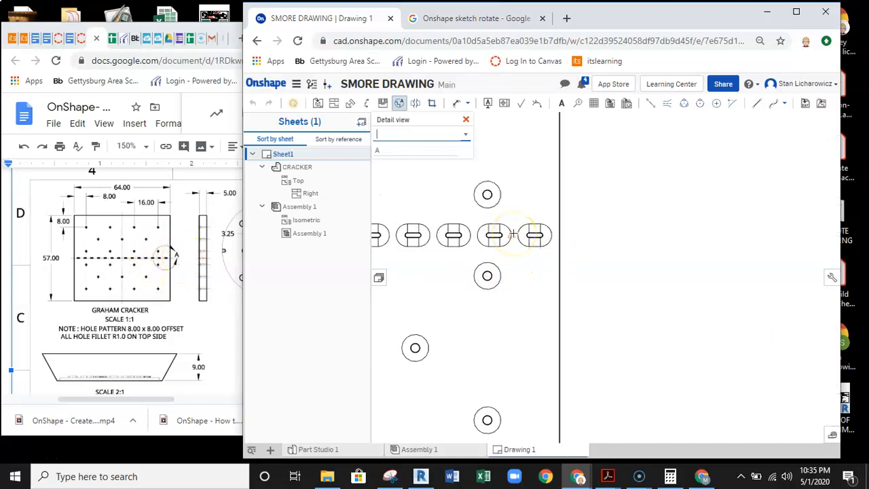
scroll(515, 235, "up", 1)
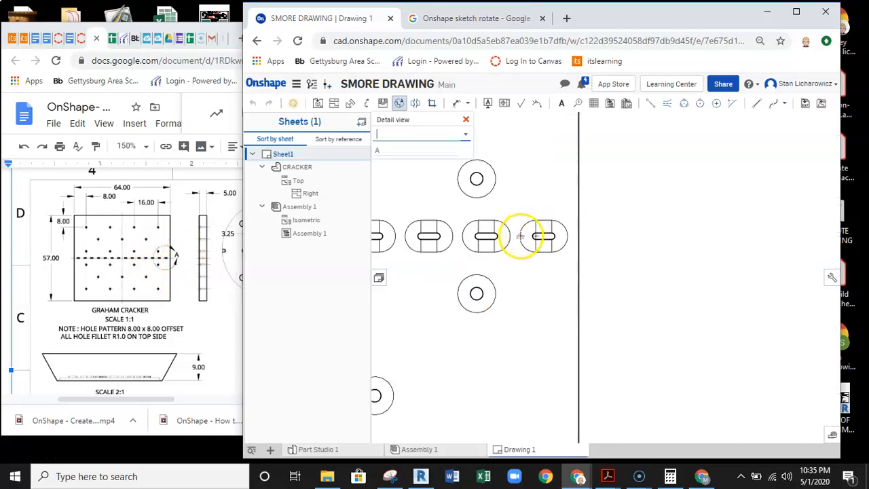
scroll(520, 236, "down", 1)
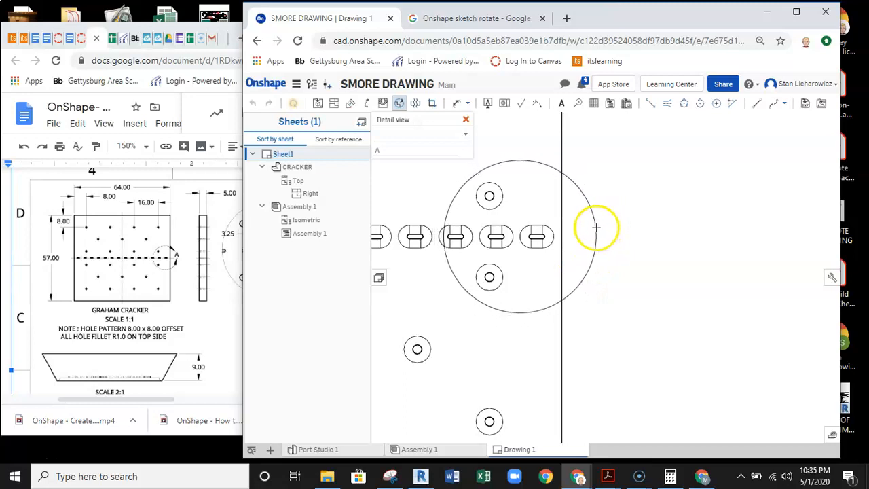
left_click(591, 224)
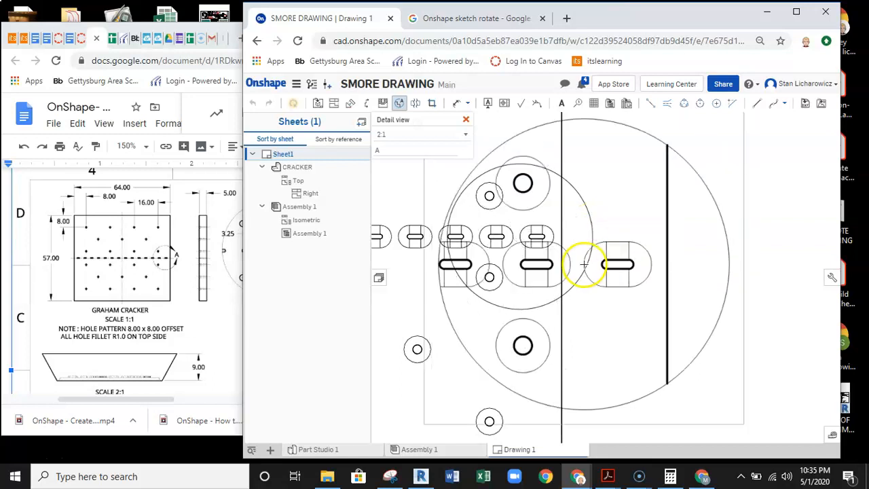
Place the 2:1 detail view A on the sheet to the right of the cracker's side view
scroll(586, 265, "down", 4)
middle_click_drag(748, 257, 595, 245)
middle_click_drag(703, 237, 671, 241)
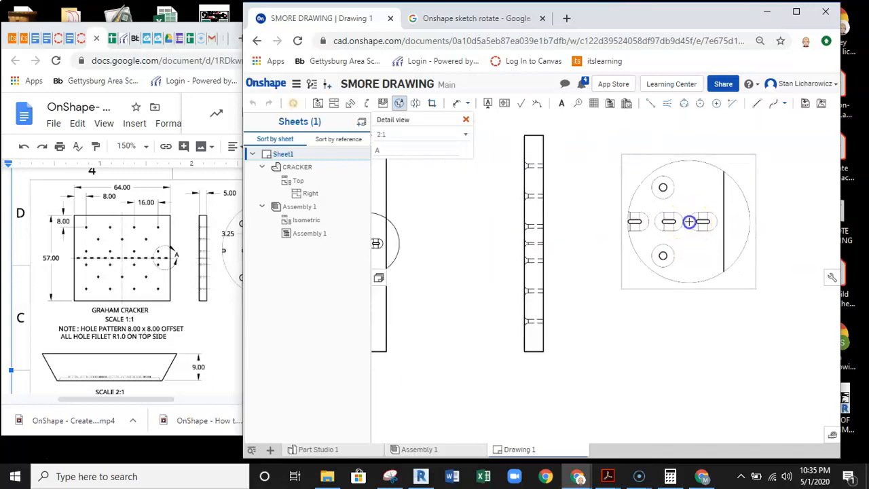
left_click(690, 230)
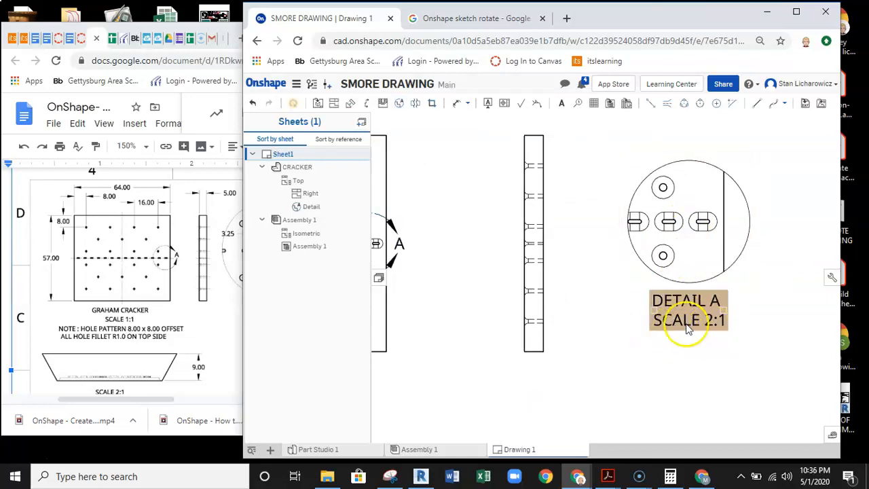
Check the reference drawing's detail scale and set detail view A's scale to 4:1
left_click_drag(74, 398, 146, 397)
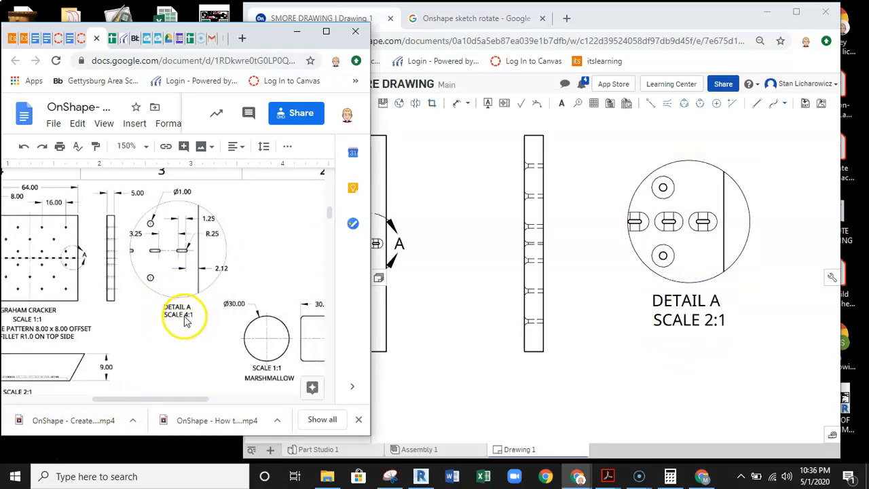
left_click(703, 159)
right_click(703, 159)
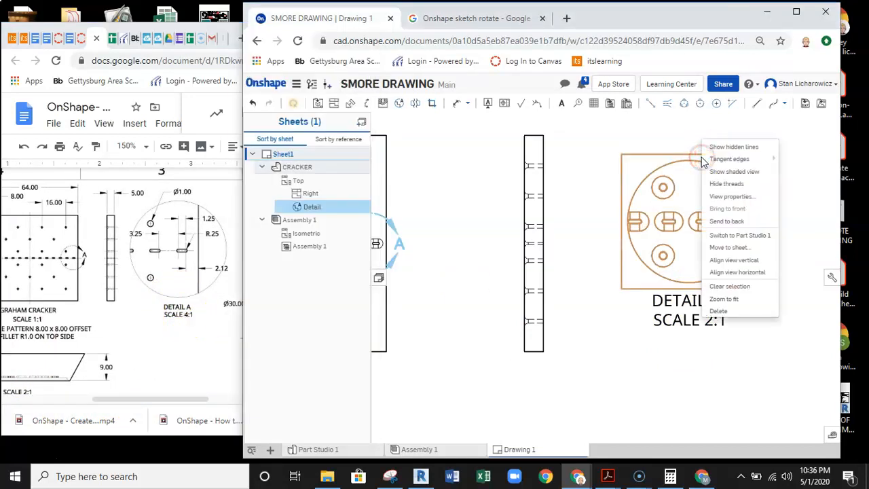
left_click(739, 197)
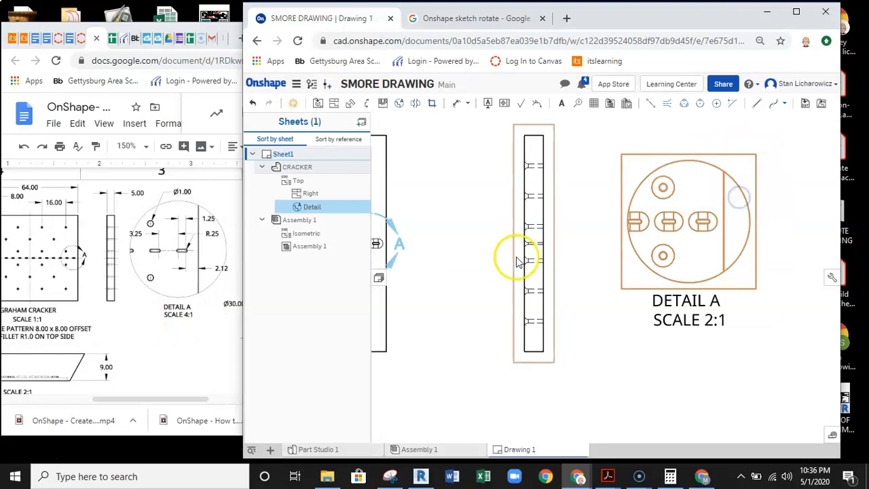
left_click(490, 196)
scroll(488, 204, "down", 3)
left_click(489, 214)
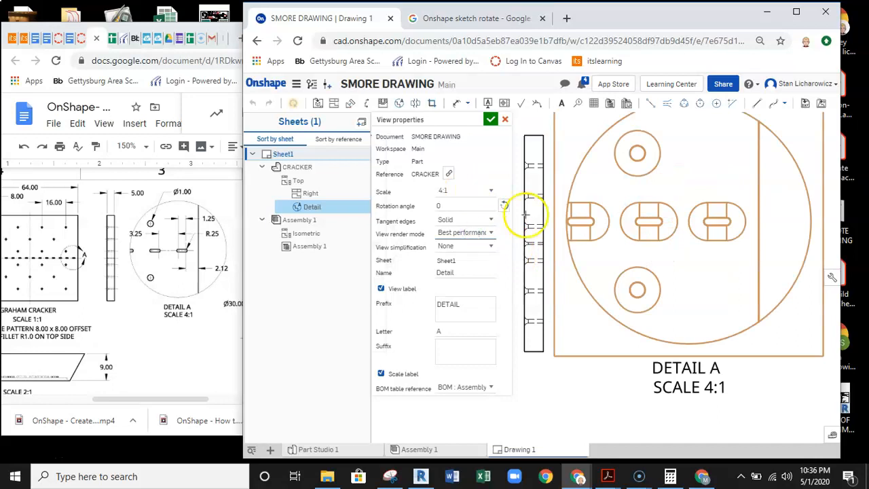
Move detail view A slightly away from the cracker's side view to leave a clear gap between them
scroll(493, 223, "down", 4)
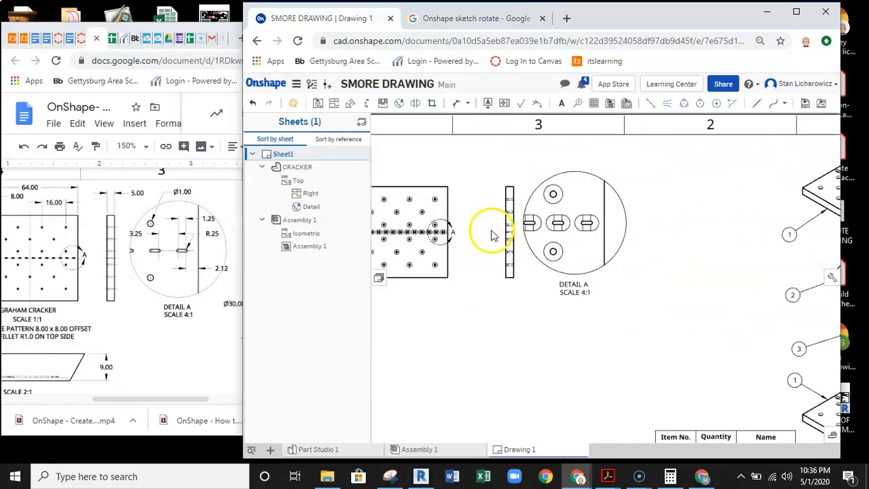
right_click_drag(541, 245, 609, 229)
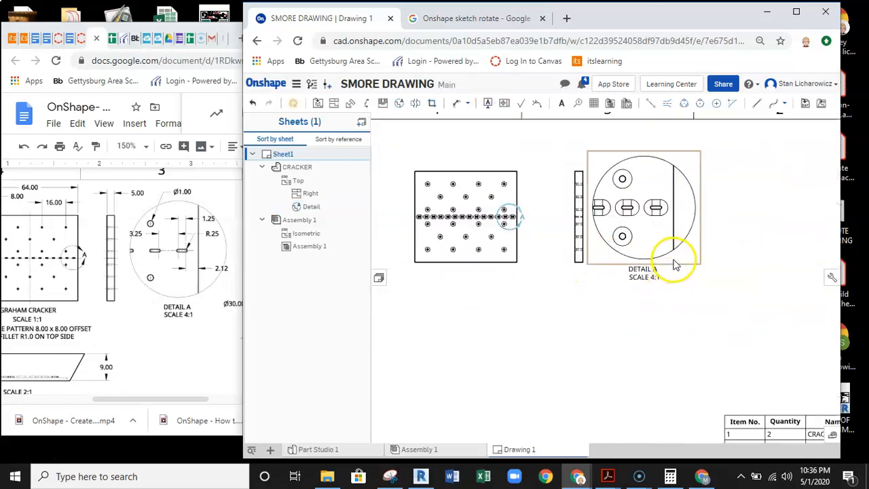
left_click_drag(676, 264, 689, 272)
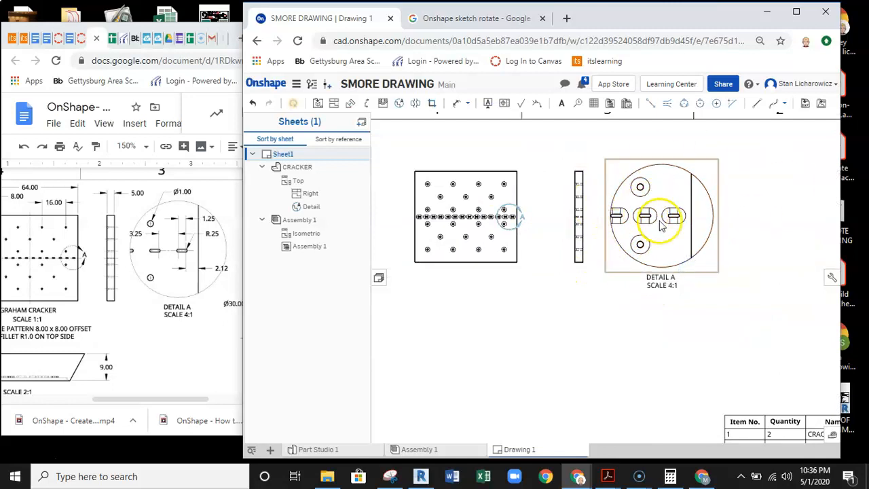
Hide the tangent edges in detail view A so only the hole and slot outlines are drawn
scroll(665, 224, "up", 5)
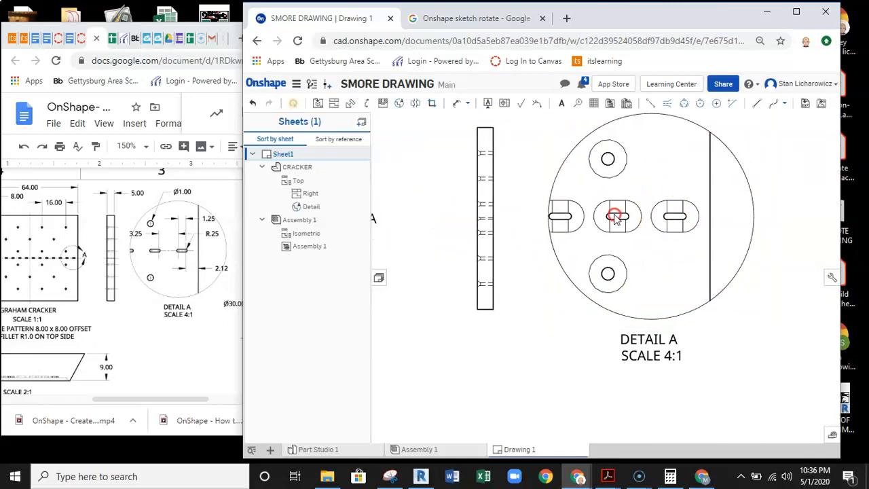
scroll(603, 213, "up", 2)
scroll(604, 210, "down", 1)
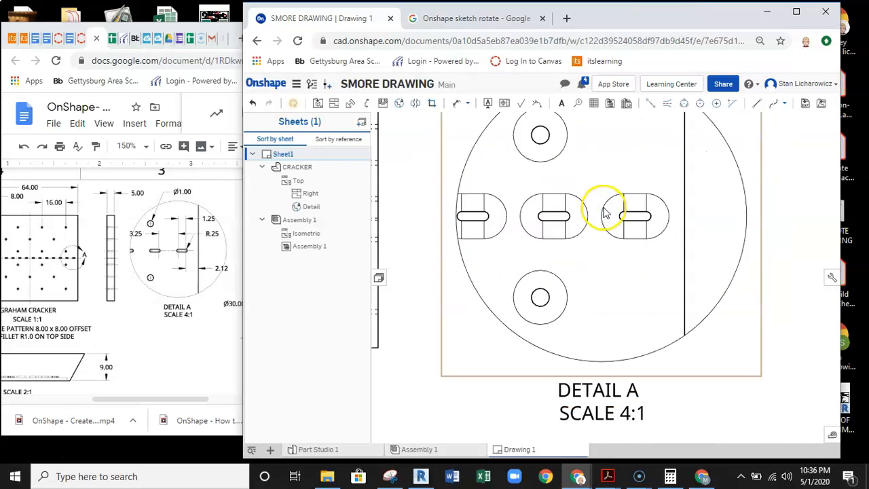
middle_click_drag(604, 209, 589, 224)
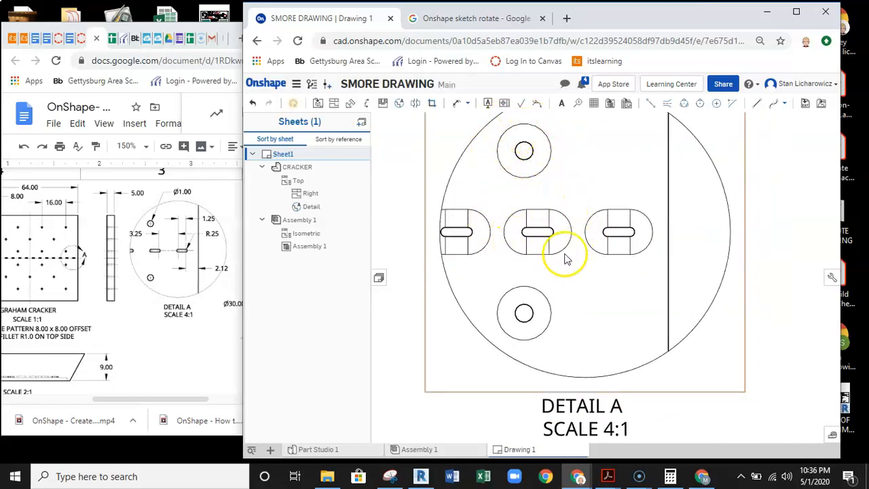
middle_click_drag(588, 192, 581, 205)
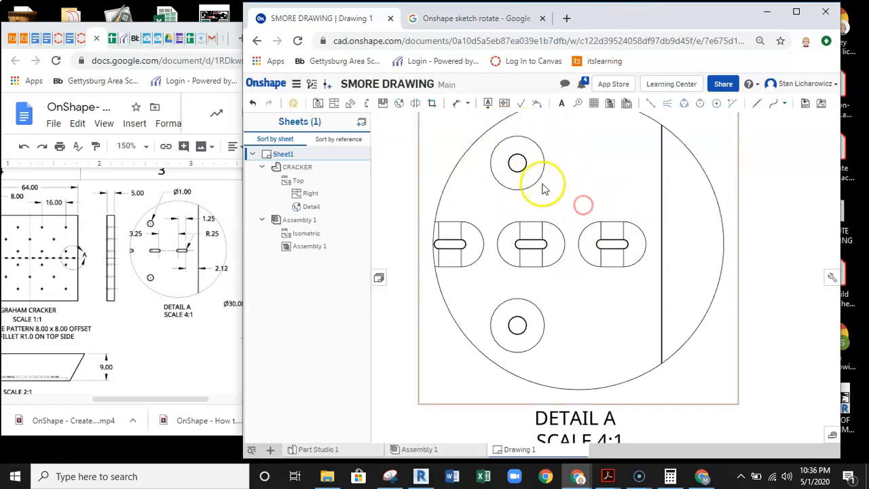
right_click(563, 189)
mouse_move(590, 189)
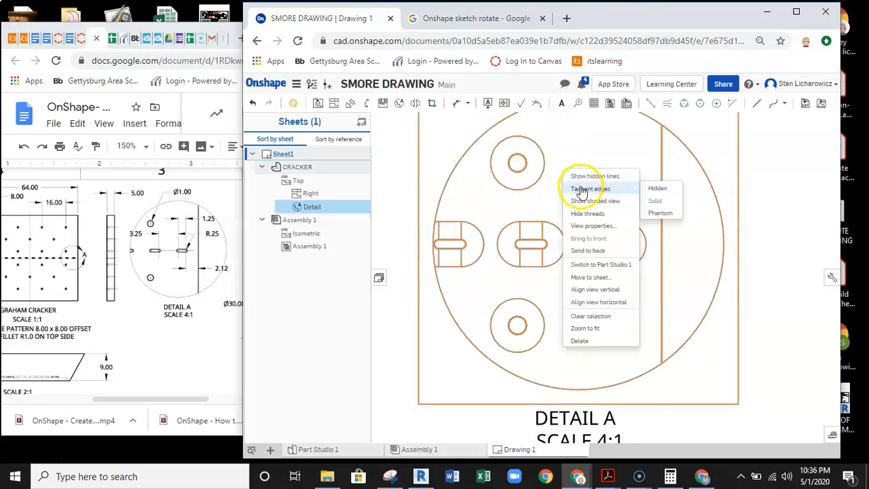
left_click(658, 189)
Add centermarks to the rounded ends of the three slots and to both round holes in detail view A
scroll(554, 216, "down", 2)
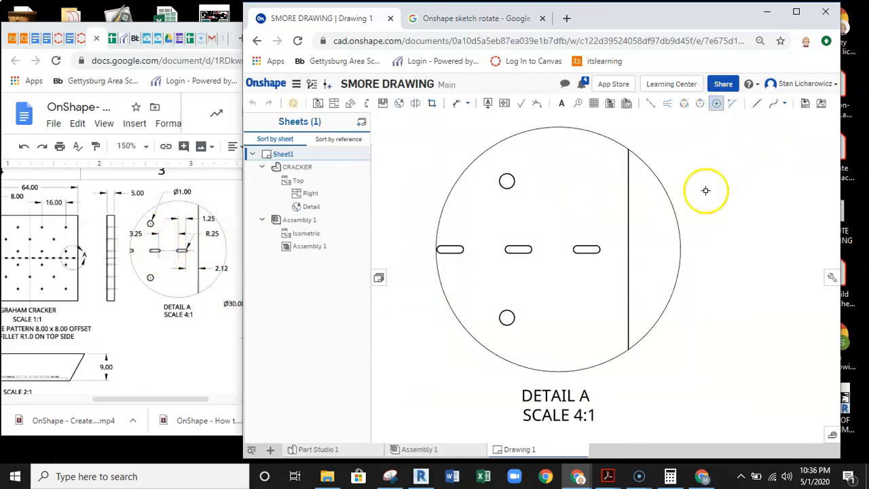
left_click(576, 252)
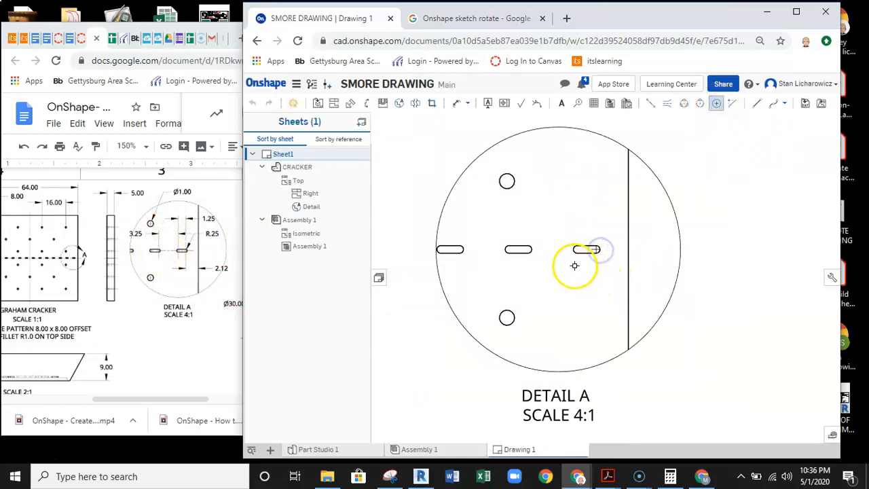
left_click(534, 251)
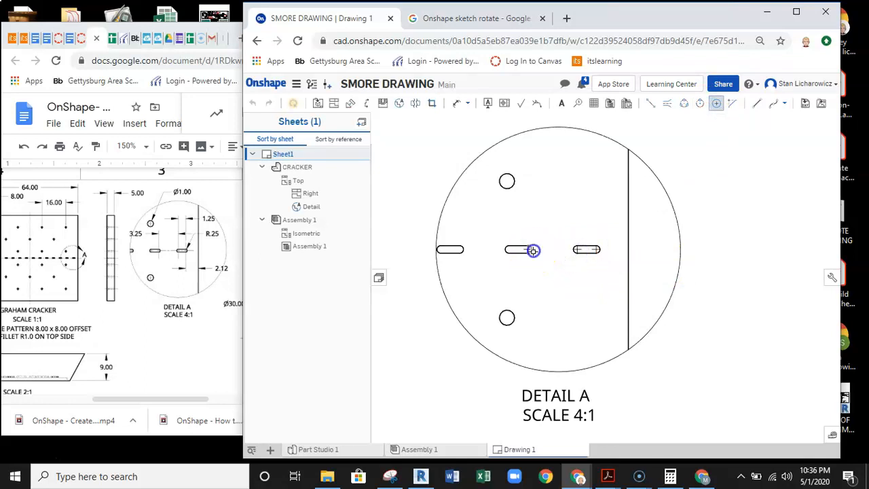
left_click(506, 251)
left_click(465, 252)
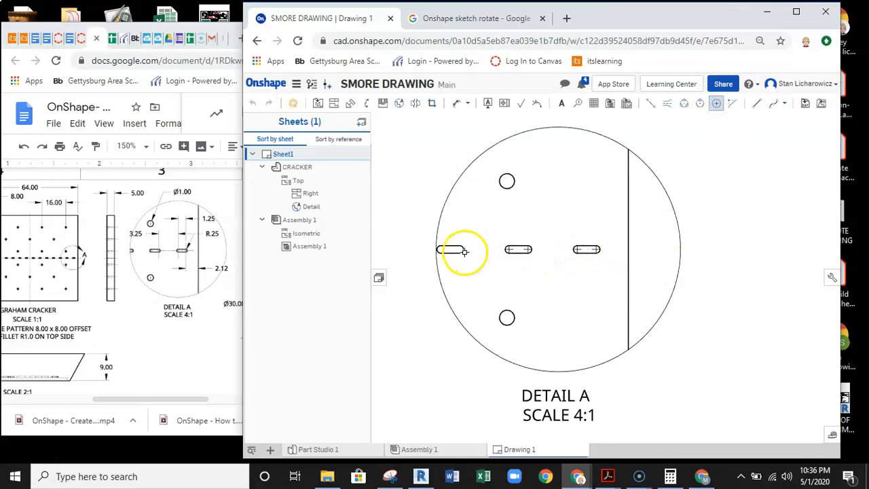
left_click(508, 190)
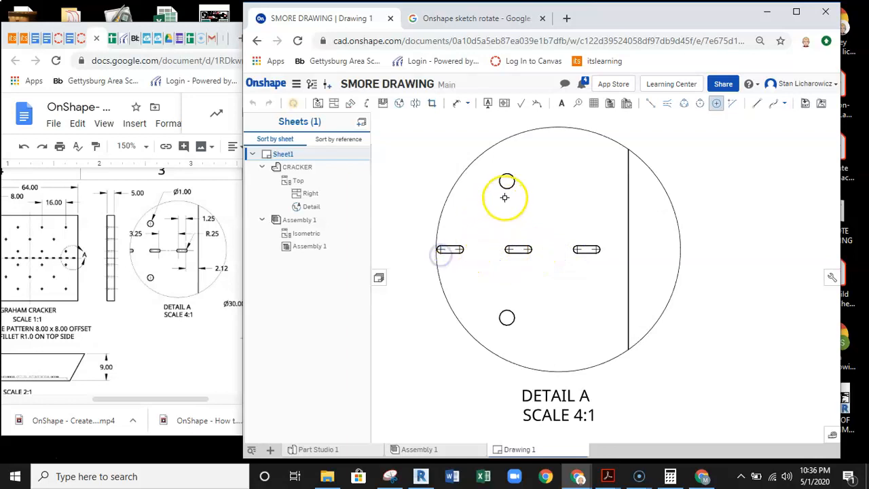
left_click(506, 313)
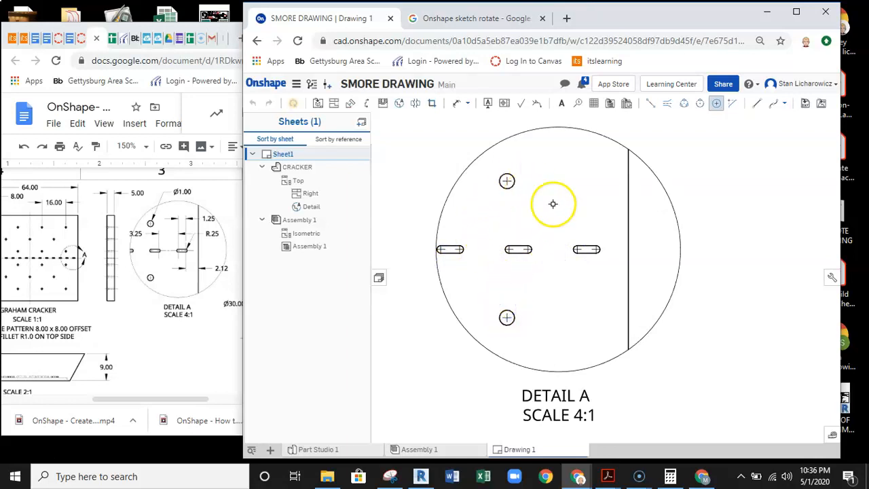
right_click_drag(562, 190, 553, 195)
Dimension the upper hole's diameter in detail view A, placing the value above the view circle
left_click(456, 103)
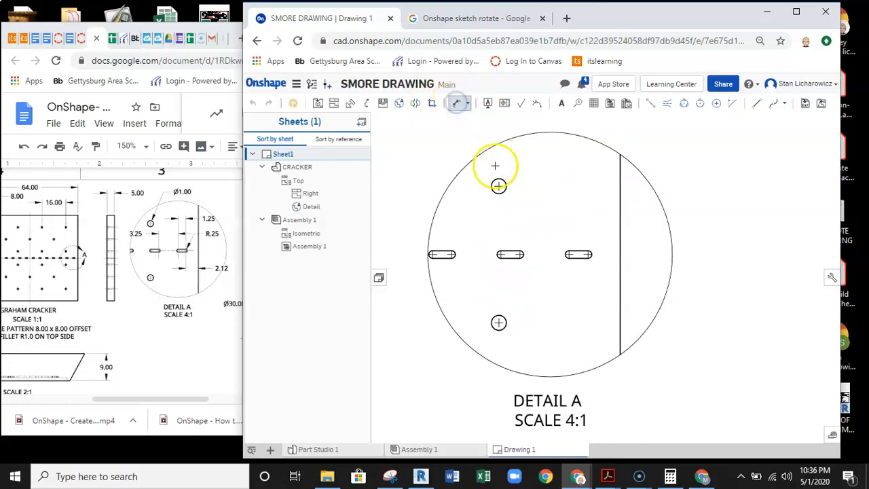
mouse_move(527, 154)
right_mouse_down()
mouse_move(502, 176)
mouse_move(542, 185)
right_mouse_up()
left_click(506, 130)
scroll(518, 188, "down", 3)
scroll(520, 194, "up", 2)
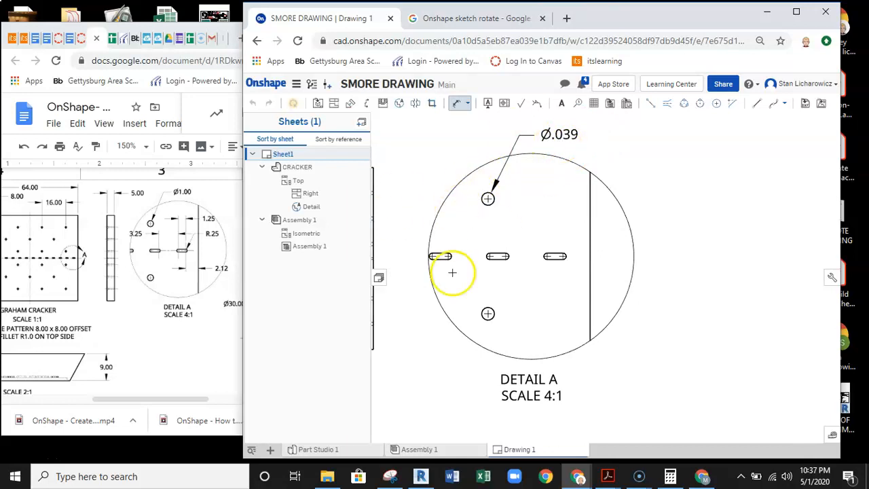
Try to switch the upper hole's diameter dimension to millimeters on its own
left_click(22, 458)
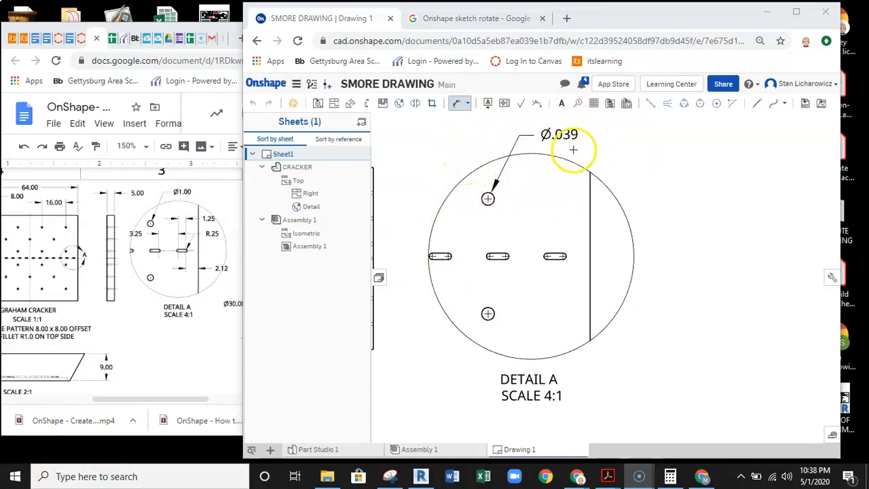
scroll(607, 149, "down", 1)
middle_click_drag(603, 151, 530, 156)
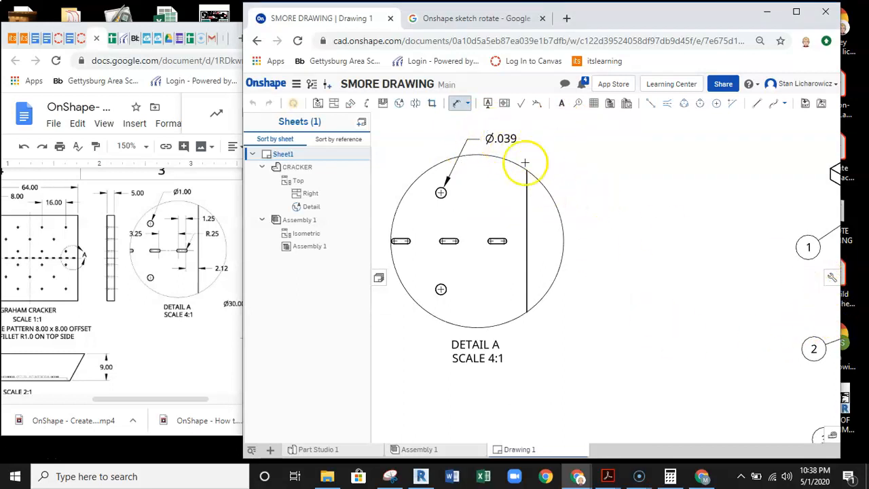
left_click(508, 141)
right_click(513, 147)
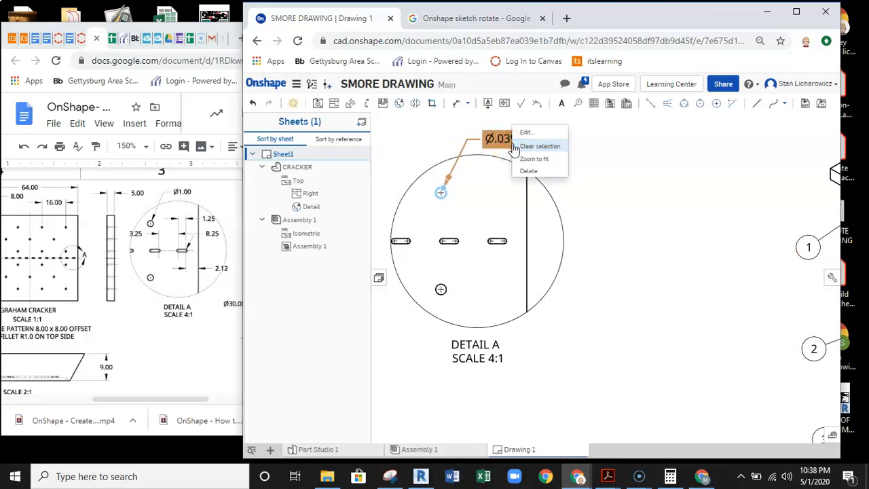
left_click(528, 135)
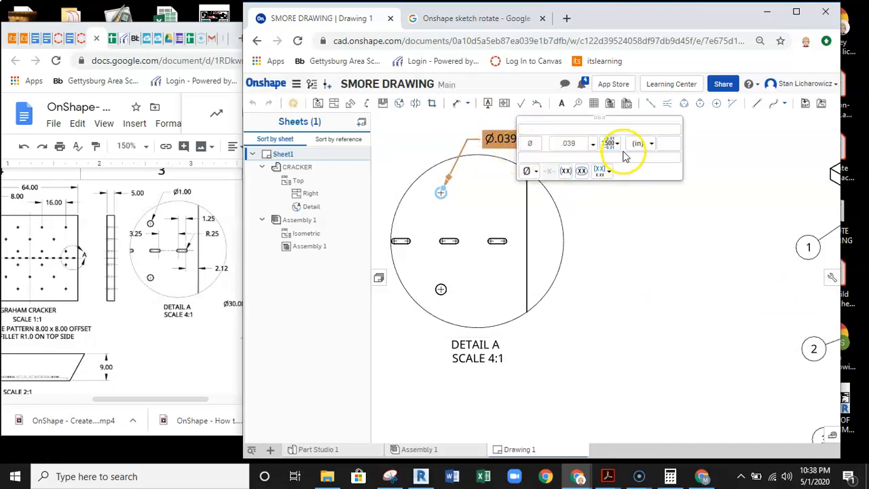
left_click(650, 144)
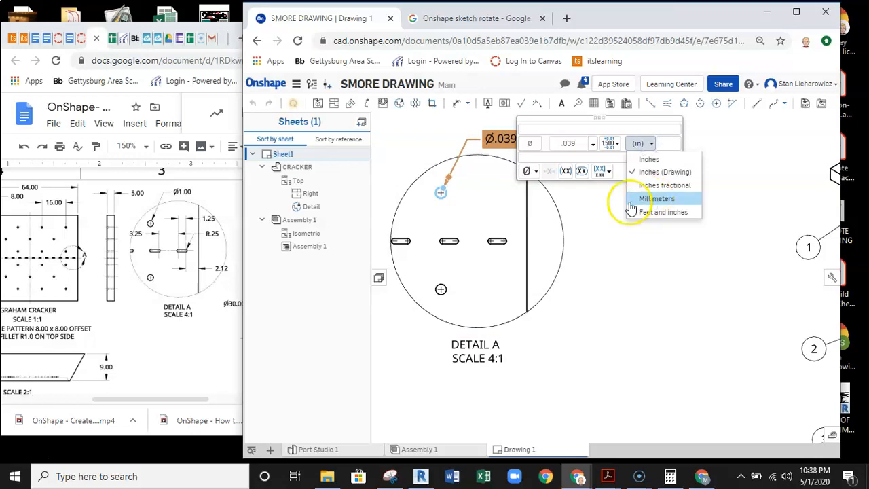
left_click(645, 201)
left_click(598, 218)
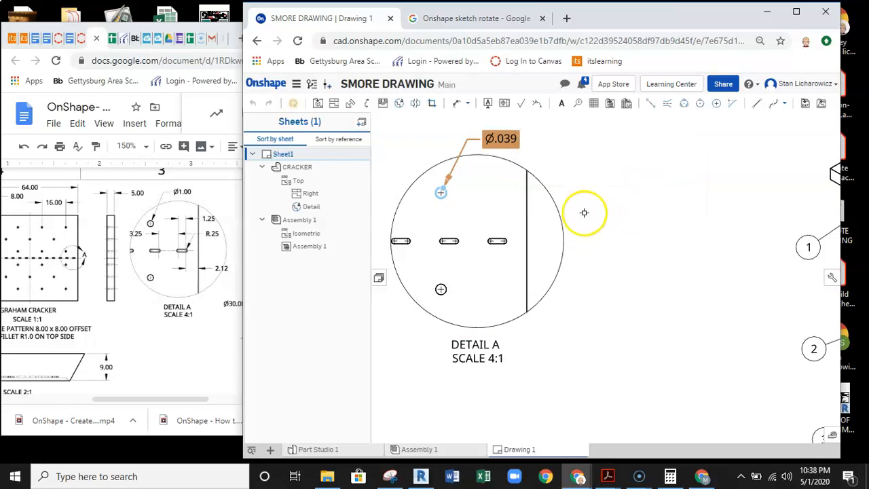
Set the whole drawing's primary units to millimeters
left_click(831, 277)
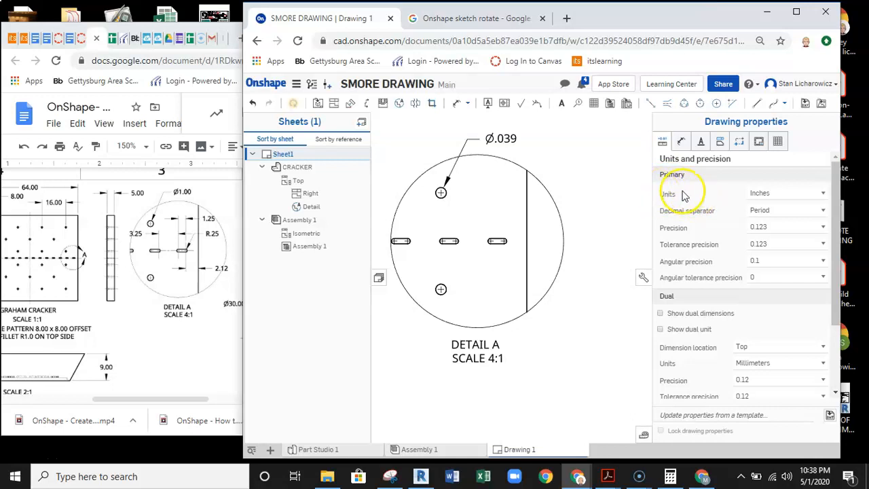
left_click(772, 194)
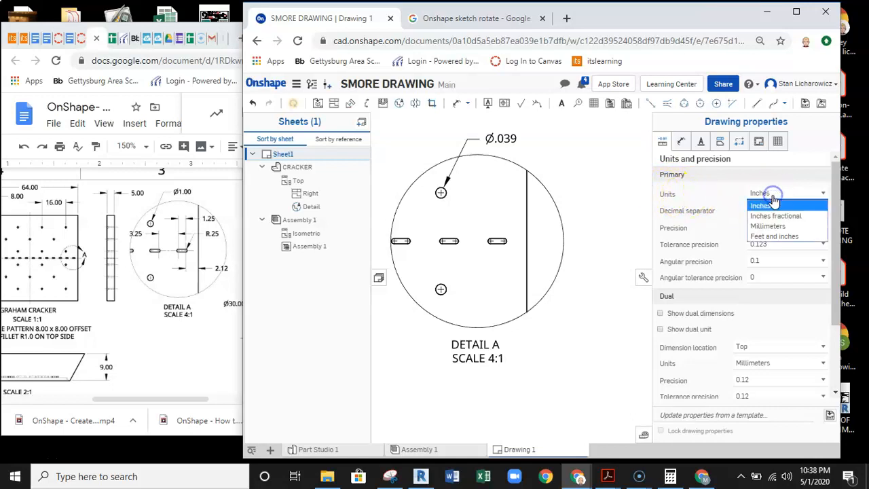
left_click(779, 233)
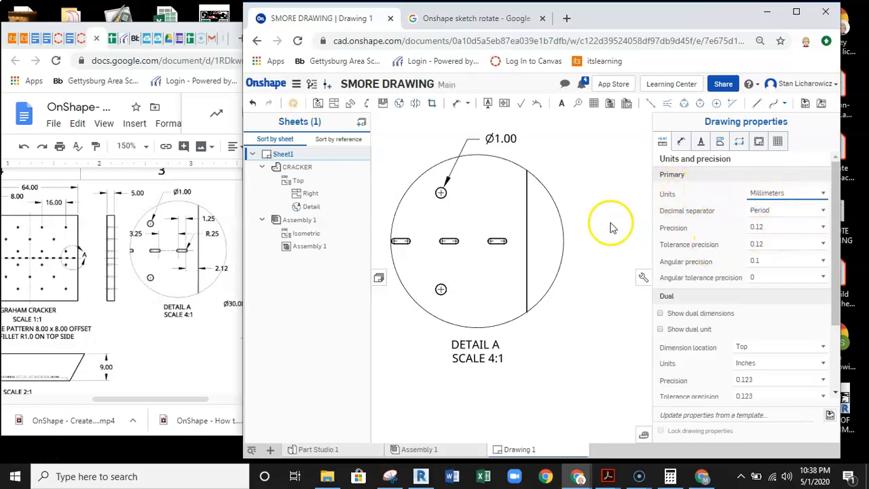
left_click(644, 277)
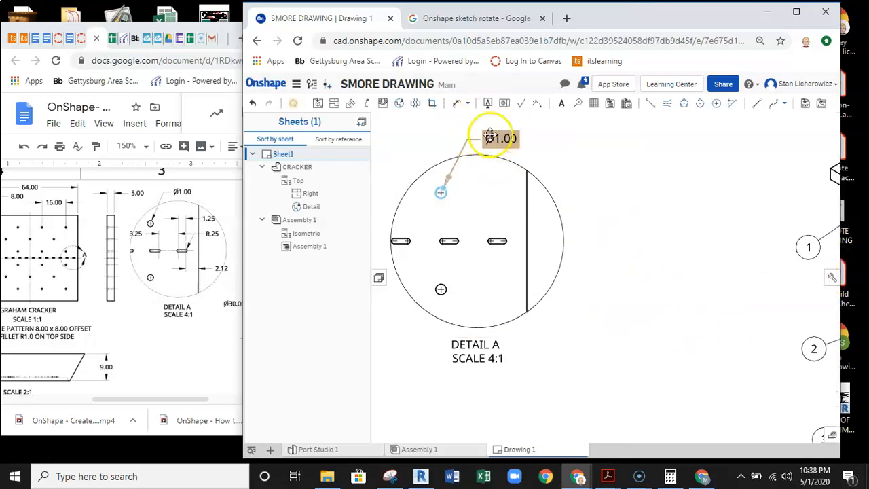
Add a radius dimension to the outer end of the slot nearest the cracker's edge, placing it up and to the right
scroll(435, 194, "up", 3)
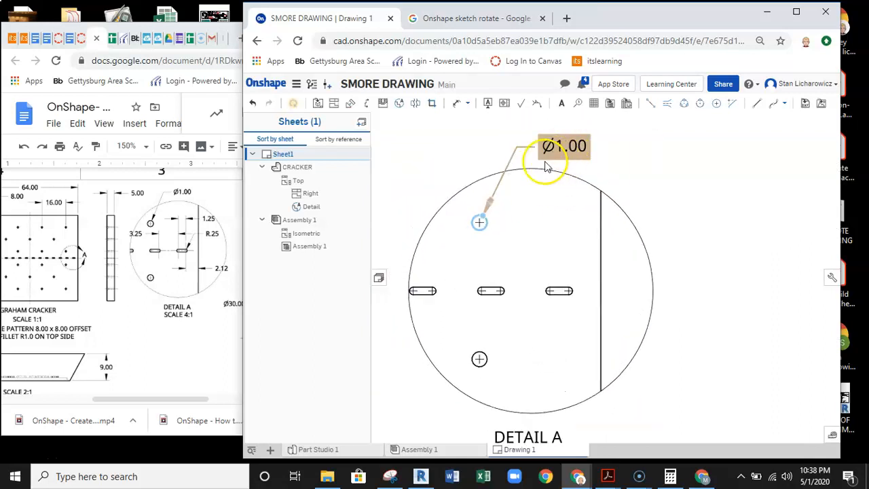
right_click_drag(627, 195, 640, 169)
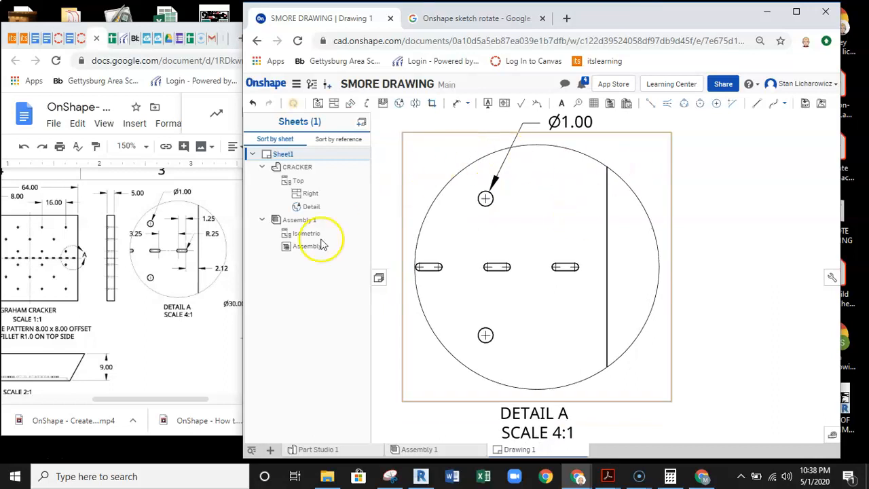
left_click(457, 105)
scroll(603, 284, "up", 2)
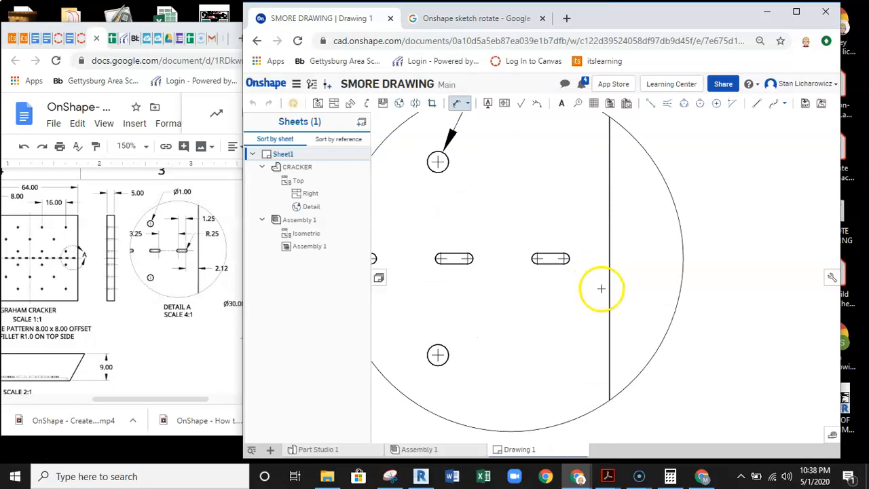
scroll(575, 255, "up", 3)
scroll(577, 232, "down", 4)
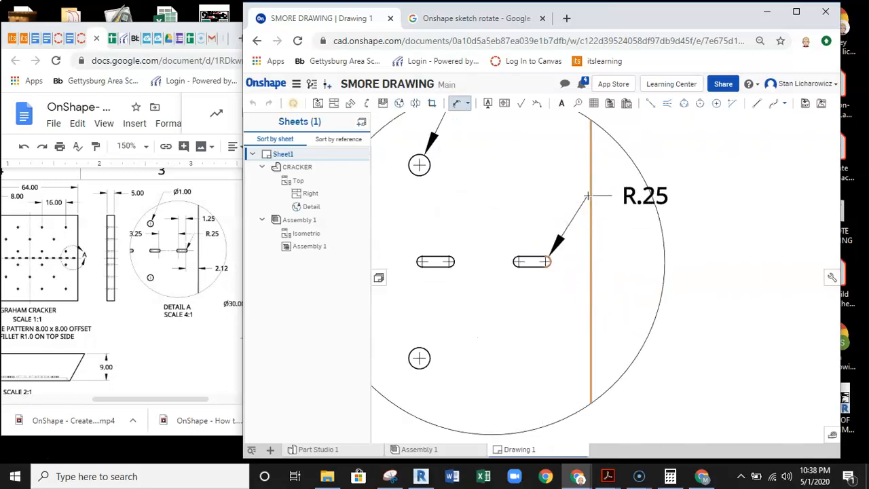
left_click(561, 283)
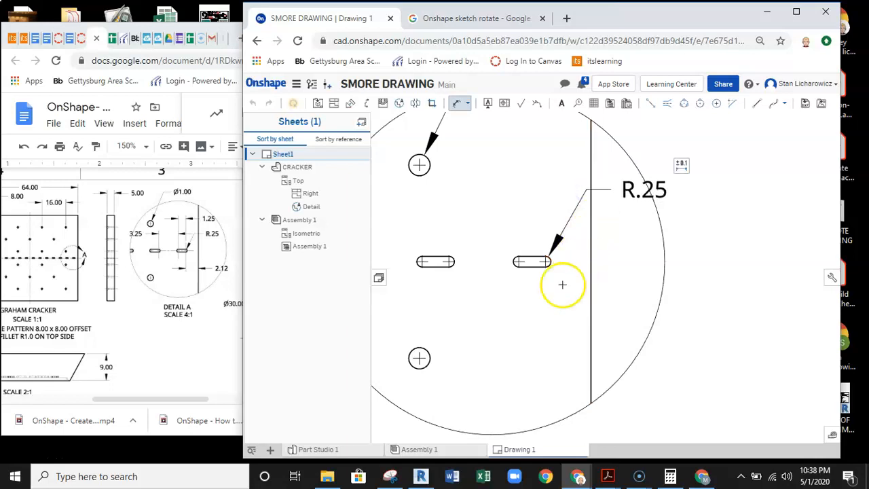
scroll(536, 284, "up", 4)
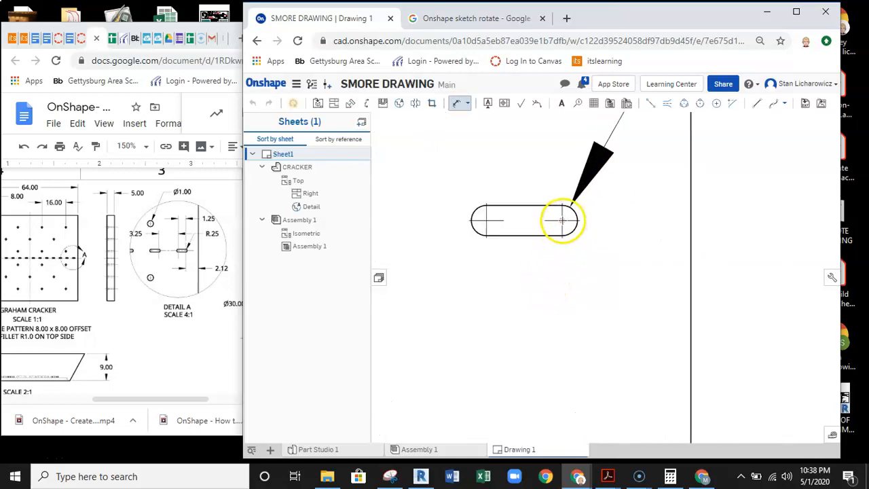
left_click(537, 235)
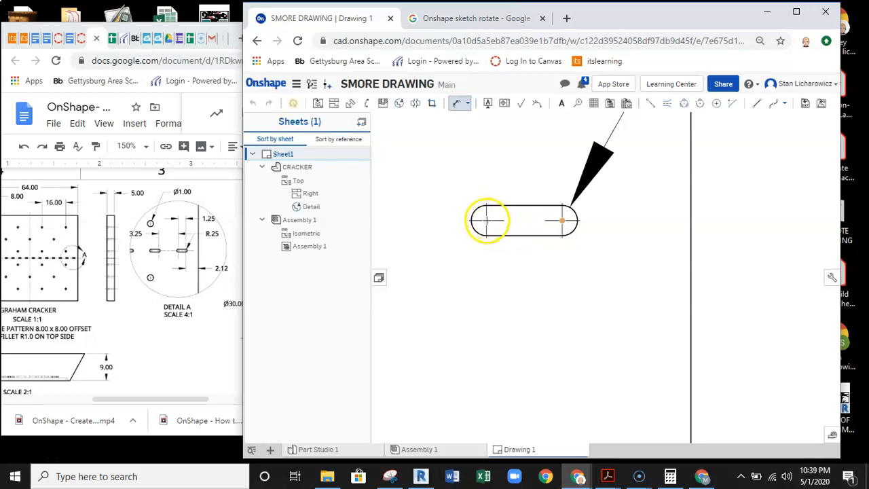
scroll(486, 220, "up", 3)
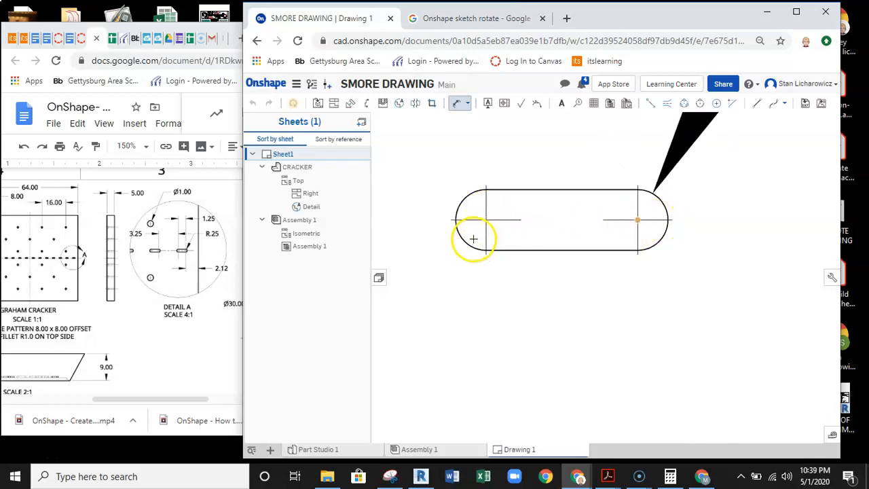
key("Escape")
Dimension the distance between the two end arcs of the slot nearest the cracker's edge, placing the value above the radius dimension
left_click(458, 103)
left_click(486, 220)
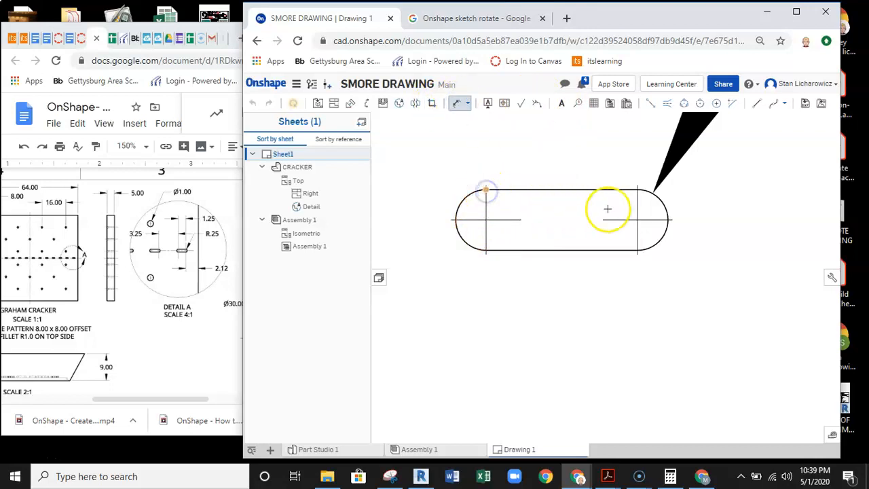
scroll(629, 204, "down", 5)
middle_click_drag(619, 167, 590, 265)
middle_click_drag(582, 204, 579, 254)
scroll(581, 248, "down", 1)
scroll(589, 230, "down", 1)
scroll(596, 196, "down", 1)
middle_click_drag(609, 190, 633, 189)
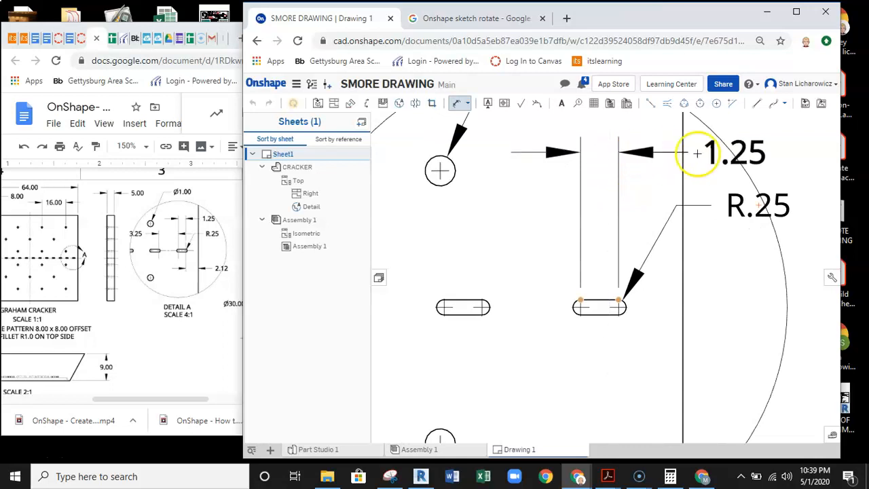
middle_click_drag(692, 151, 675, 196)
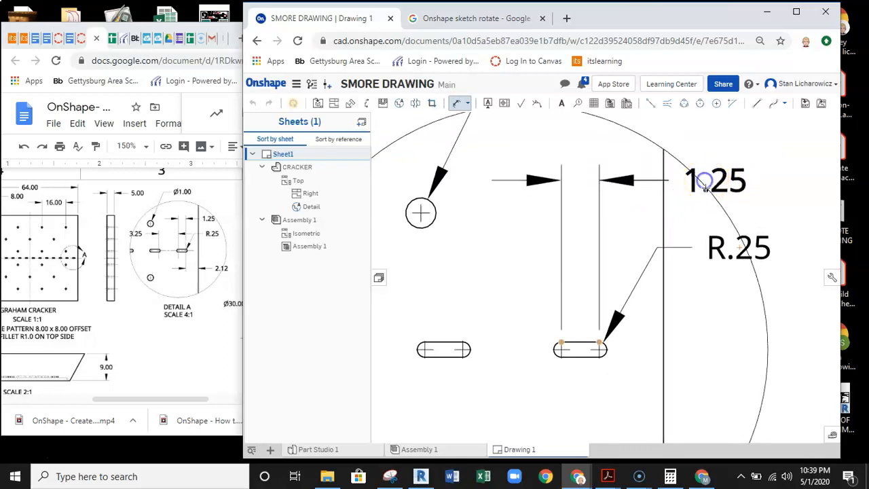
left_click(706, 187)
Dimension the horizontal distance between the facing end centers of the two slots nearest the edge, placing the value below and left of them
scroll(707, 191, "down", 2)
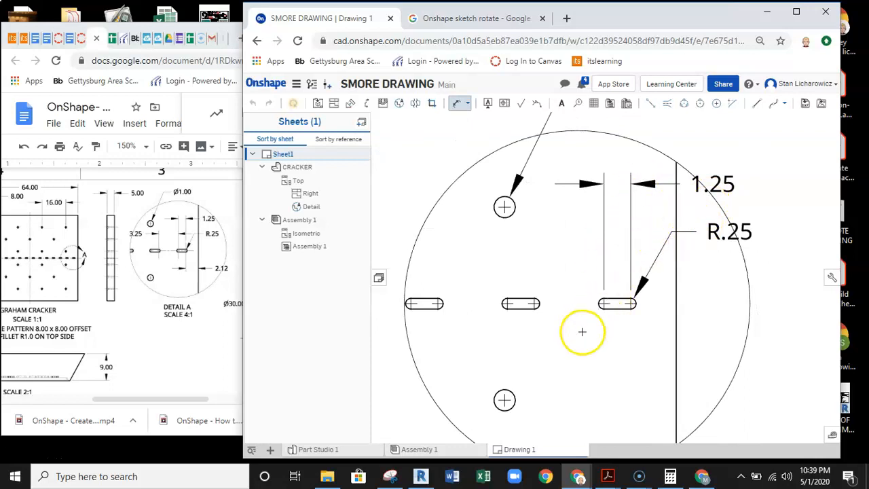
middle_click_drag(593, 303, 614, 252)
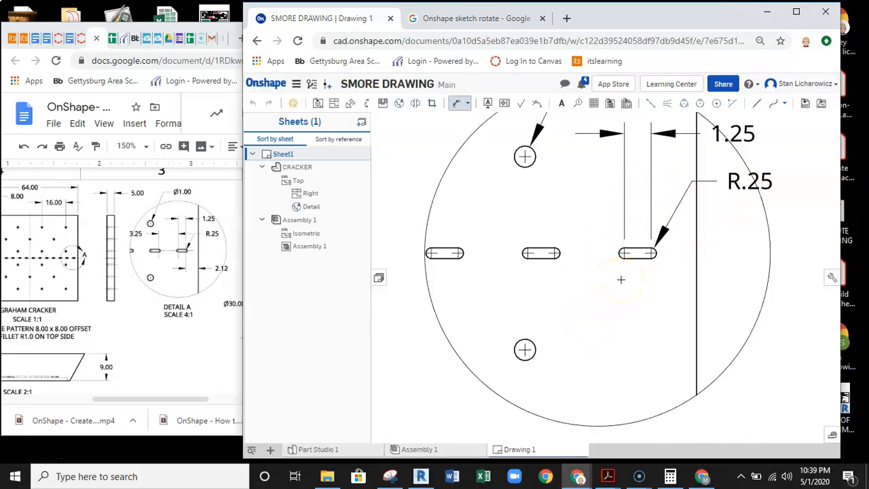
scroll(553, 253, "up", 5)
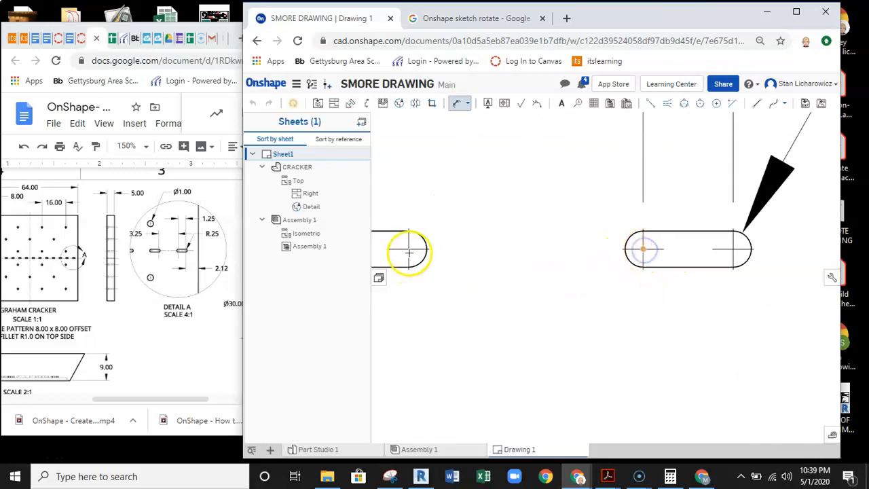
scroll(578, 275, "down", 5)
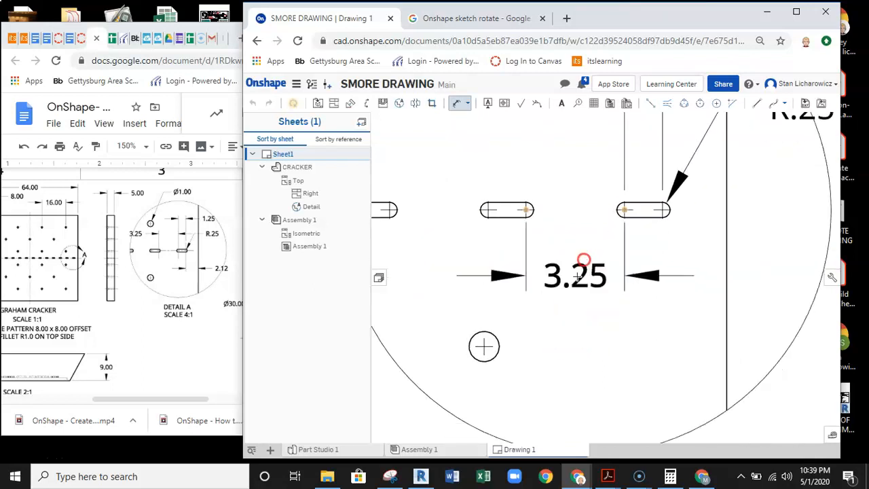
scroll(578, 275, "down", 2)
left_click_drag(581, 252, 502, 288)
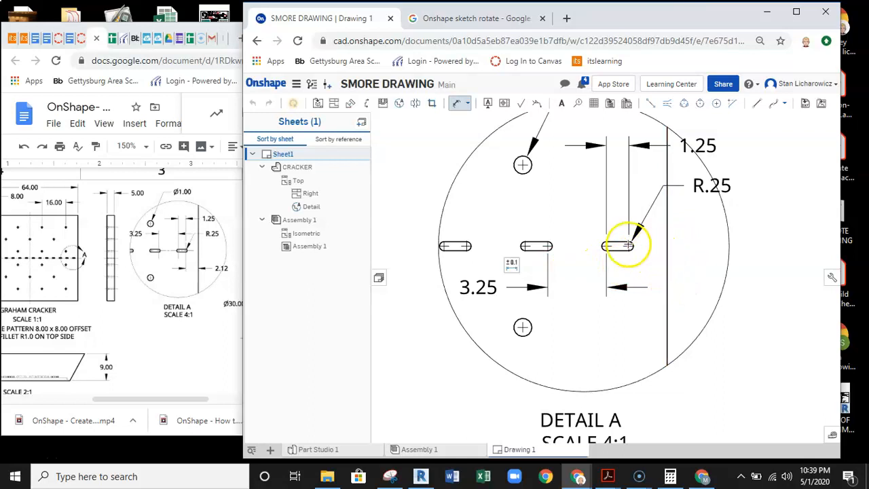
Dimension the distance from the outermost slot's outer end center to the cracker's edge, placing the value below and to the right
scroll(639, 259, "up", 3)
scroll(639, 259, "up", 5)
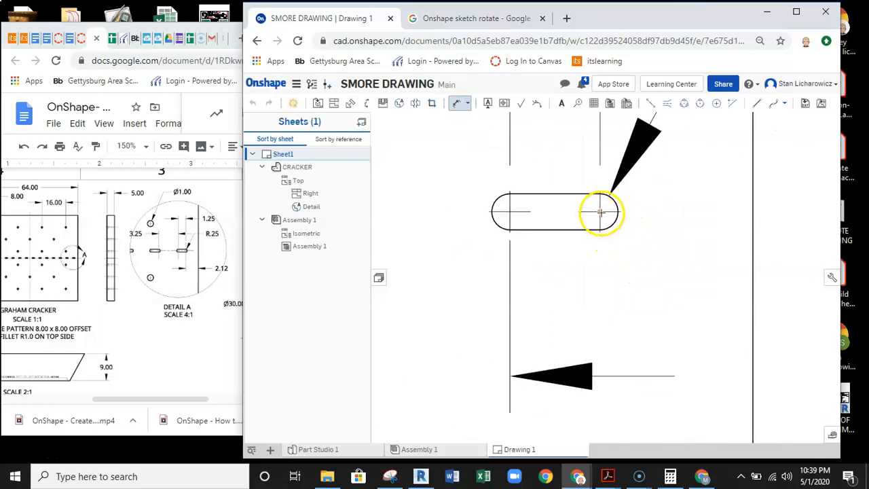
scroll(622, 250, "down", 3)
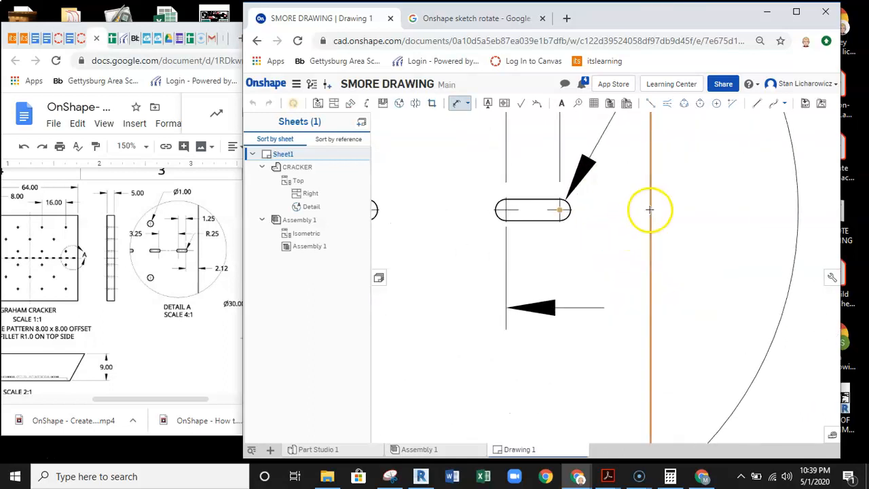
scroll(645, 211, "down", 2)
scroll(630, 235, "down", 1)
mouse_move(630, 236)
left_mouse_down()
mouse_move(636, 320)
mouse_move(659, 333)
mouse_move(734, 333)
mouse_move(537, 335)
mouse_move(743, 330)
mouse_move(743, 323)
mouse_move(739, 336)
left_mouse_up()
scroll(739, 336, "down", 2)
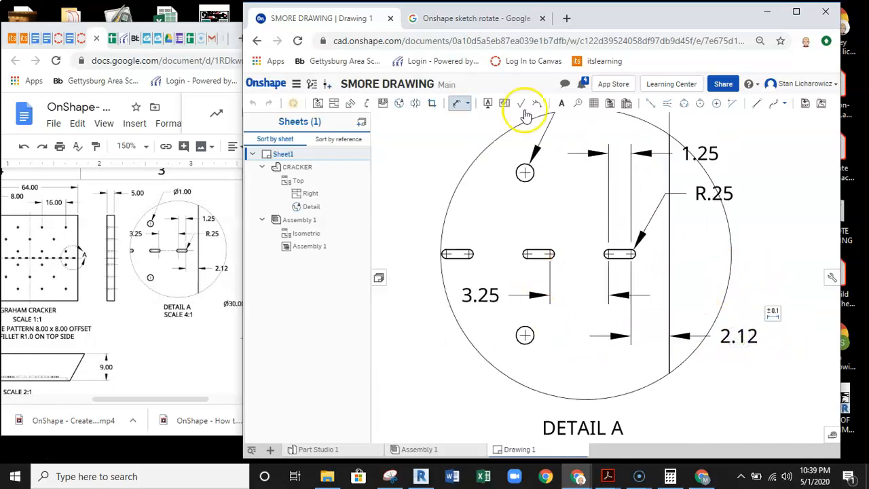
mouse_move(553, 209)
right_mouse_down()
mouse_move(522, 214)
mouse_move(523, 261)
mouse_move(524, 233)
right_mouse_up()
scroll(559, 224, "down", 1)
scroll(519, 262, "down", 1)
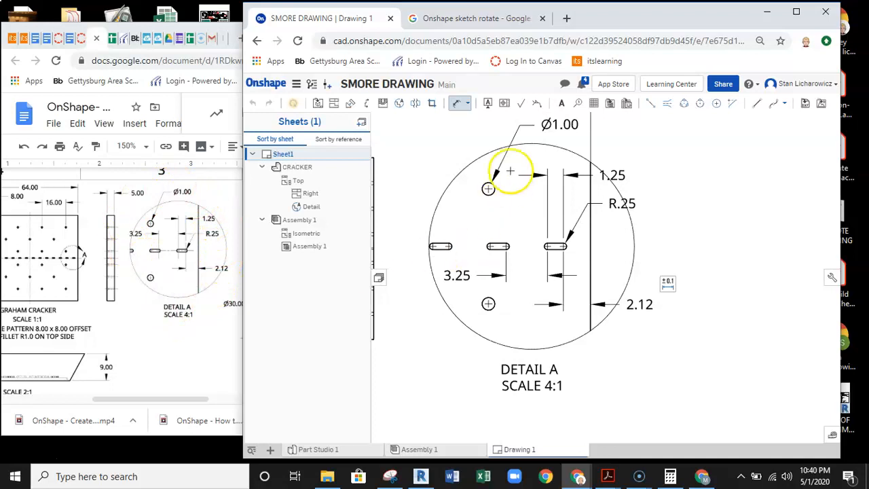
key("Escape")
Compare the cracker's top view with the graham cracker view and its dimensions in the reference document
scroll(537, 361, "down", 2)
right_click_drag(520, 332, 735, 303)
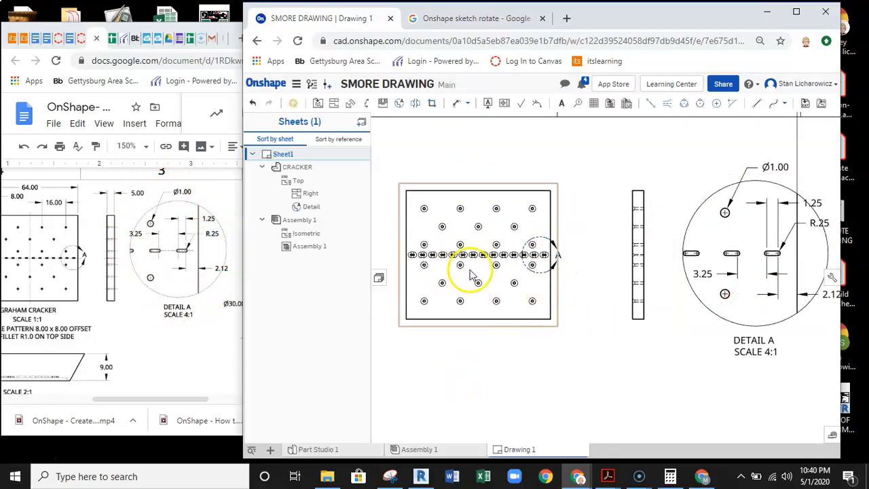
left_click_drag(111, 402, 85, 399)
scroll(472, 250, "up", 1)
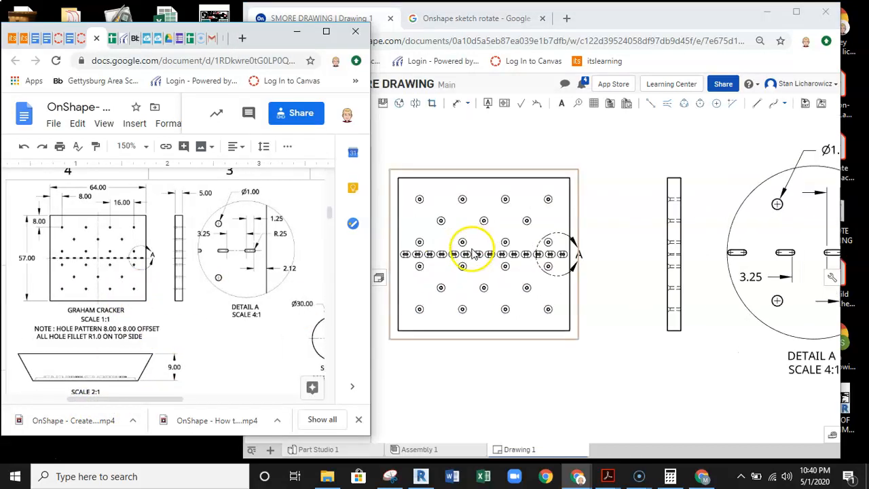
left_click(450, 202)
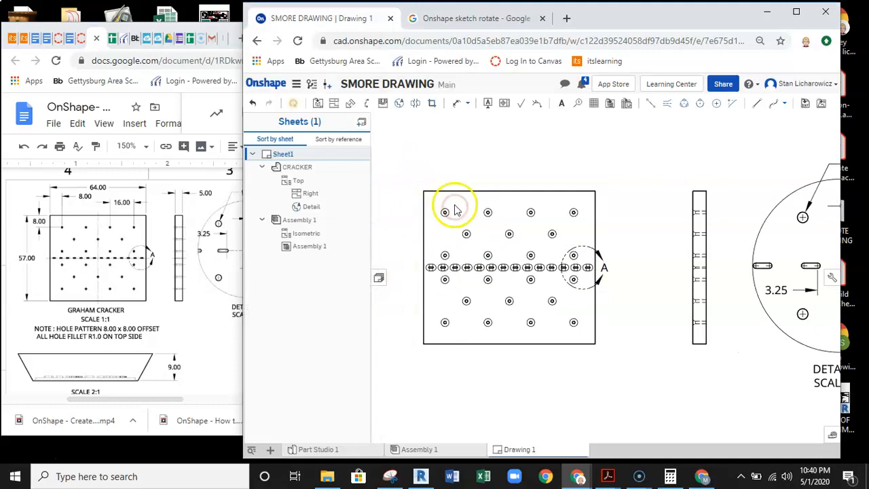
scroll(445, 202, "up", 1)
scroll(443, 198, "up", 4)
scroll(504, 203, "down", 2)
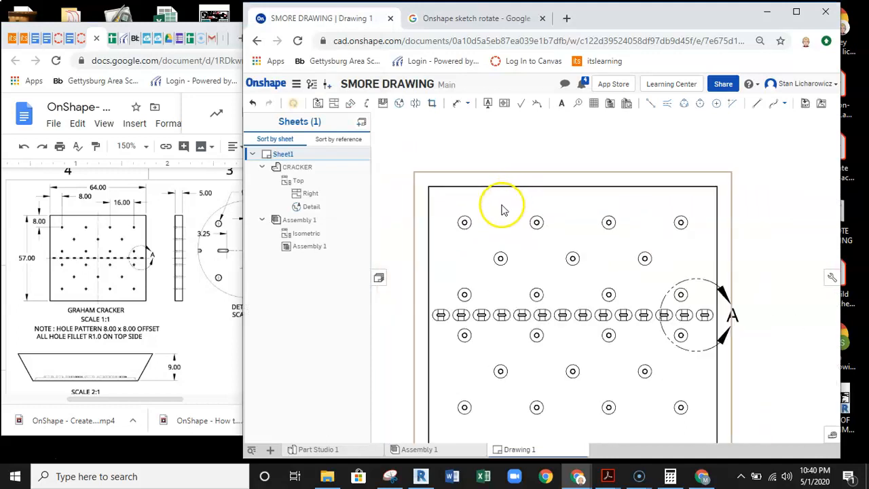
middle_click_drag(508, 205, 536, 198)
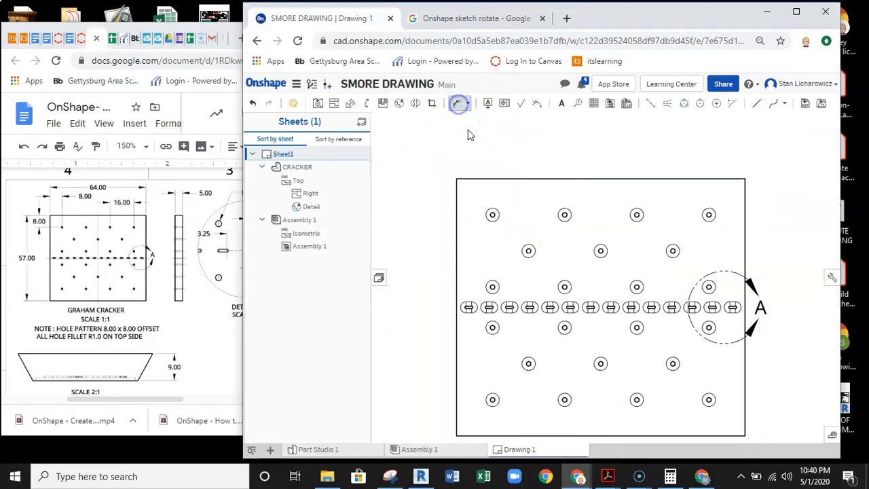
key("Escape")
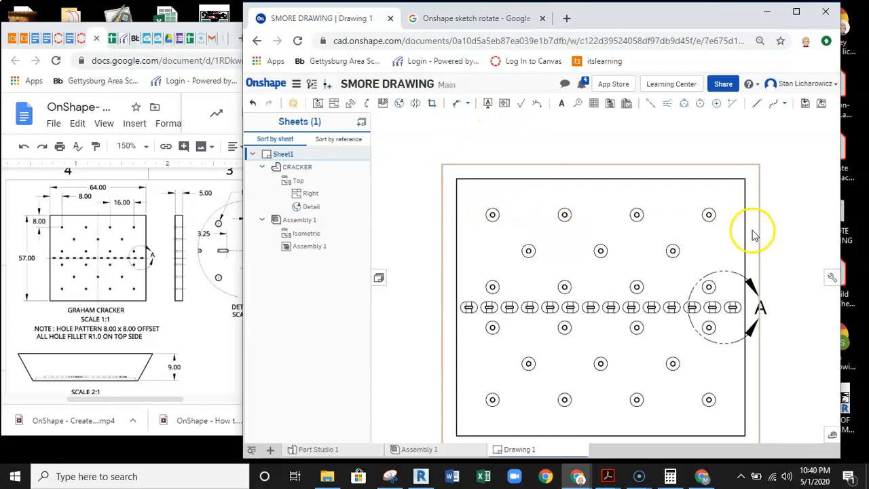
Set the tangent edges of the cracker's top view to hidden
scroll(656, 225, "up", 1)
scroll(586, 199, "up", 1)
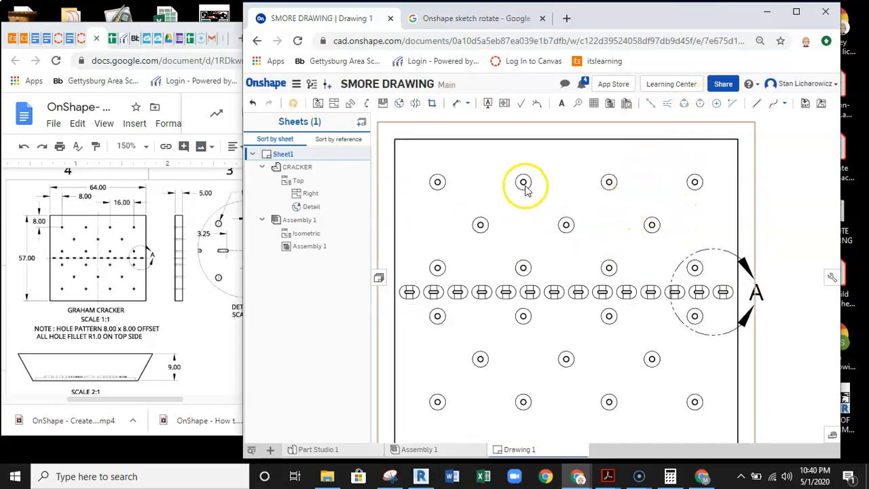
left_click(569, 174)
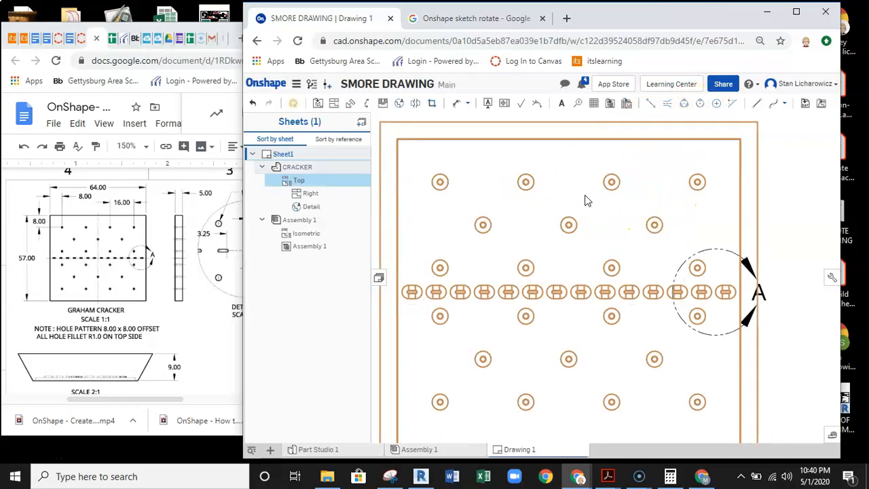
right_click(579, 196)
mouse_move(618, 196)
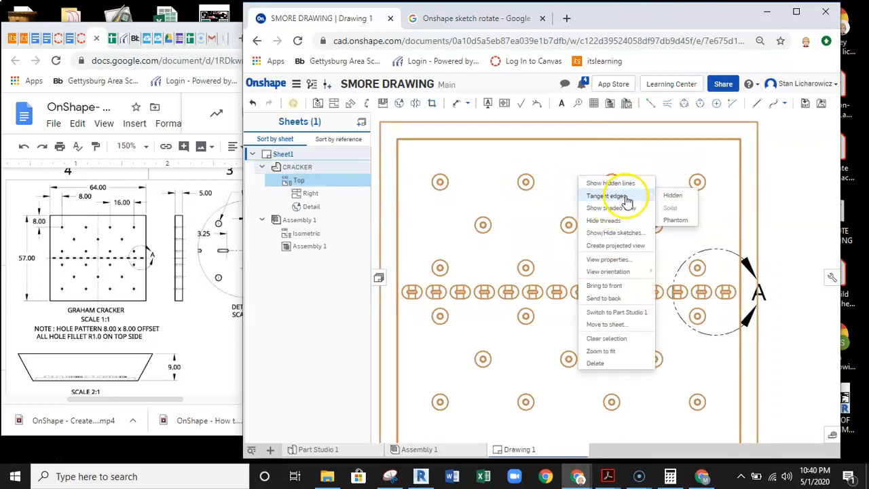
left_click(672, 196)
Add center marks to all the holes above the row of slots in the cracker's top view
left_click(716, 103)
left_click(440, 183)
left_click(484, 225)
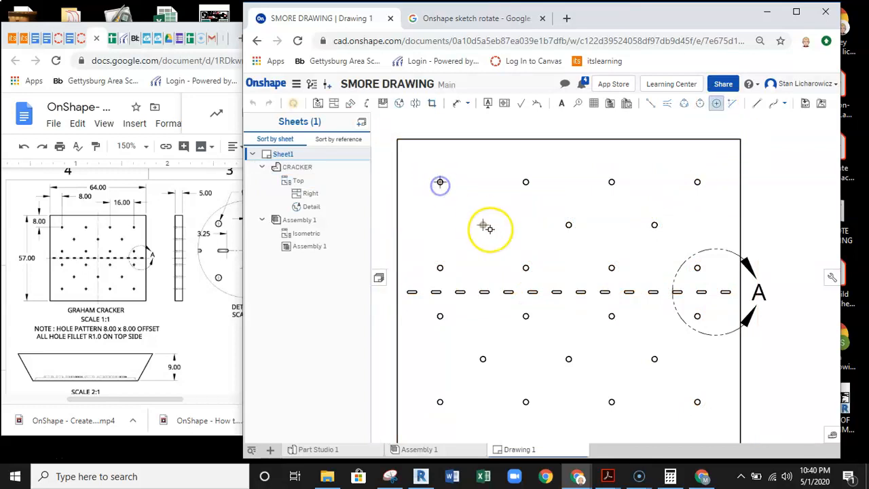
left_click(441, 268)
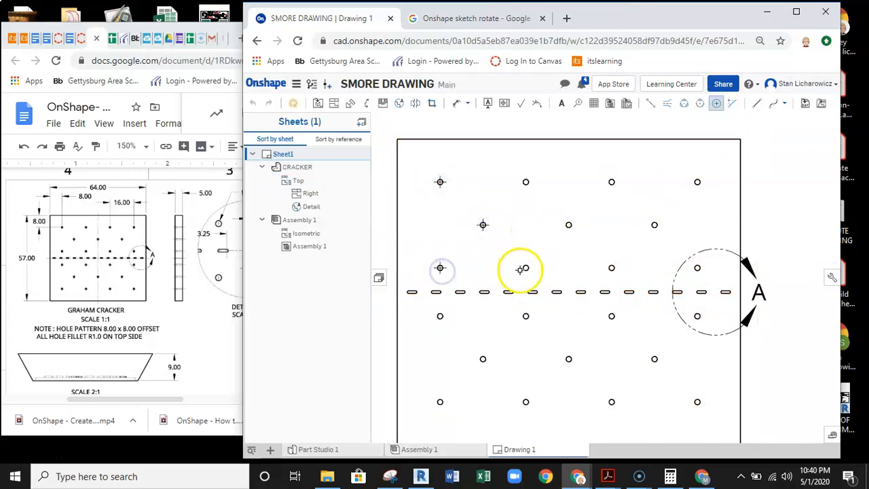
left_click(570, 227)
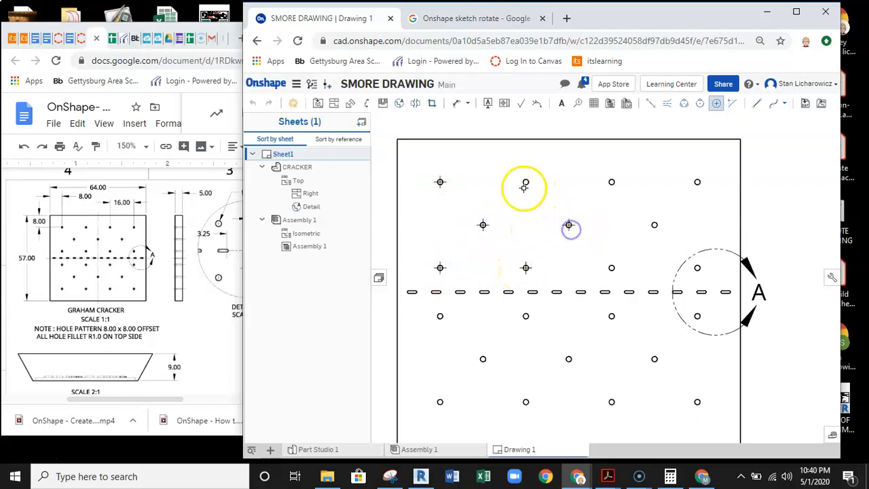
left_click(612, 182)
left_click(655, 226)
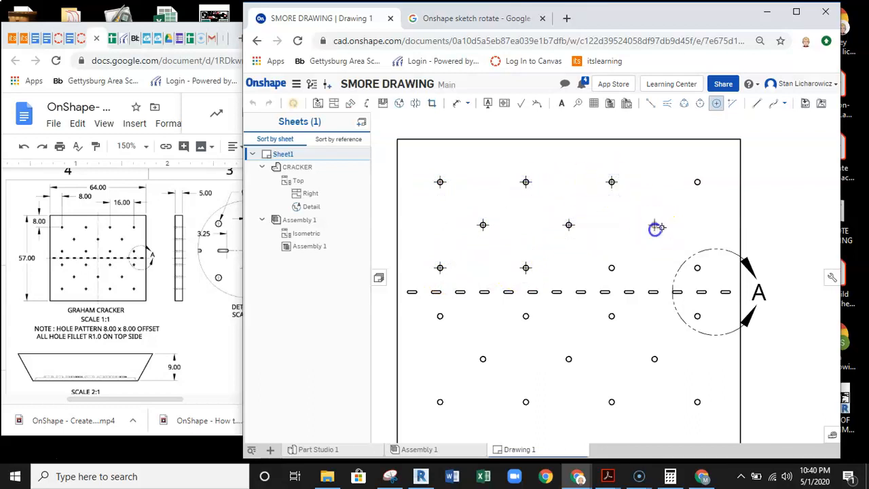
left_click(705, 262)
left_click(612, 268)
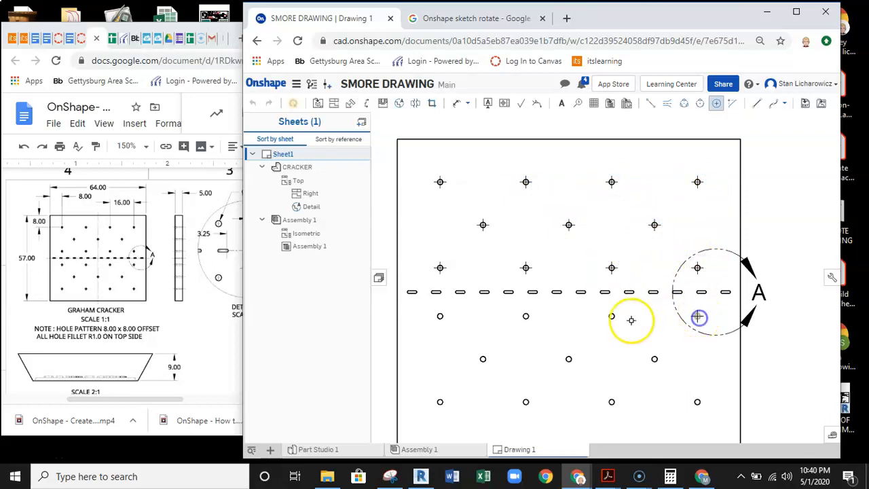
Add center marks to the remaining holes below the row of slots in the cracker's top view
right_click_drag(659, 340, 675, 256)
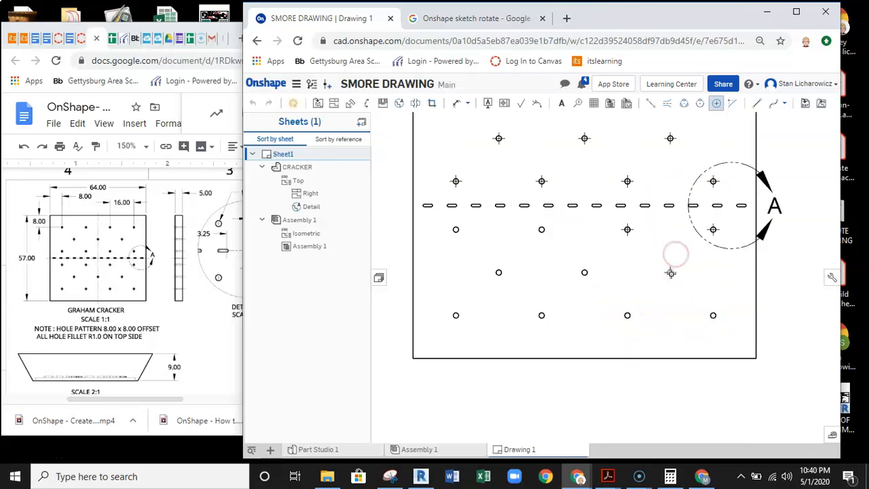
left_click(629, 317)
left_click(587, 275)
left_click(499, 274)
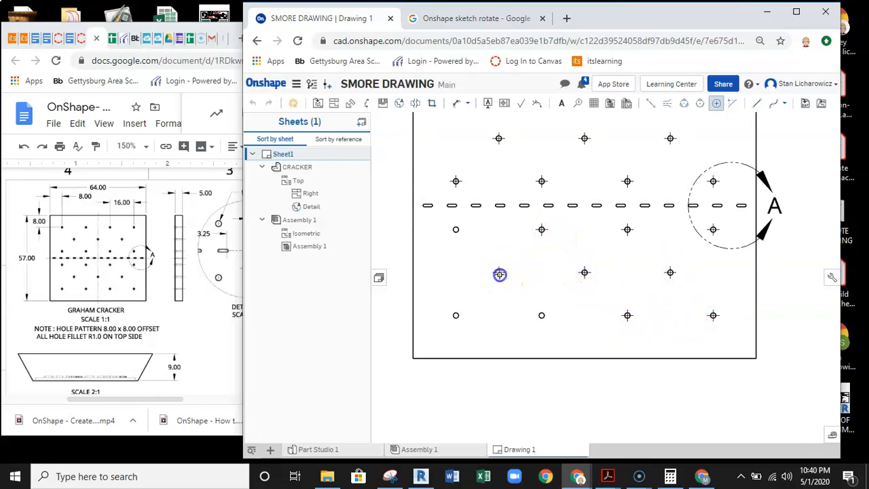
left_click(543, 318)
left_click(459, 319)
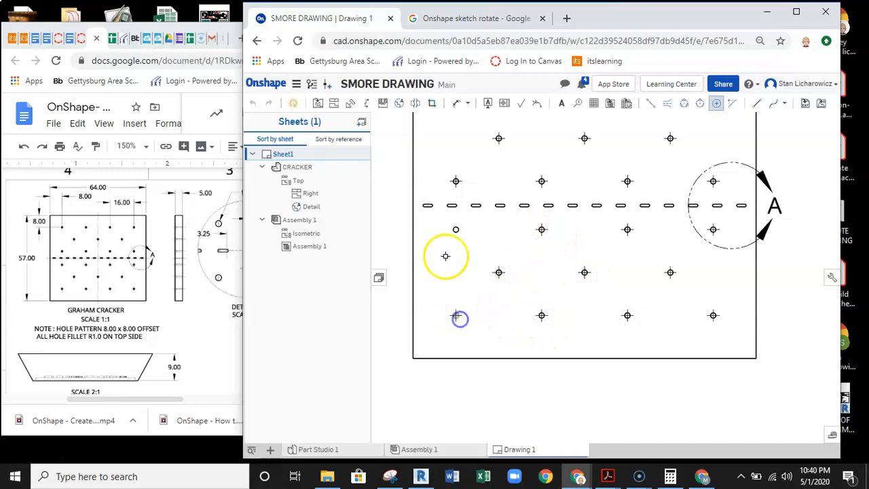
Add a point-to-point centerline through the whole row of slots in the cracker's top view
right_click_drag(542, 251, 534, 287)
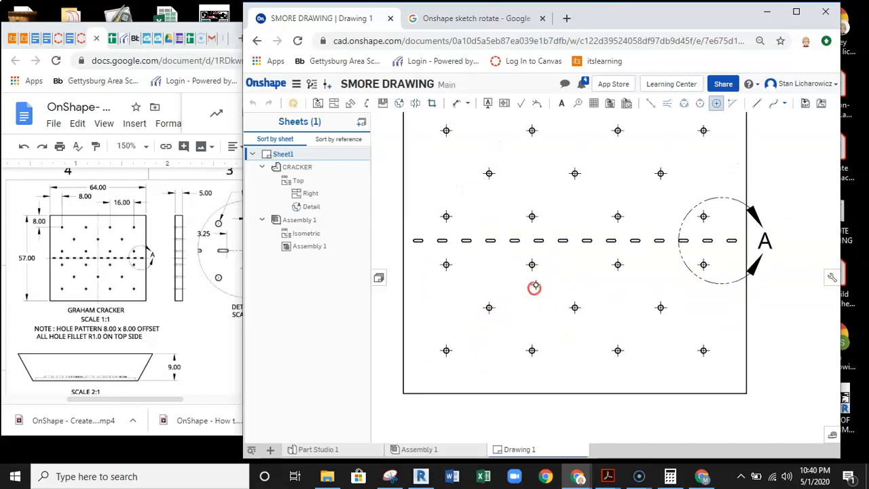
left_click(652, 103)
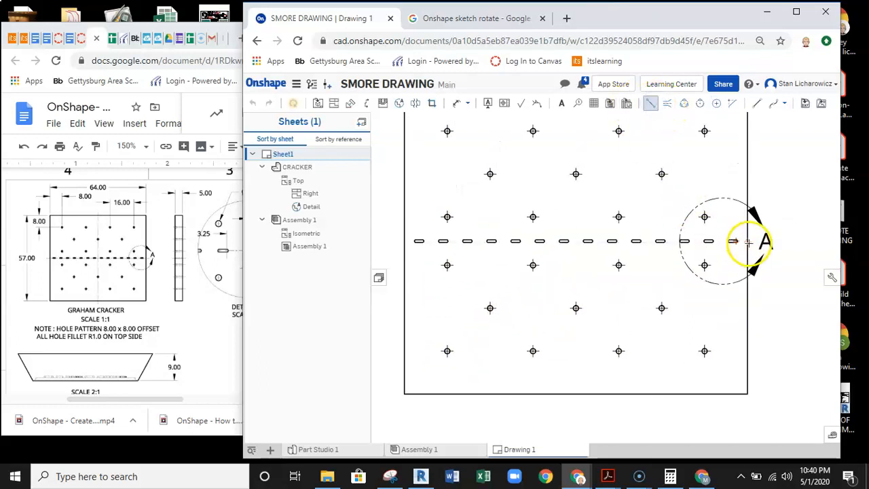
left_click_drag(748, 243, 405, 241)
right_click_drag(545, 289, 519, 322)
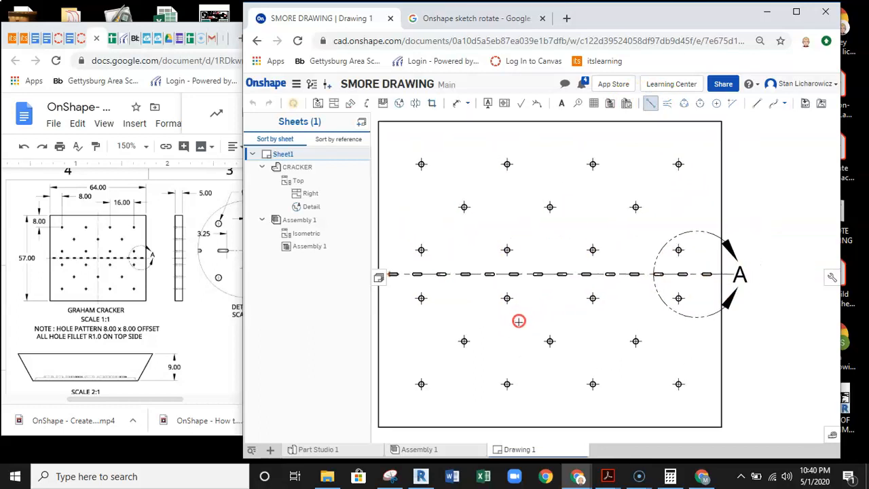
Dimension the horizontal distance from the top view's left edge to the upper-left hole, placing the dimension above the cracker
key("Escape")
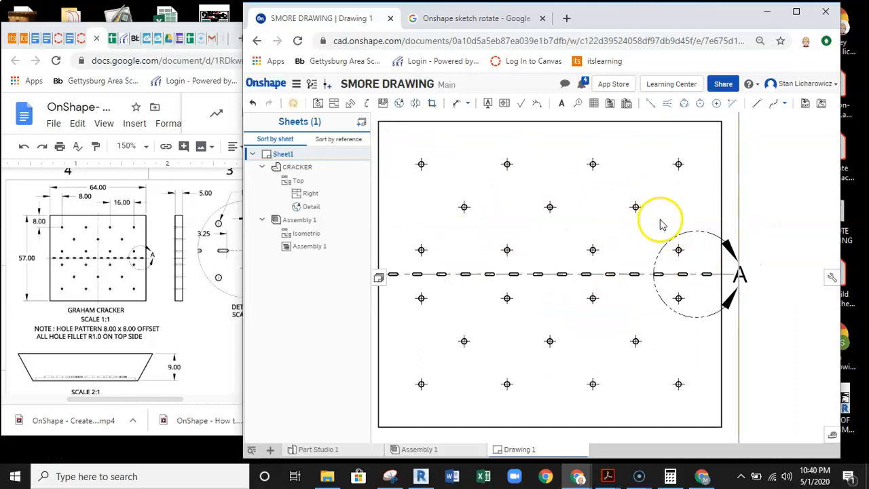
right_click_drag(611, 213, 584, 248)
right_click_drag(610, 163, 757, 165)
left_click(457, 105)
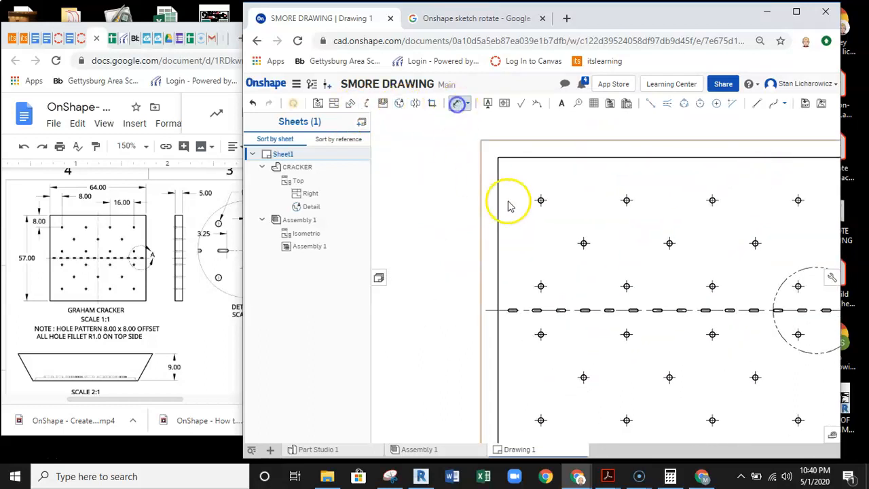
right_click_drag(482, 203, 449, 206)
scroll(508, 201, "up", 3)
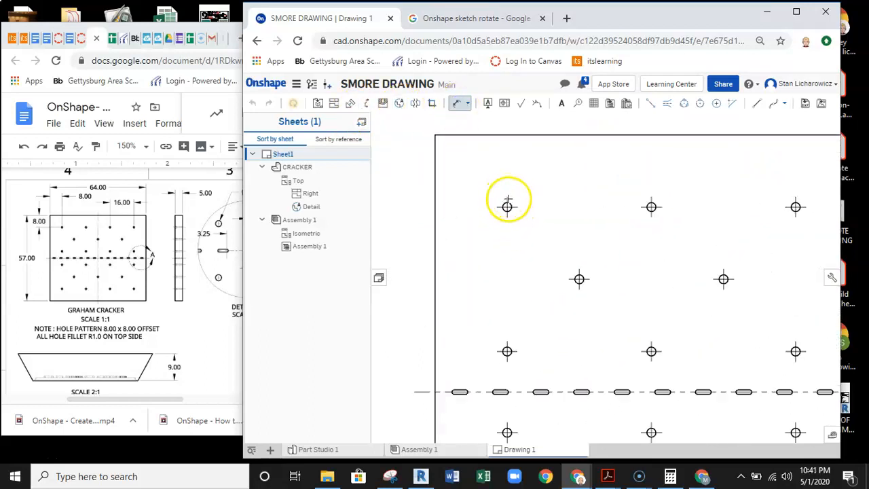
left_click(435, 210)
right_click_drag(475, 178, 464, 264)
scroll(463, 247, "down", 1)
left_click(457, 175)
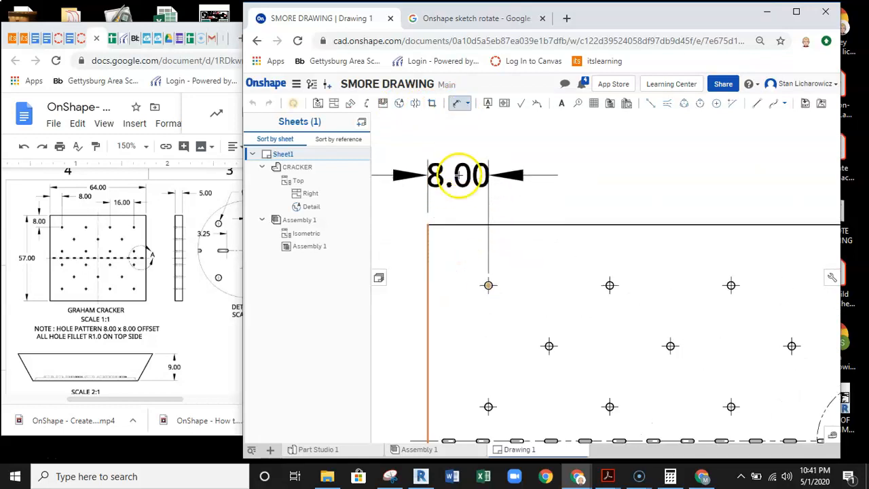
scroll(539, 250, "down", 2)
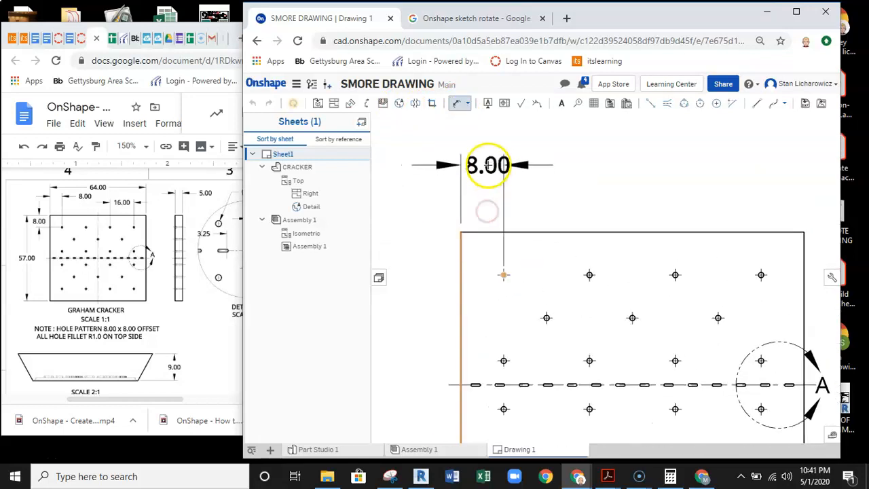
left_click(485, 163)
Dimension the vertical distance from the top view's upper edge to the upper-left hole, placing the dimension left of the cracker
right_click_drag(556, 190, 558, 164)
scroll(512, 247, "up", 7)
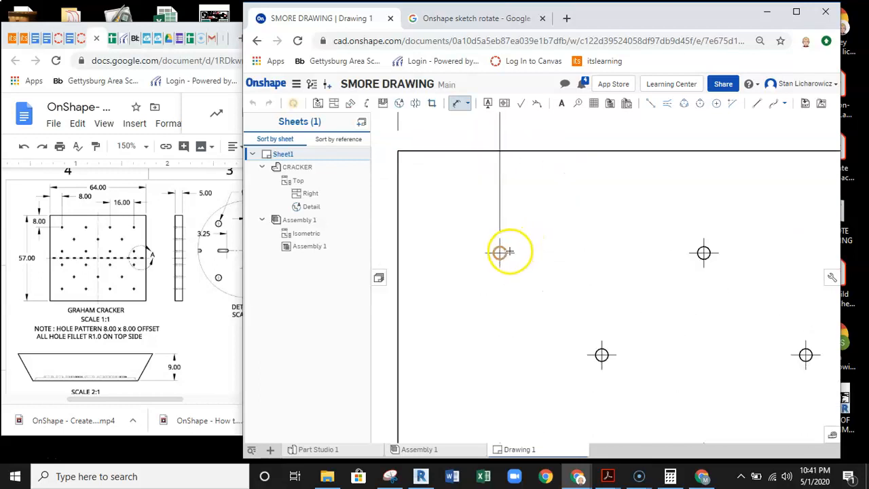
left_click(496, 253)
scroll(497, 216, "down", 2)
right_click_drag(446, 225, 584, 220)
left_click(524, 154)
scroll(508, 204, "down", 3)
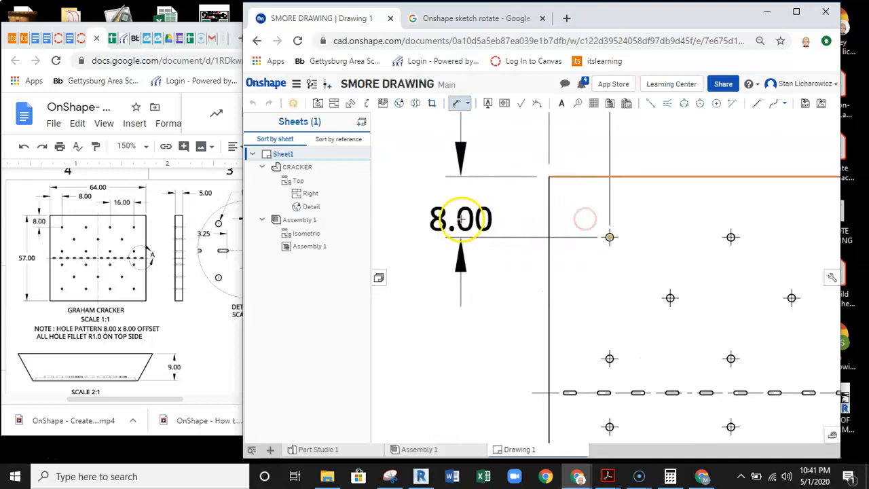
left_click(460, 207)
scroll(500, 229, "down", 3)
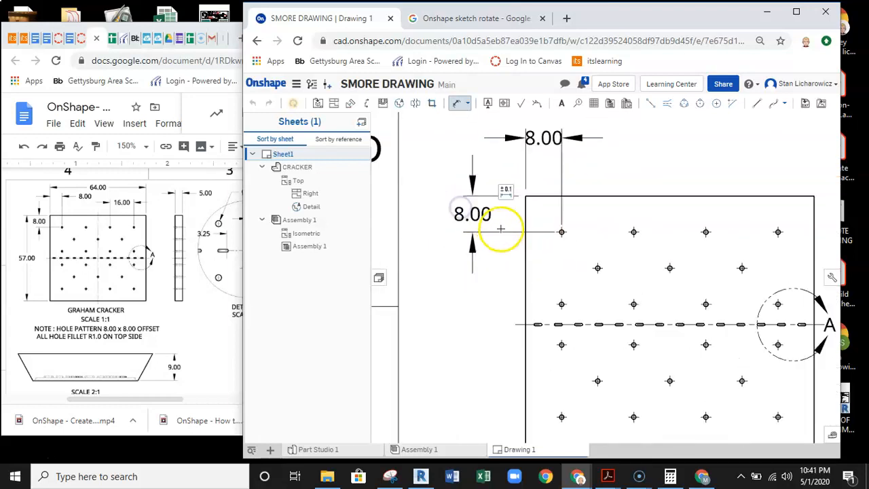
Dimension the horizontal spacing between the last two holes of the uppermost row, placing the dimension above the cracker's top view
right_click_drag(561, 233, 489, 266)
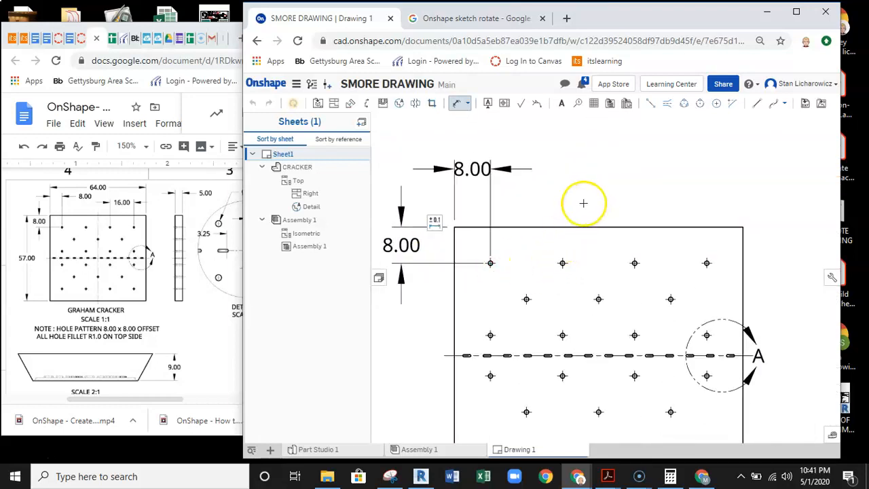
scroll(635, 265, "up", 5)
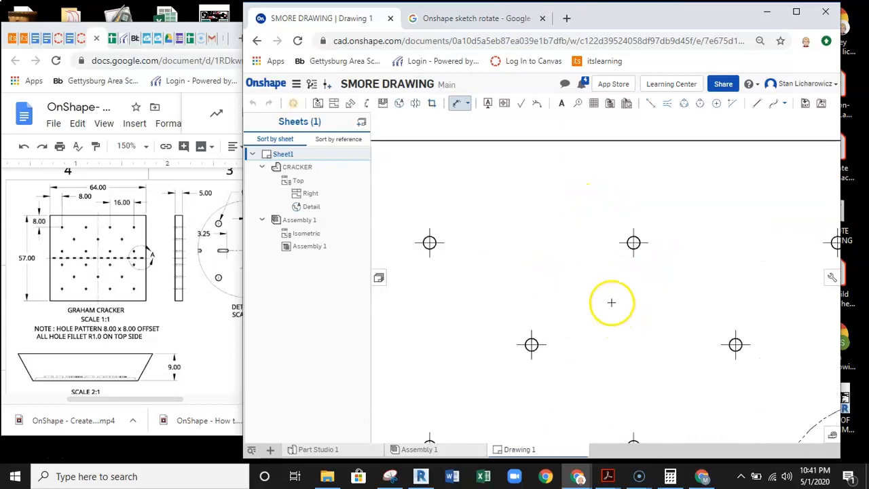
left_click(636, 244)
scroll(677, 264, "down", 2)
right_click_drag(678, 264, 517, 263)
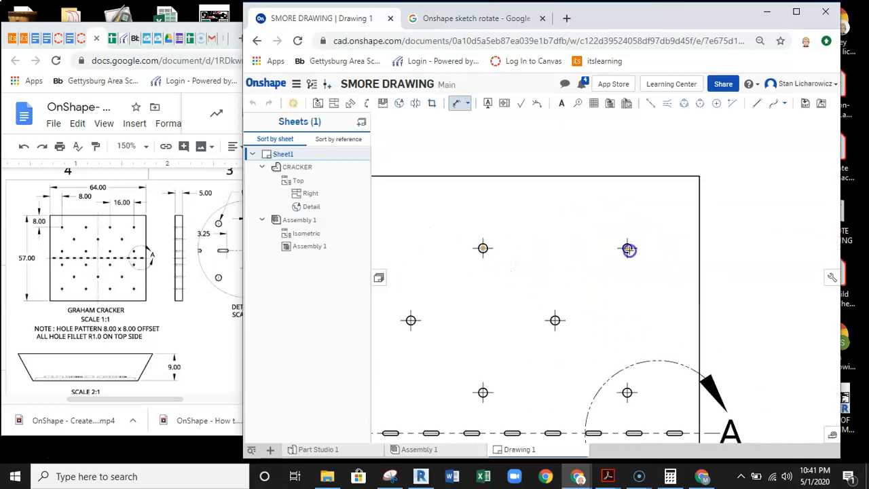
left_click(629, 250)
scroll(581, 245, "down", 3)
right_click_drag(561, 232, 576, 276)
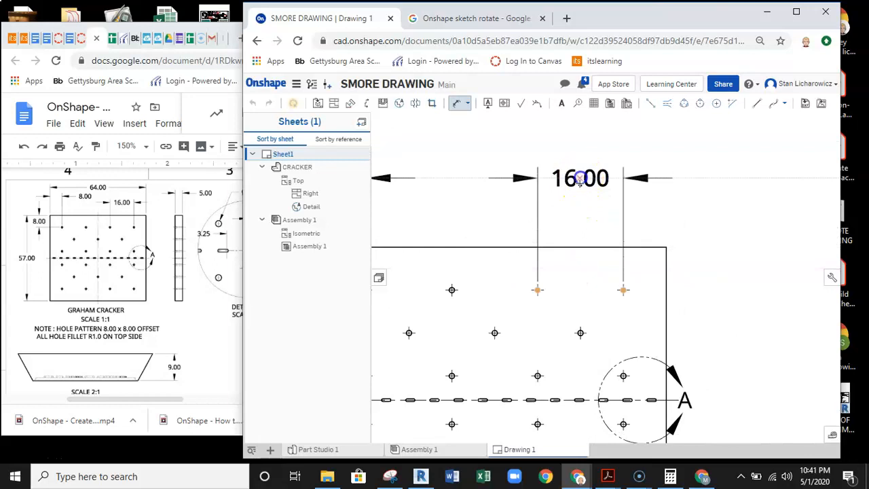
left_click(581, 178)
Dimension the cracker's overall width above the top view and its overall height between the top and side views
scroll(426, 226, "down", 3)
right_click_drag(412, 230, 499, 219)
left_click(454, 242)
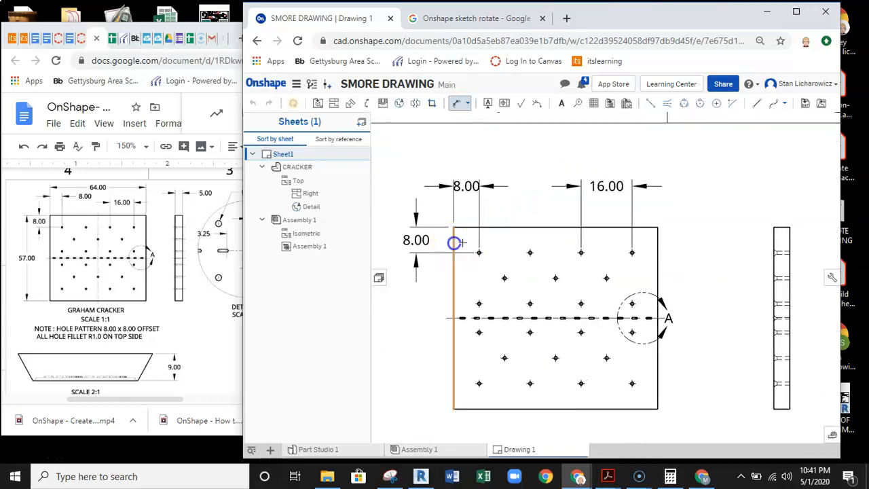
left_click(658, 247)
left_click(552, 151)
left_click(648, 228)
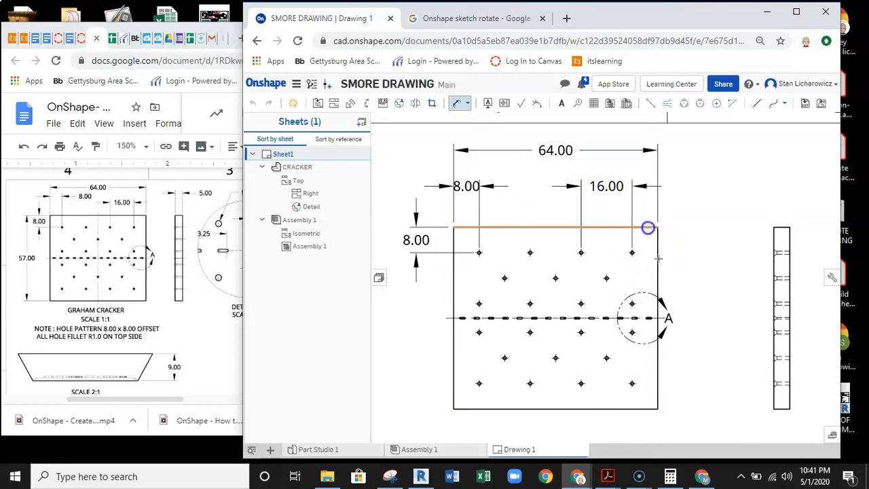
left_click(643, 409)
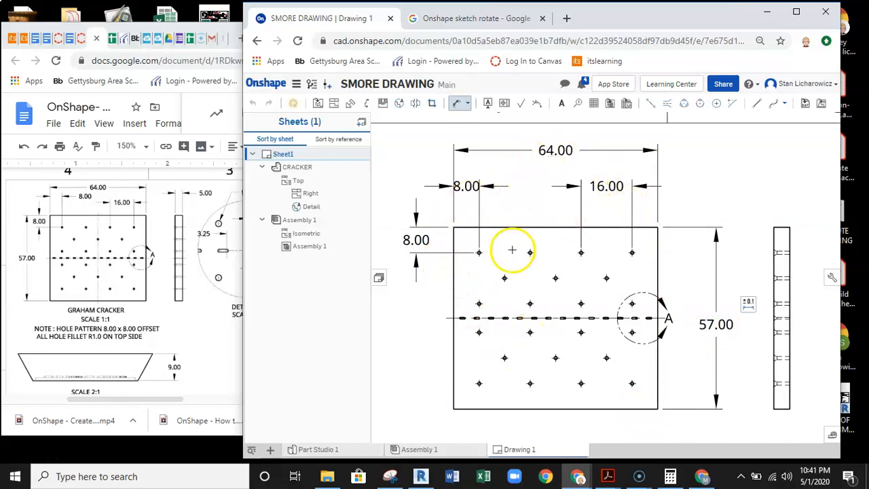
scroll(665, 339, "down", 1)
middle_click_drag(665, 334, 585, 257)
middle_click_drag(520, 364, 563, 316)
key("Escape")
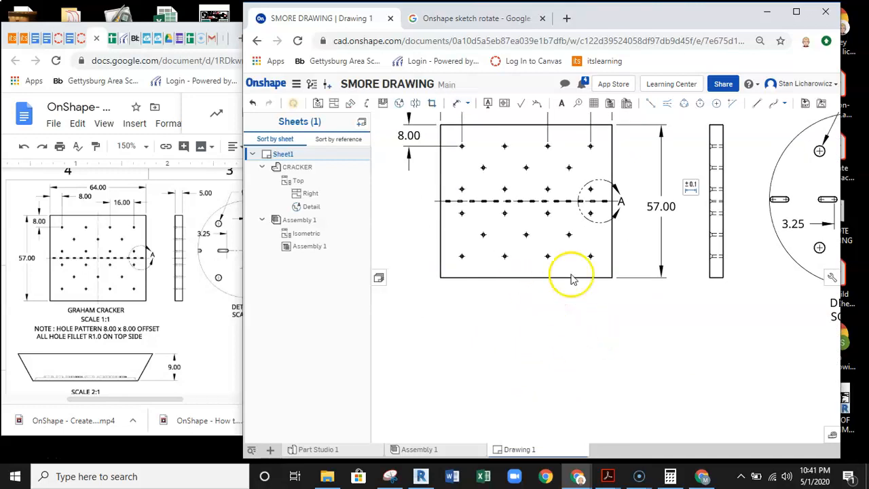
Turn on the scale label for the cracker's top view
right_click(488, 279)
left_click(493, 275)
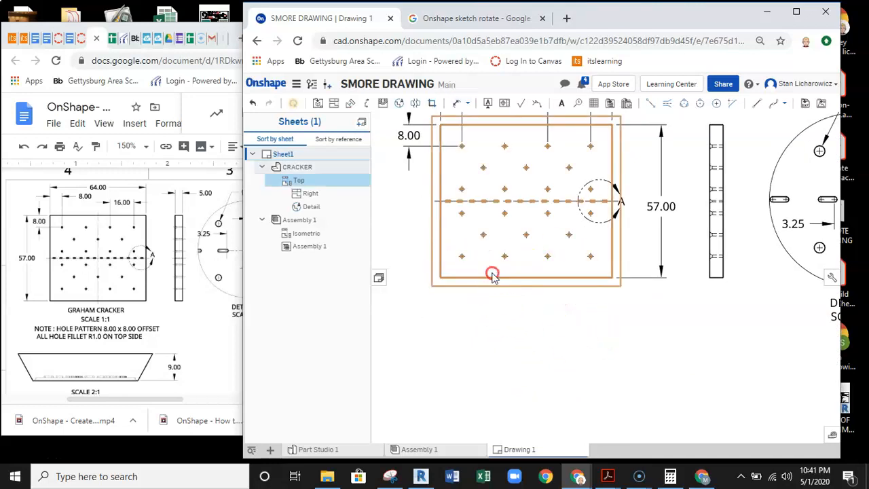
right_click(496, 278)
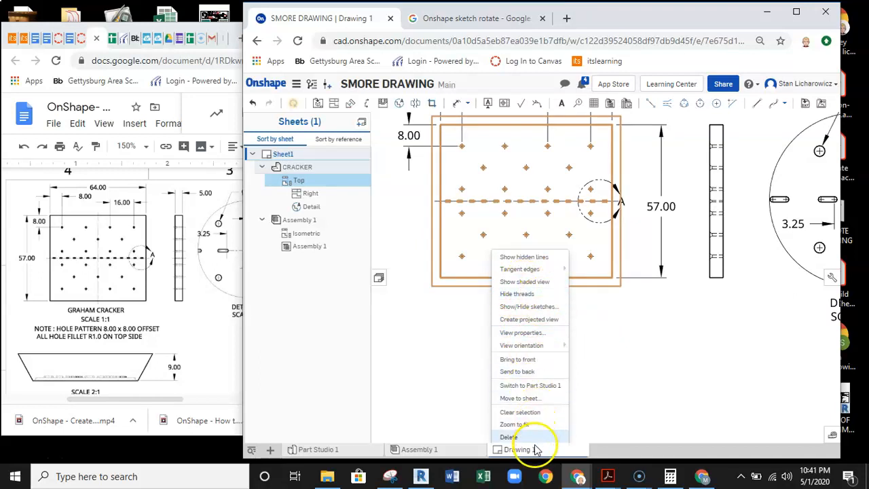
left_click(531, 334)
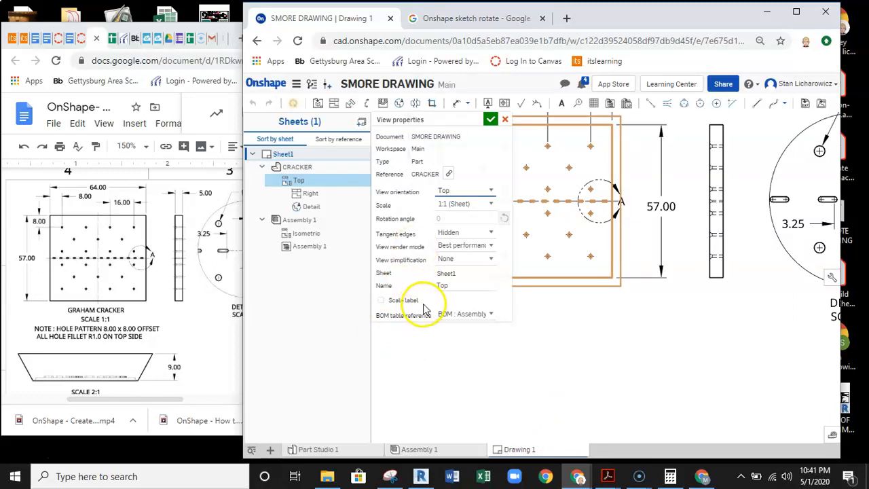
left_click(381, 301)
left_click(490, 119)
Add the note "GRAHAM CRACKER" just below the top view's scale label
scroll(523, 318, "up", 2)
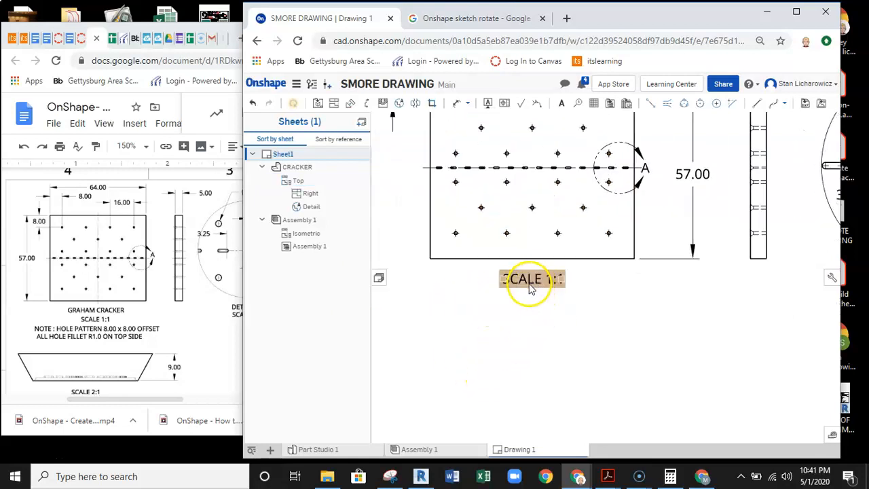
left_click(563, 105)
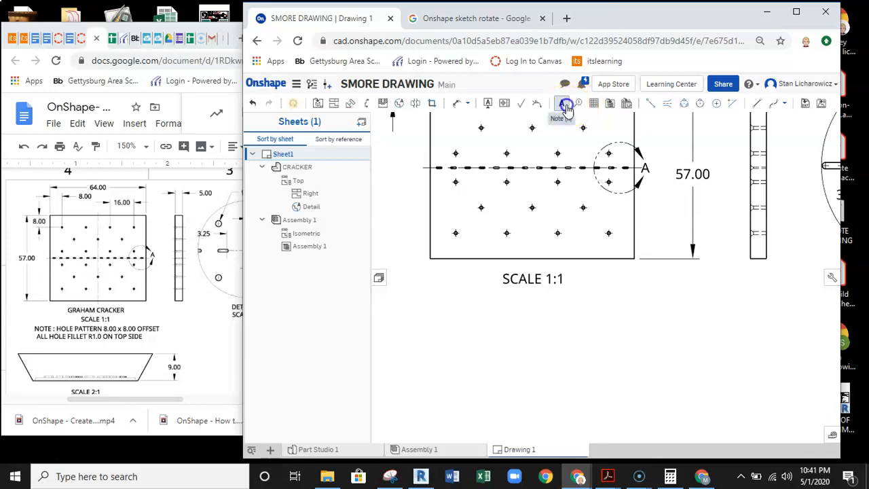
left_click(440, 291)
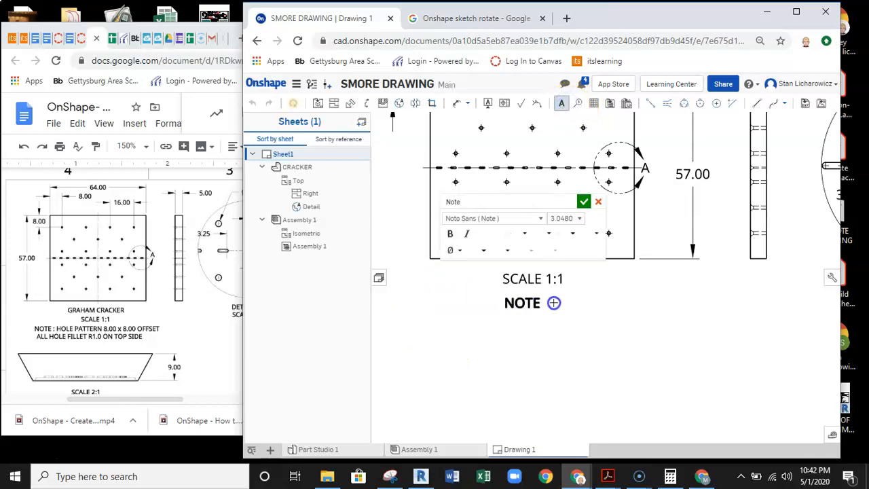
left_click_drag(481, 277, 615, 278)
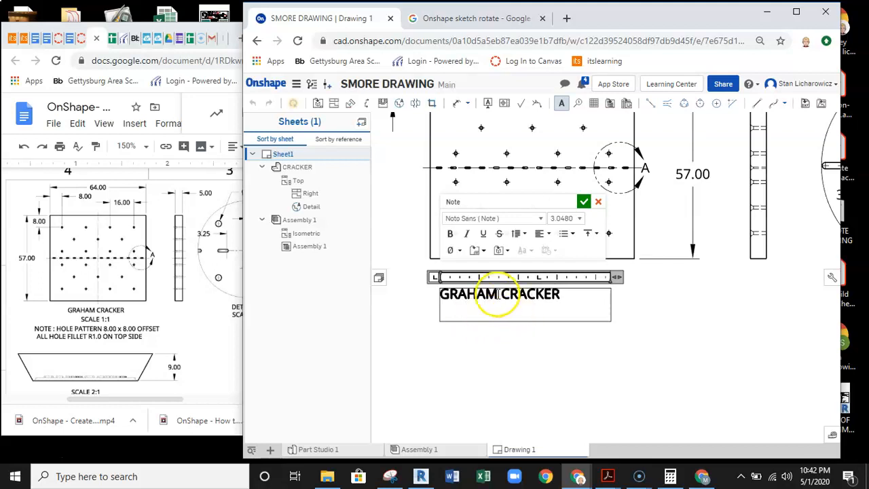
left_click(584, 202)
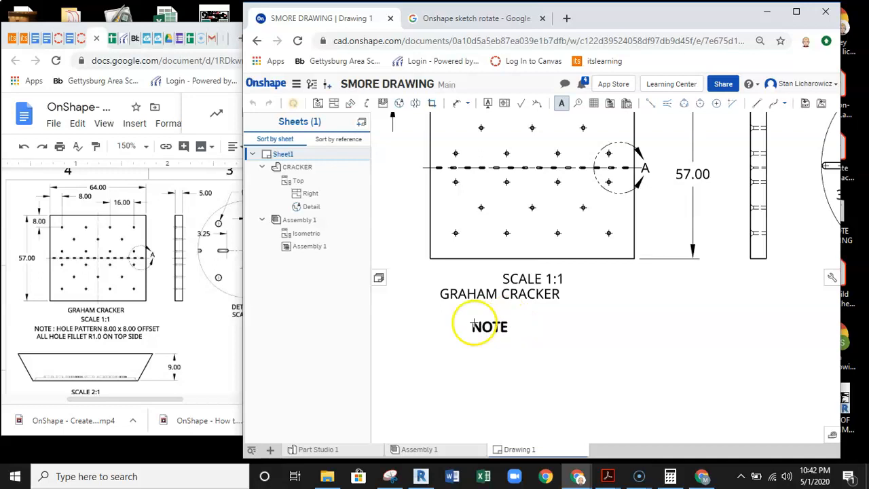
Add a two-line note below the title reading "NOTE: HOLE PATTERN 8.00 x 8.00 OFFSET" and "ALL HOLE FILLET R1.0 ON TOP SIDE"
left_click(433, 315)
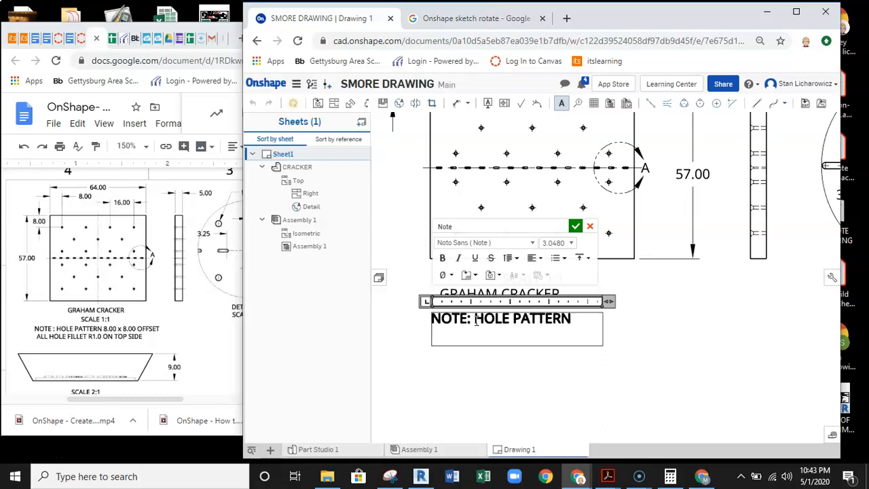
type("00 x 8.00 OFFSET")
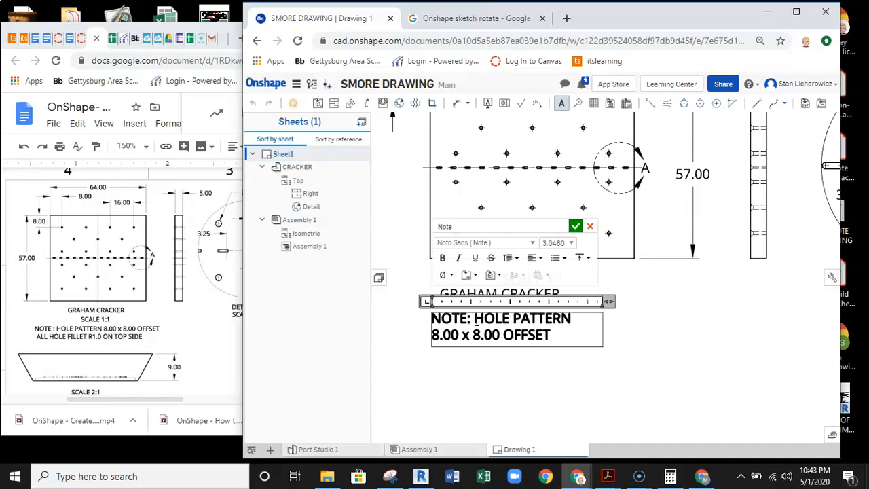
left_click_drag(612, 302, 734, 300)
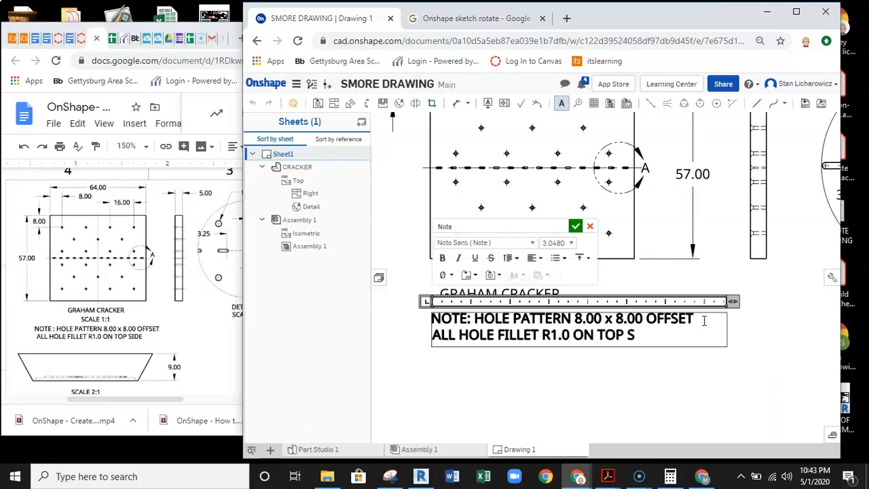
left_click(640, 357)
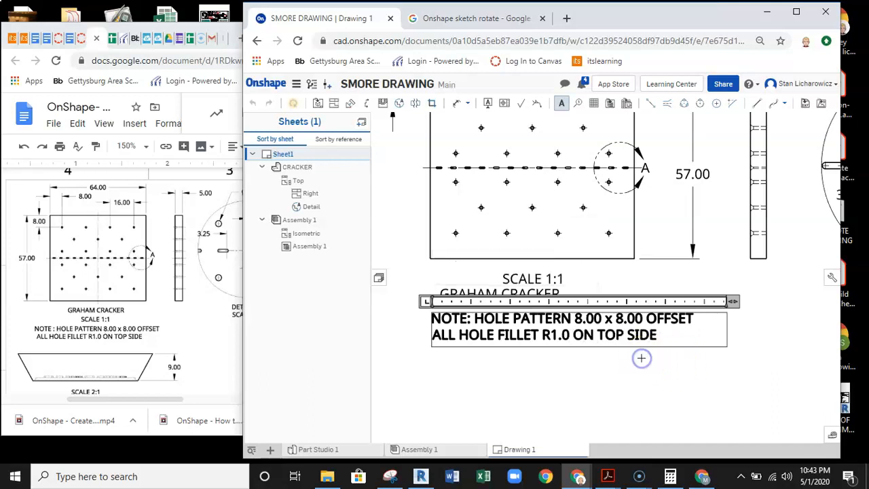
left_click(492, 367)
key("Escape")
Reposition the GRAHAM CRACKER title and the hole pattern note so both are roughly centered beneath the scale label
left_click_drag(525, 296, 553, 298)
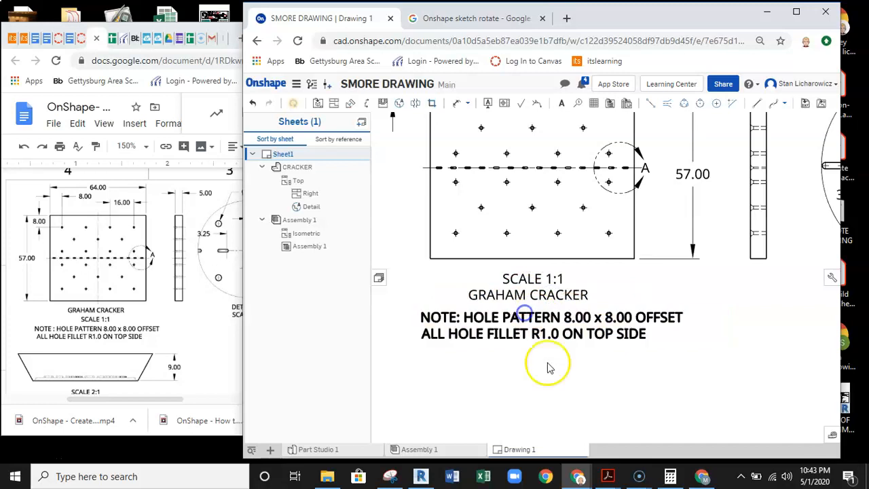
scroll(547, 364, "down", 5)
middle_click_drag(540, 373, 520, 372)
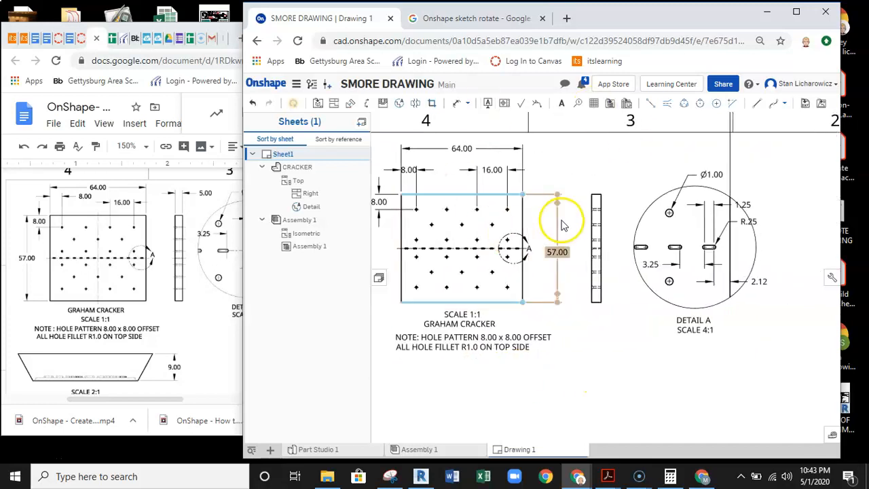
Add centerlines between the hidden edges of the upper three holes in the cracker's side view
scroll(181, 252, "up", 3)
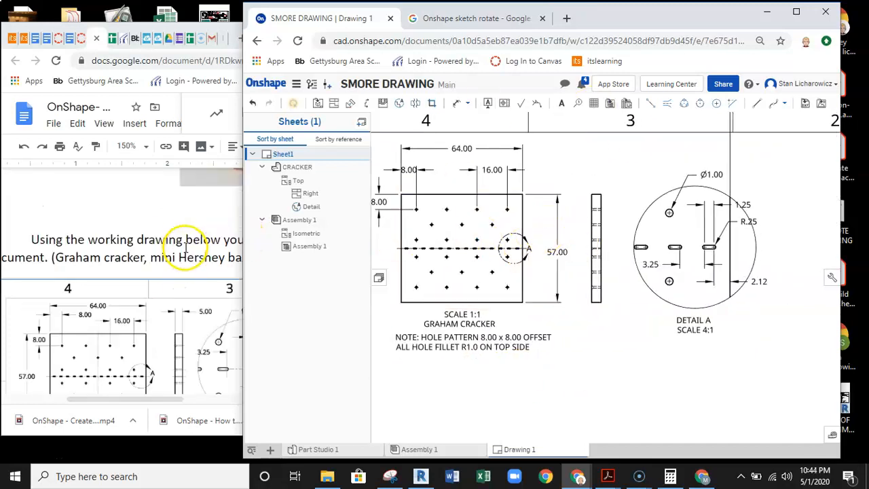
scroll(184, 260, "down", 1)
scroll(178, 242, "down", 2)
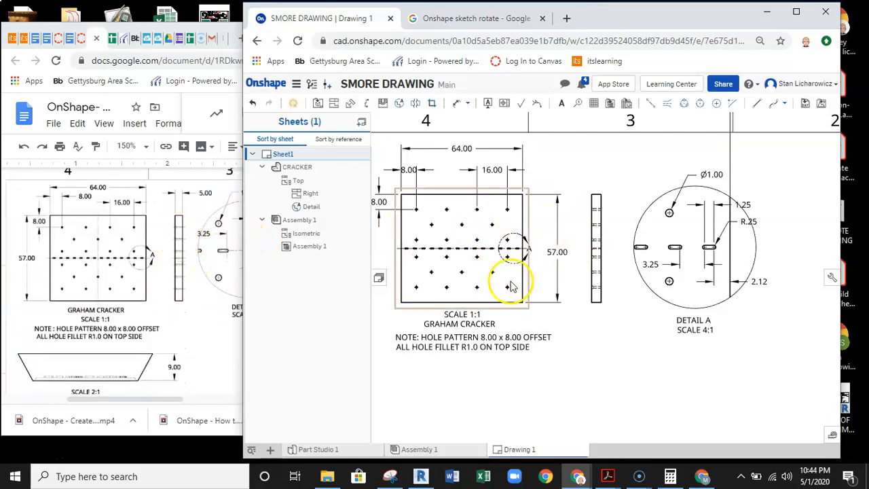
scroll(602, 229, "up", 5)
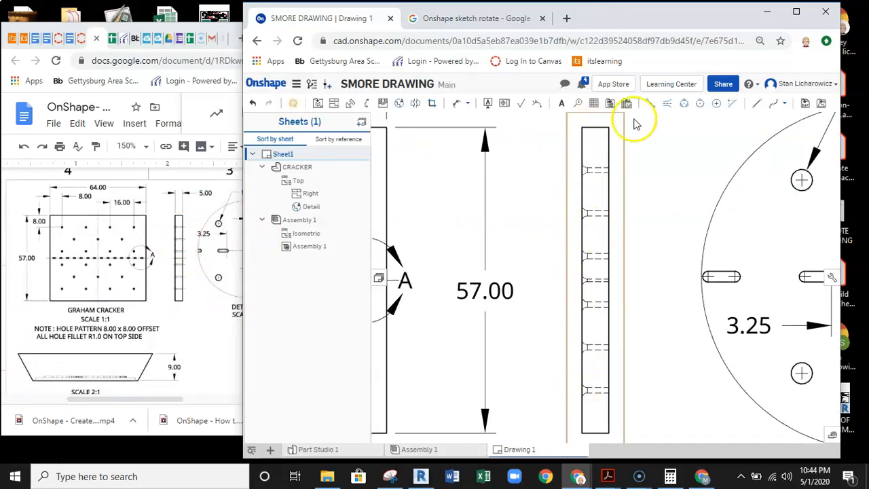
left_click(665, 102)
scroll(574, 179, "up", 5)
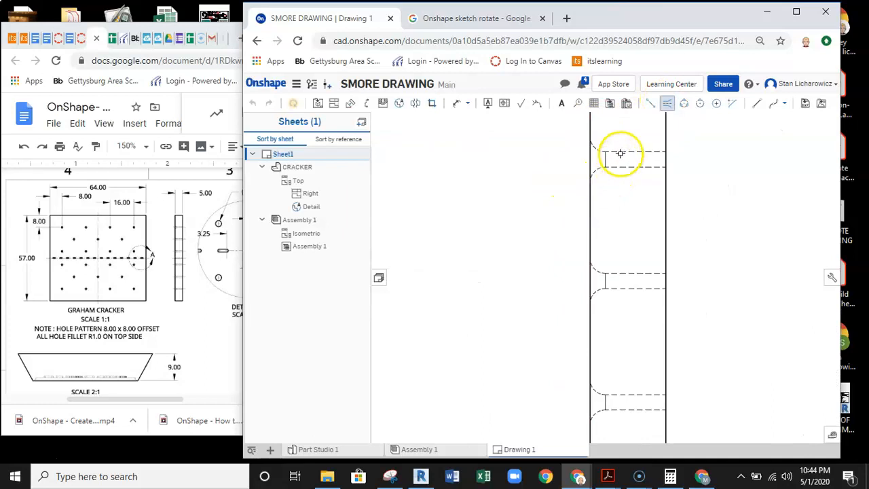
left_click(620, 153)
left_click(620, 167)
left_click(631, 273)
middle_click_drag(628, 297, 608, 154)
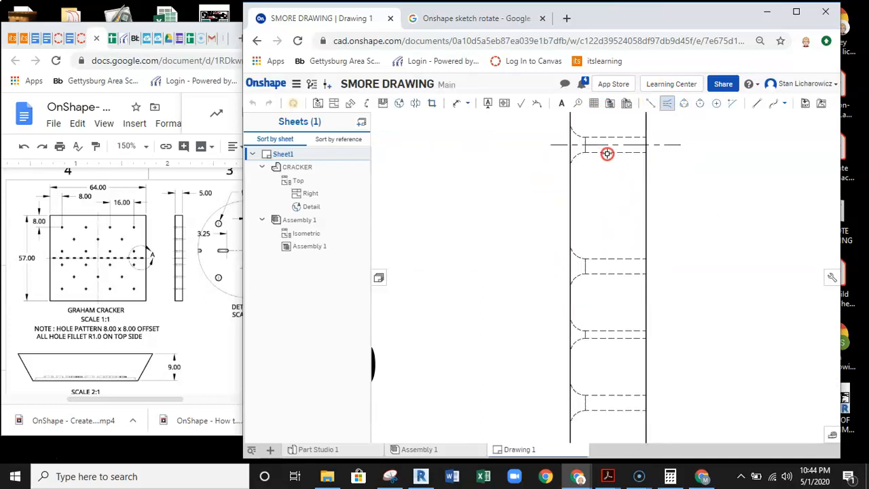
middle_click_drag(620, 301, 621, 202)
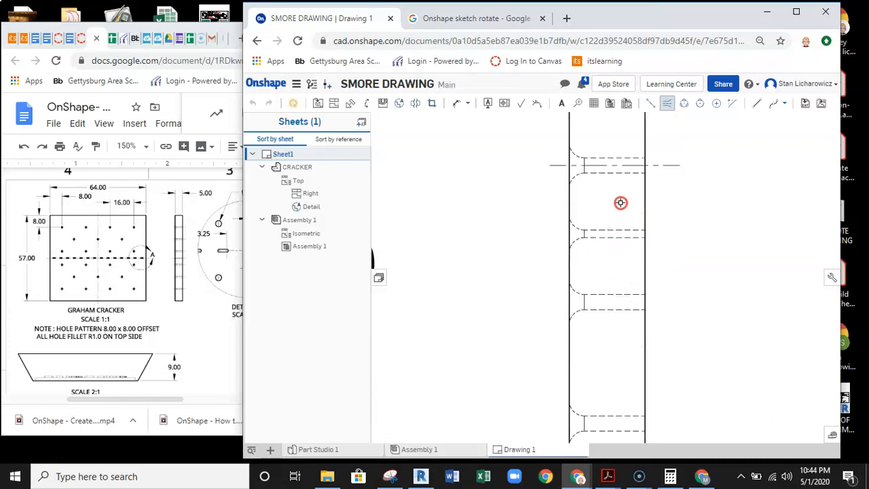
Add centerlines through the middle slot and the lower three holes in the cracker's side view
left_click(615, 226)
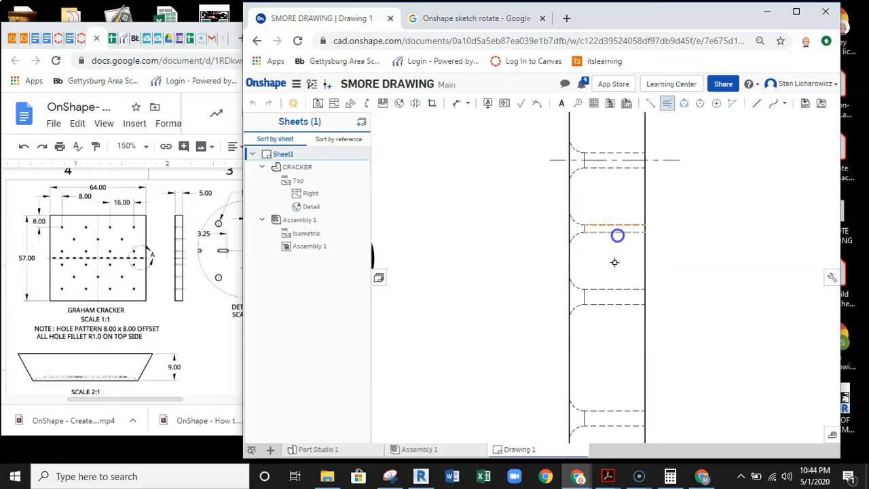
middle_click_drag(614, 262, 608, 195)
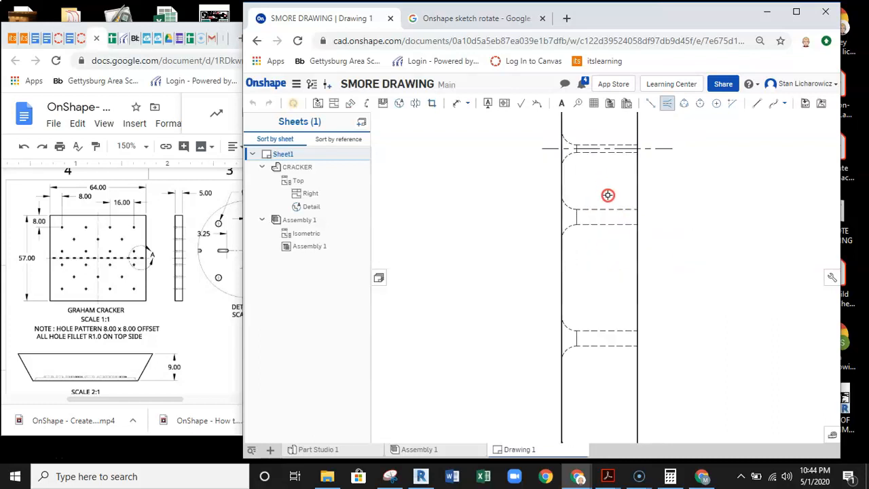
middle_click_drag(607, 272, 610, 179)
left_click(608, 237)
left_click(606, 255)
middle_click_drag(605, 255, 590, 161)
left_click(594, 263)
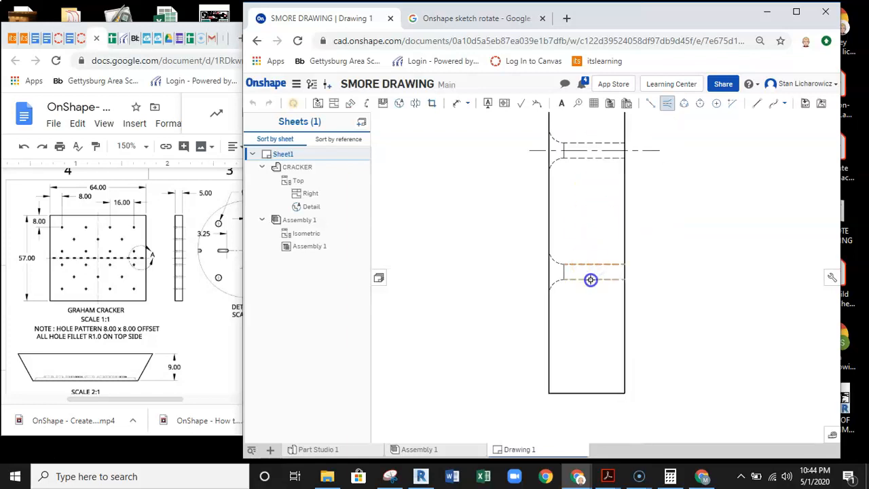
scroll(584, 279, "down", 5)
scroll(609, 211, "down", 3)
scroll(592, 194, "up", 3)
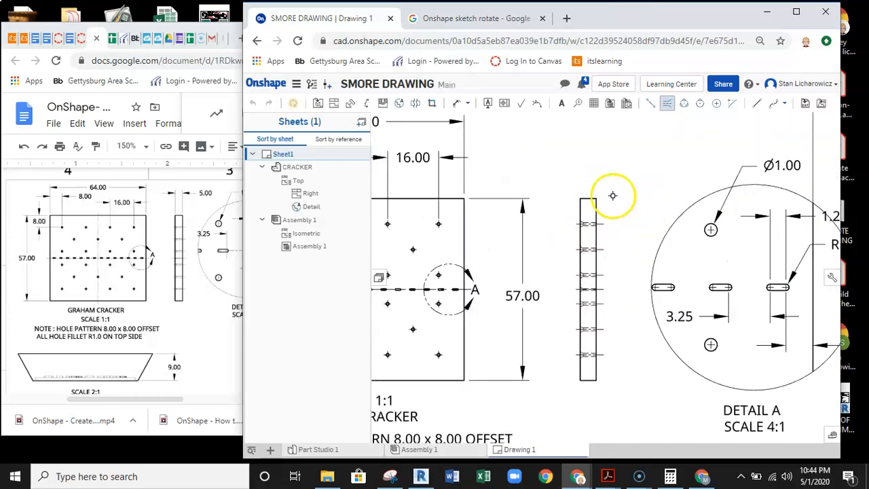
Dimension the cracker's thickness above the side view and move the dimension text outside the extension lines
scroll(613, 196, "up", 3)
left_click(457, 102)
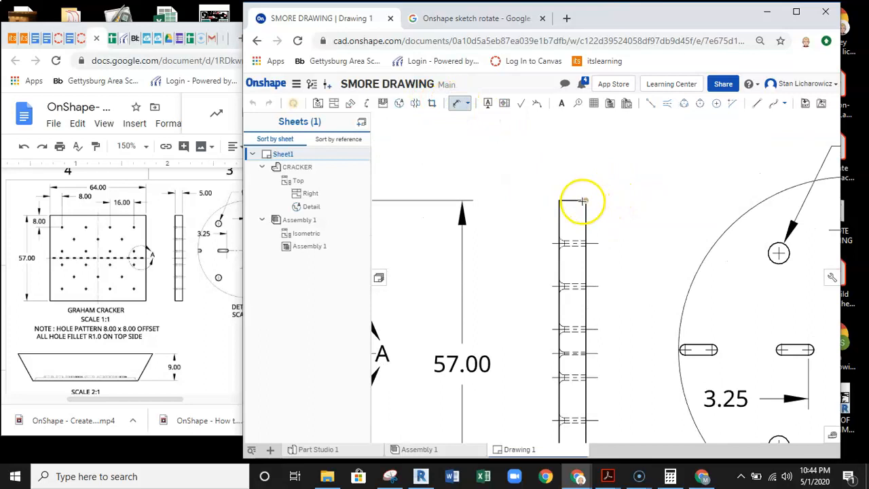
scroll(578, 200, "down", 3)
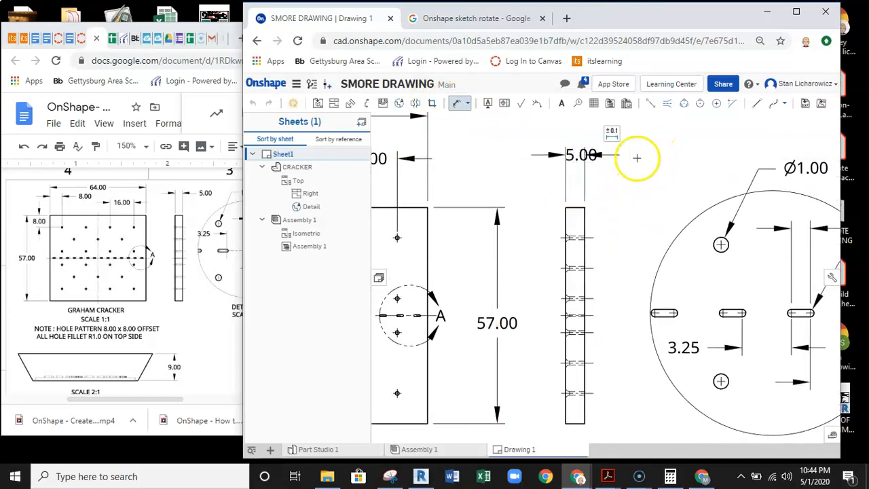
left_click(568, 176)
mouse_move(582, 155)
left_mouse_down()
mouse_move(646, 159)
mouse_move(614, 182)
left_mouse_up()
Start inserting a front view of the HERSHEY'S part into the drawing, checking the chocolate bar views in the reference document
scroll(615, 170, "down", 5)
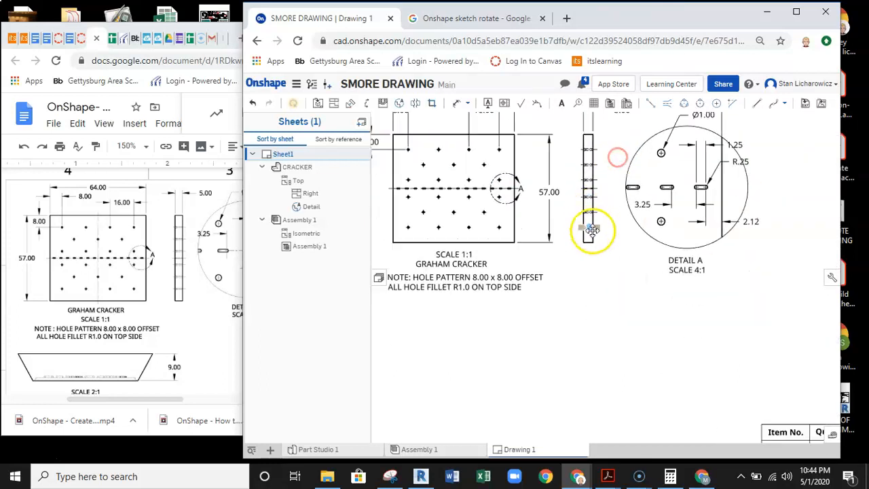
scroll(611, 277, "down", 3)
middle_click_drag(588, 351, 591, 239)
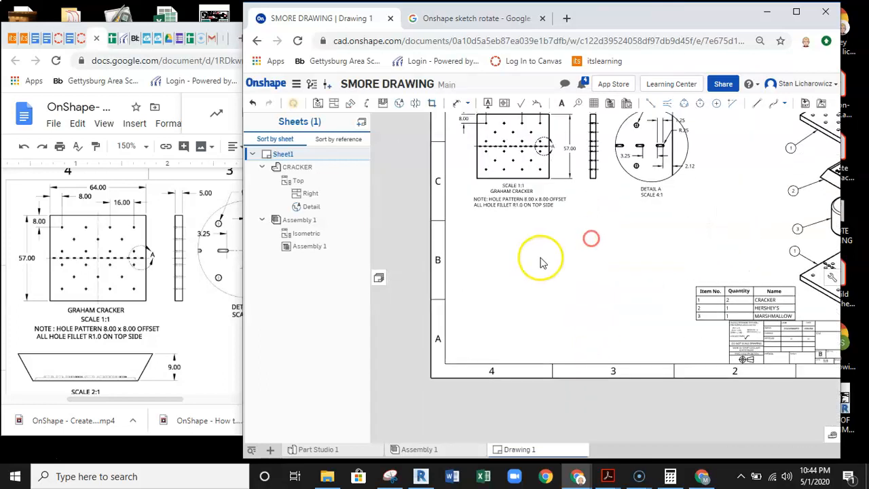
middle_click_drag(541, 258, 478, 286)
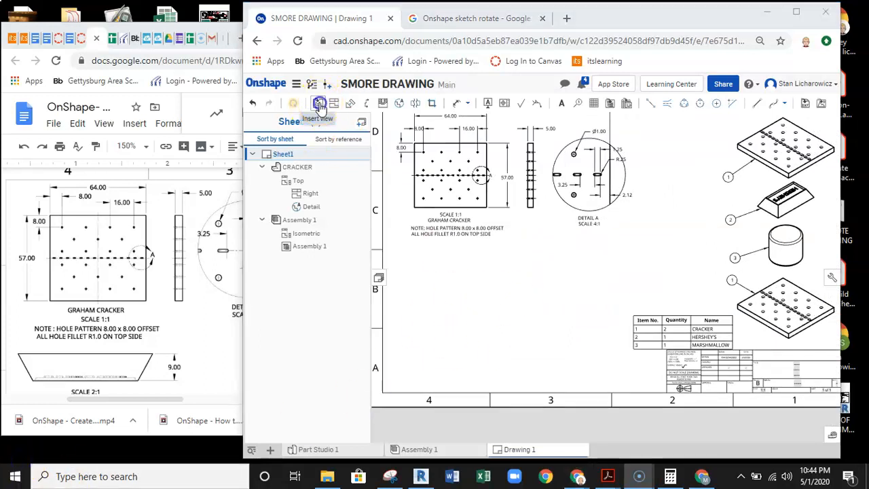
left_click(319, 105)
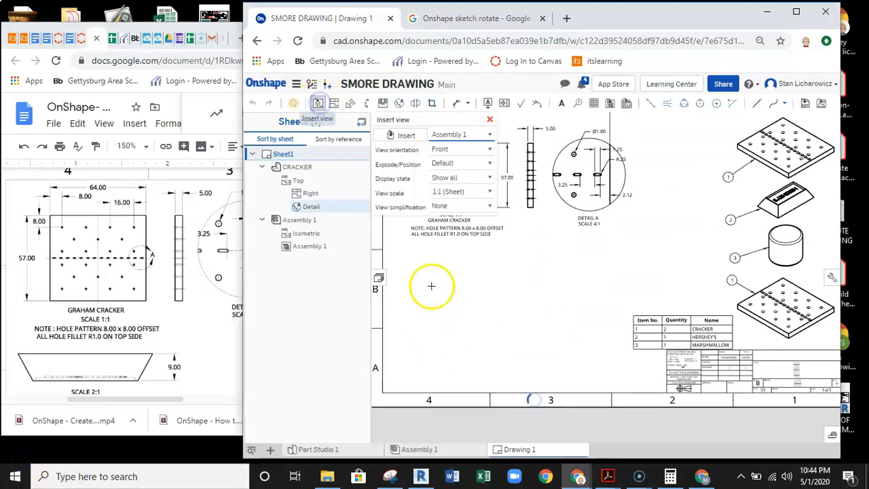
left_click(415, 135)
left_click(346, 263)
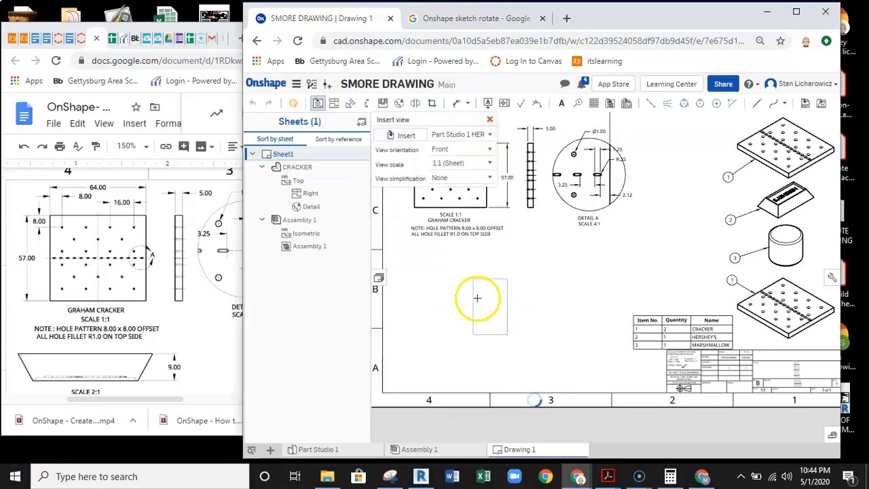
scroll(133, 340, "down", 2)
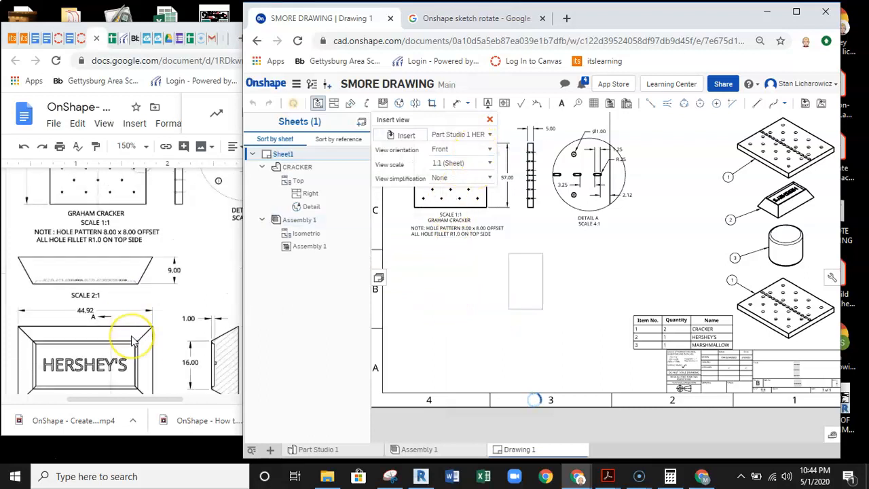
scroll(136, 338, "down", 2)
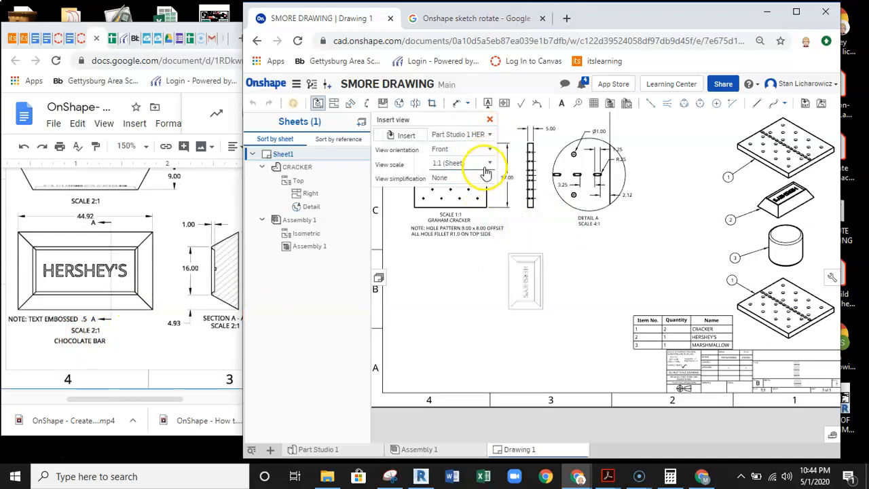
Set the new view's scale to 2:1 and place it below the graham cracker notes
left_click(488, 165)
scroll(457, 244, "down", 2)
scroll(457, 237, "down", 5)
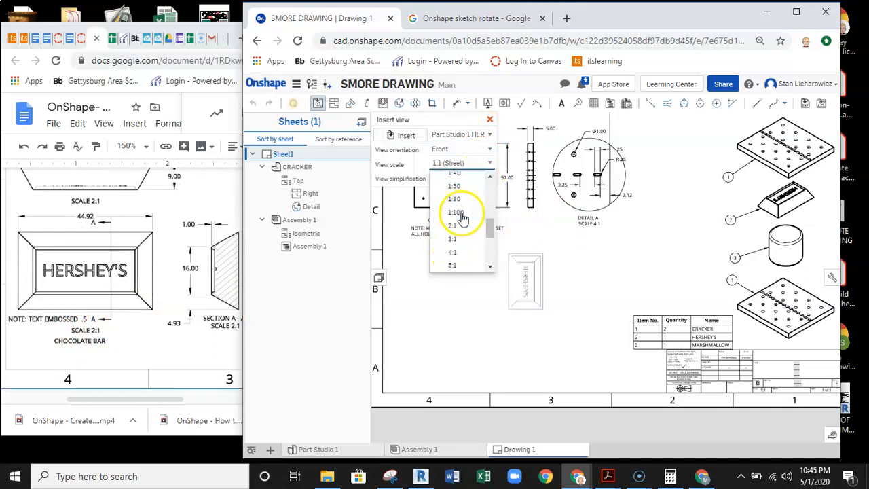
scroll(462, 218, "down", 1)
left_click(460, 217)
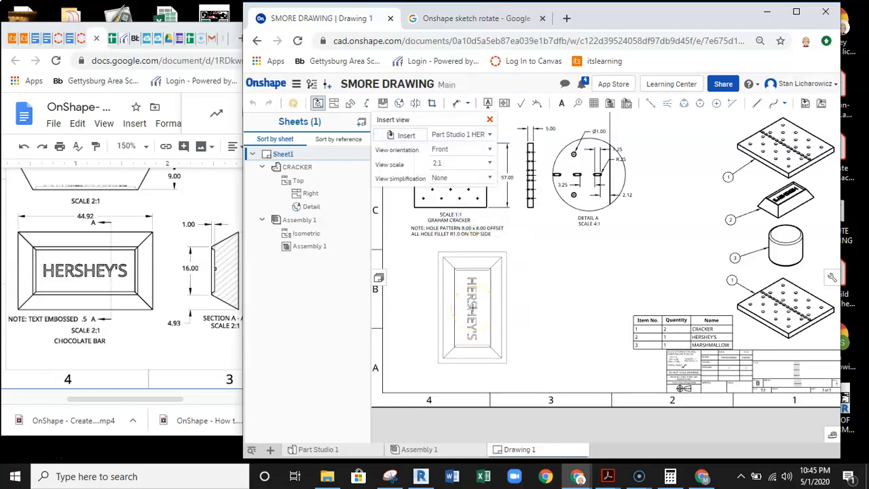
left_click(475, 306)
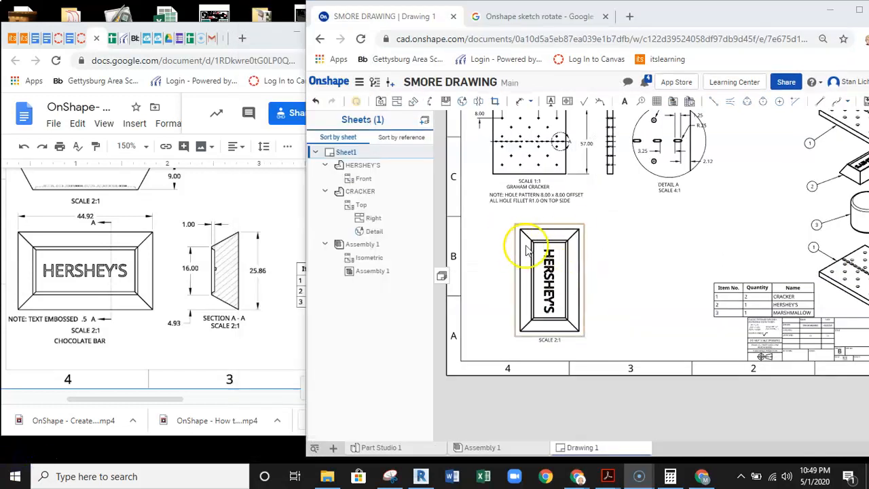
Rotate the HERSHEY'S front view 90 degrees counterclockwise so its lettering reads upright and horizontally
left_click(566, 258)
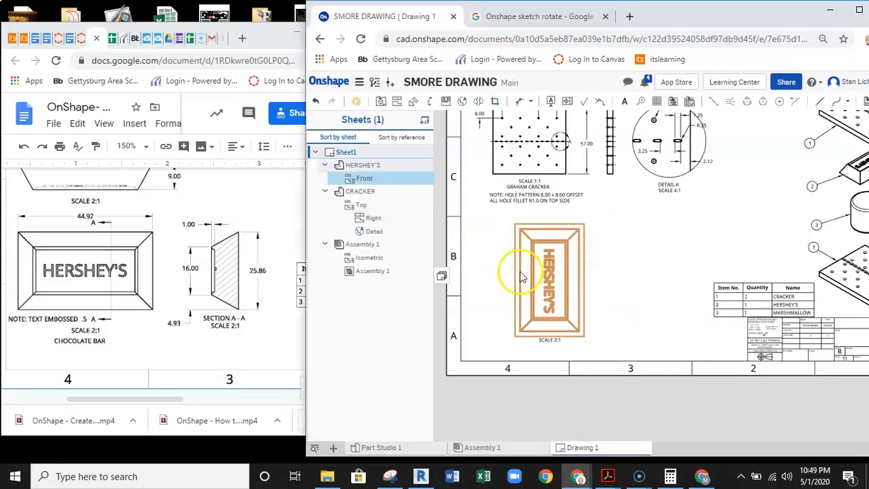
right_click(403, 182)
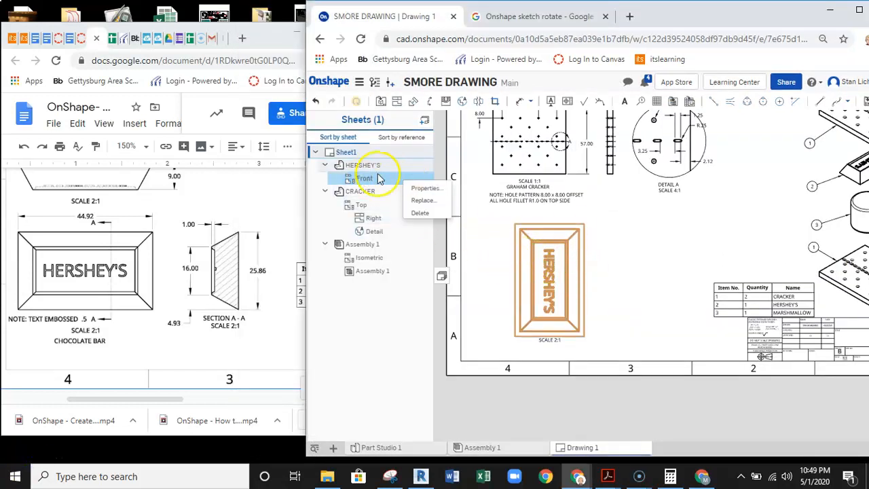
left_click(426, 188)
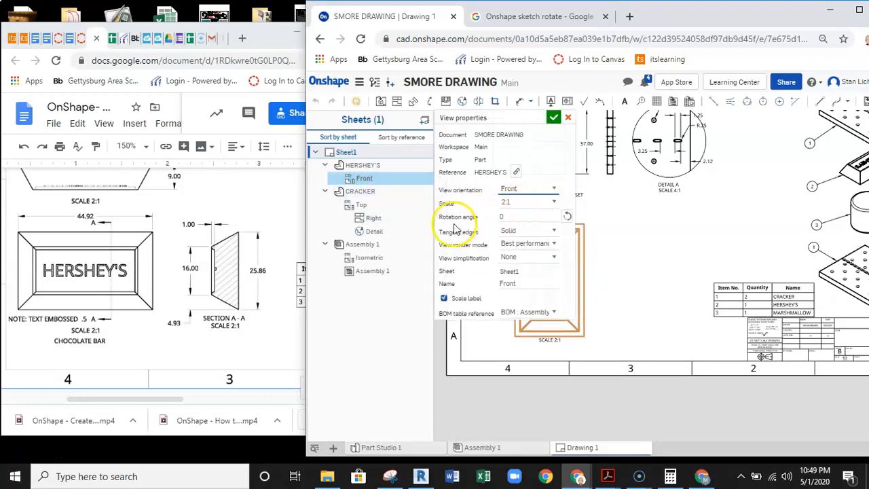
left_click(511, 216)
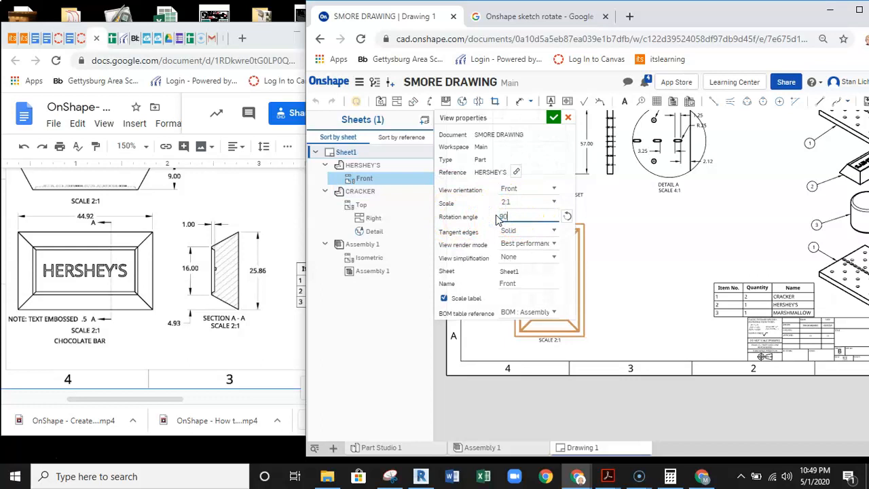
type("90")
left_click(568, 216)
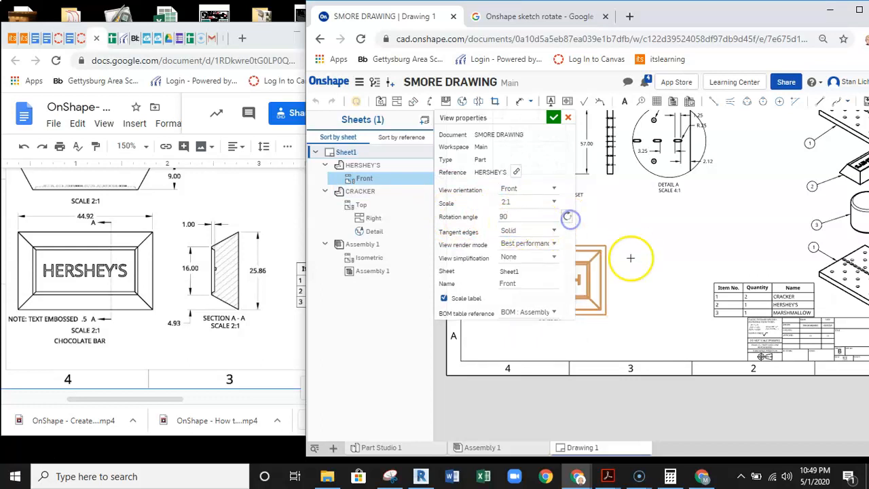
scroll(650, 263, "up", 1)
mouse_move(650, 262)
middle_mouse_down()
mouse_move(760, 231)
mouse_move(773, 235)
middle_mouse_up()
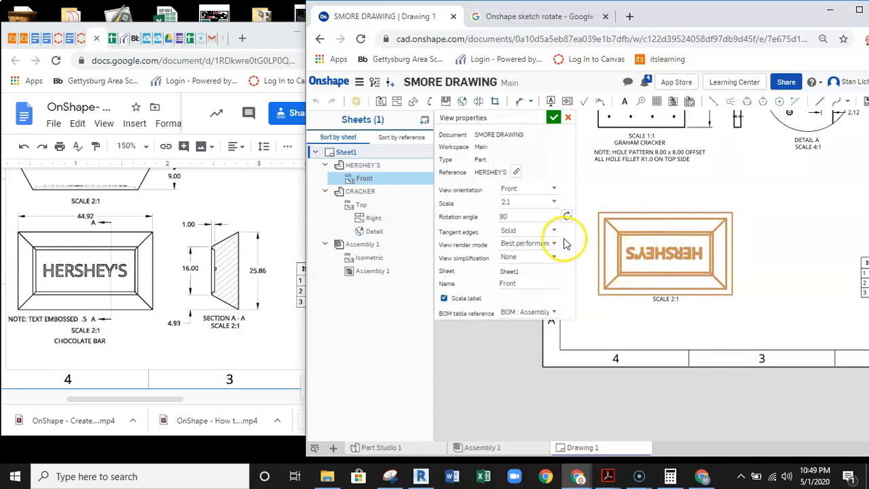
left_click(567, 216)
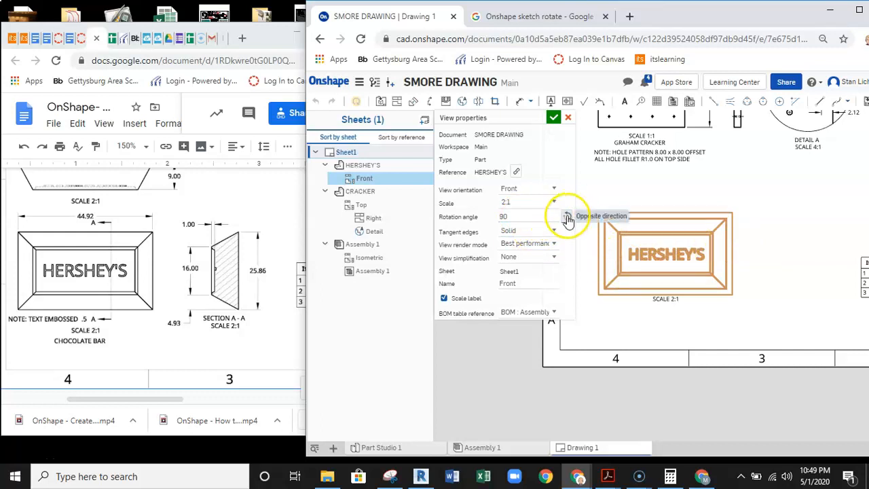
scroll(737, 245, "up", 3)
left_click(679, 252)
Move the HERSHEY'S view and its scale label slightly down toward the sheet's bottom border
scroll(604, 226, "down", 2)
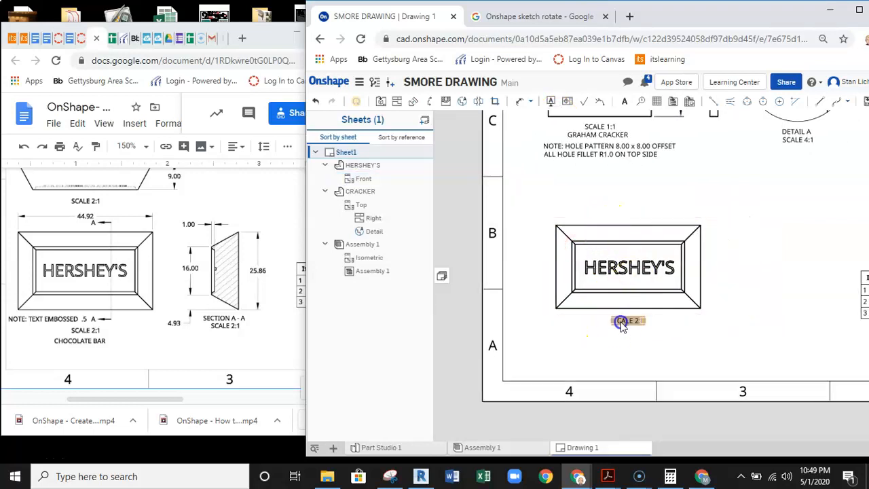
left_click_drag(633, 309, 627, 331)
left_click(726, 352)
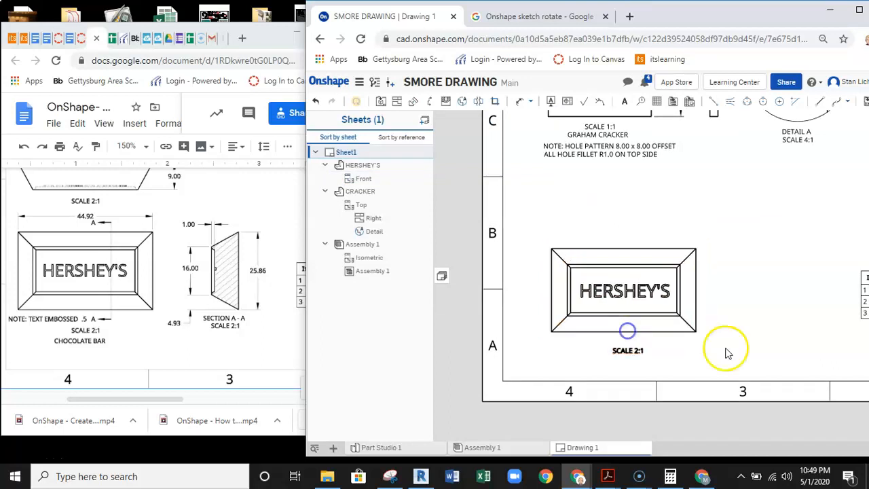
scroll(614, 319, "down", 3)
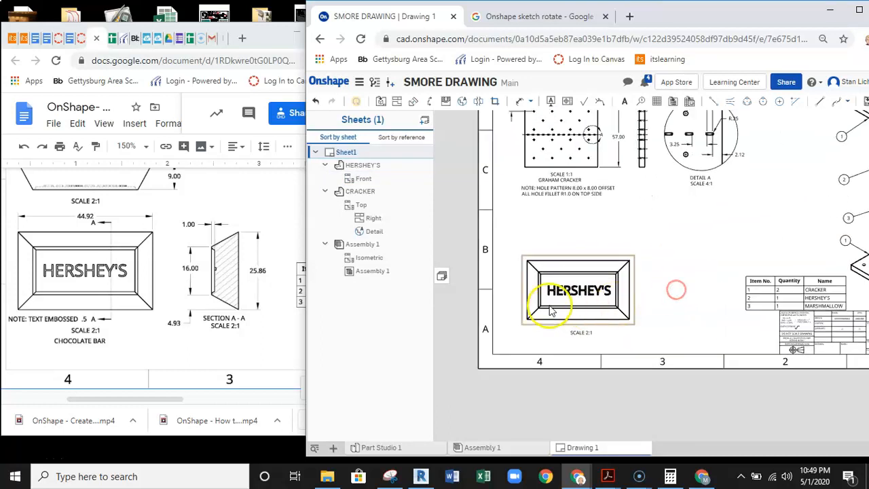
scroll(696, 300, "up", 1)
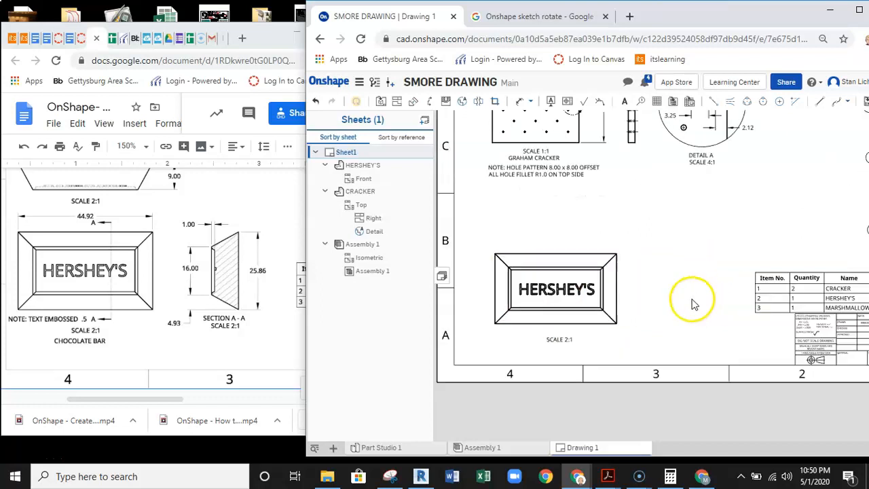
scroll(589, 265, "up", 1)
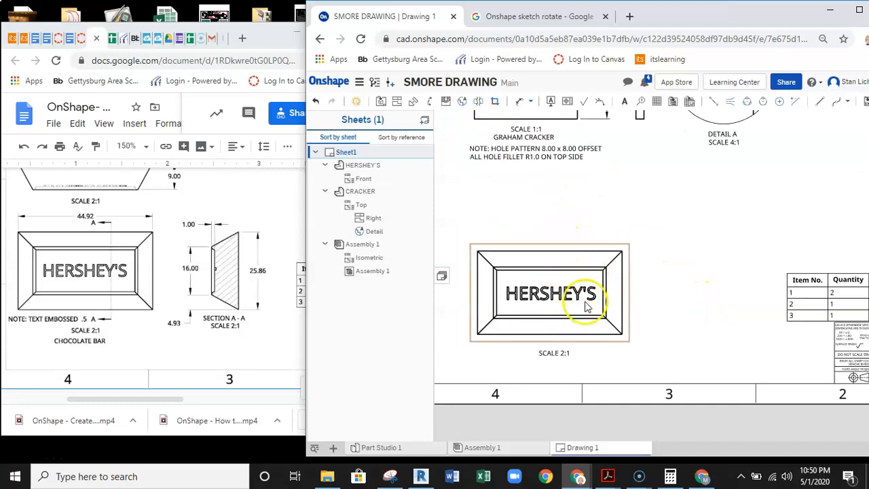
scroll(601, 275, "up", 2)
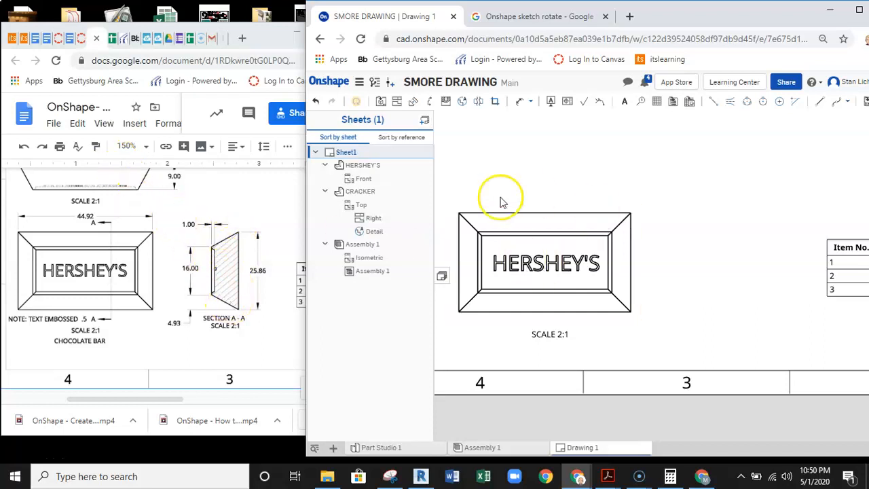
Create a vertical section view of the HERSHEY'S front view, cut through the second E of the lettering, and place it to the right
left_click(430, 105)
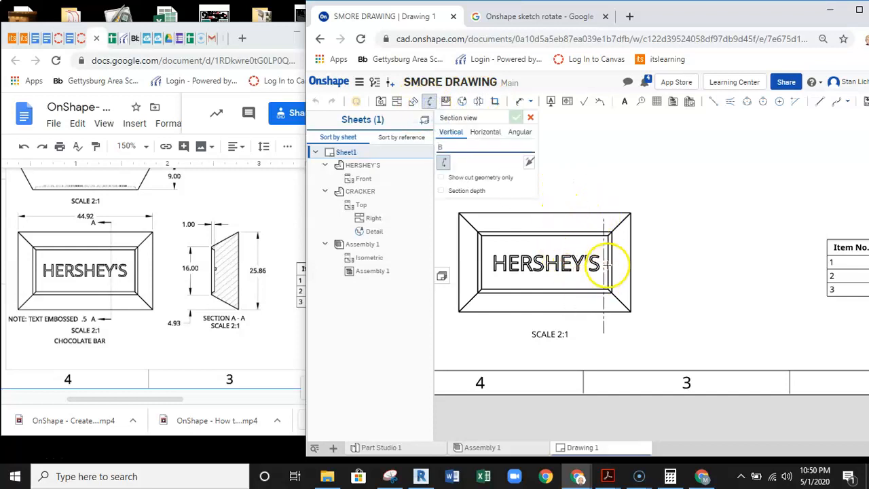
scroll(606, 264, "up", 3)
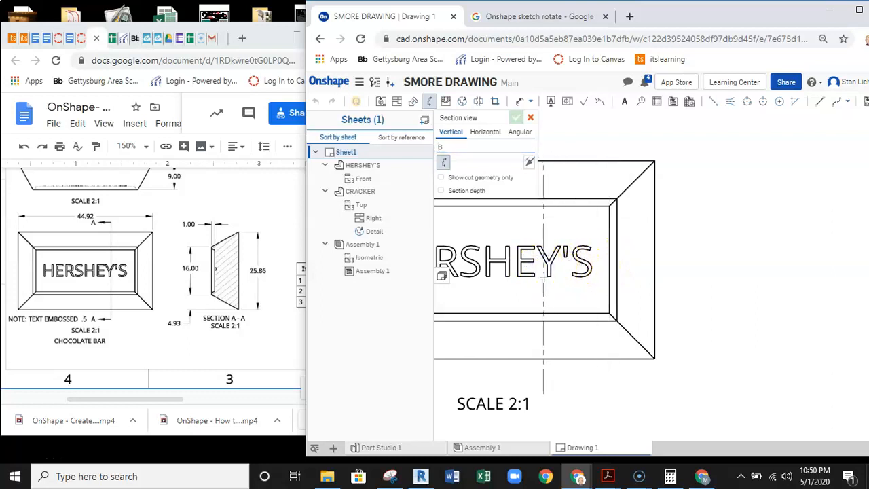
scroll(544, 264, "up", 2)
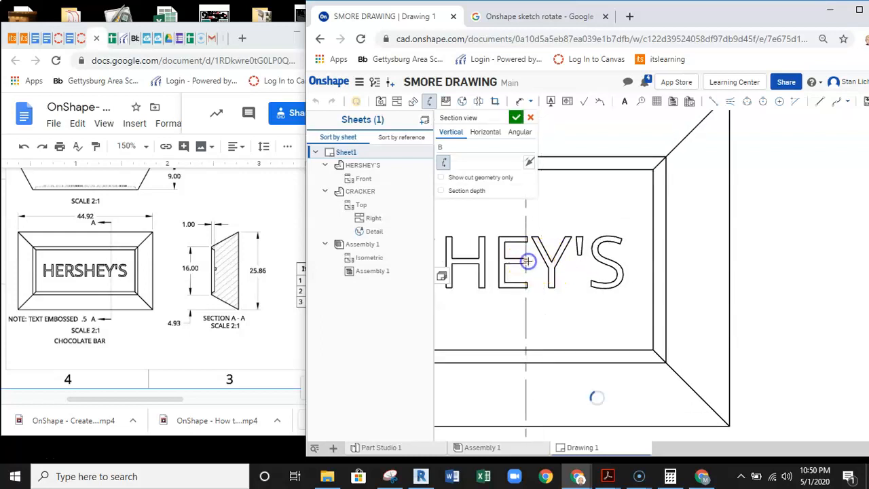
left_click(529, 261)
scroll(530, 262, "down", 1)
scroll(537, 260, "down", 3)
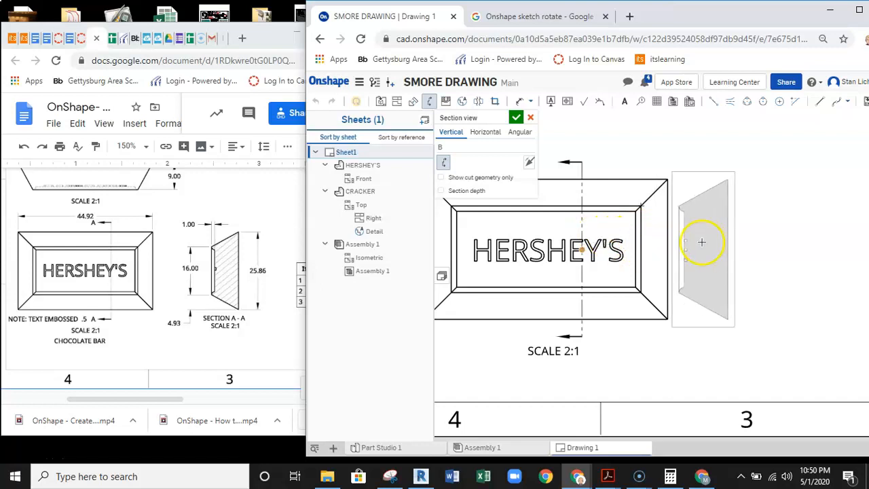
middle_click_drag(749, 243, 673, 239)
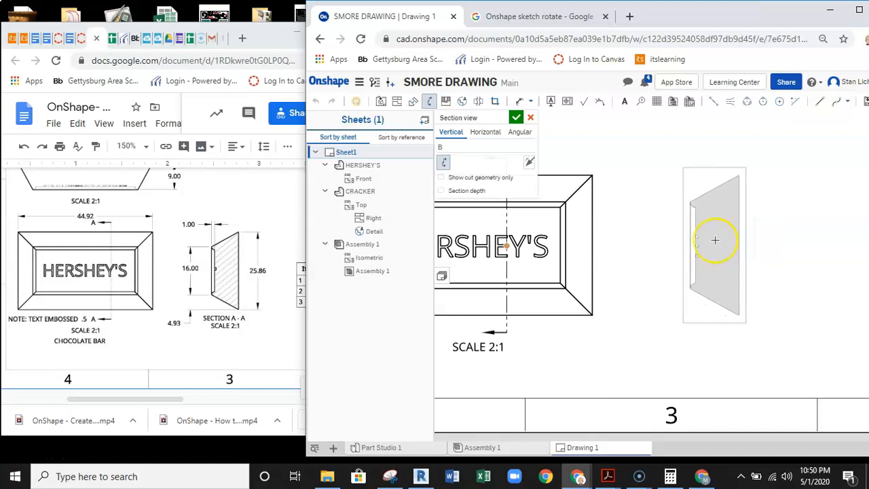
left_click(715, 241)
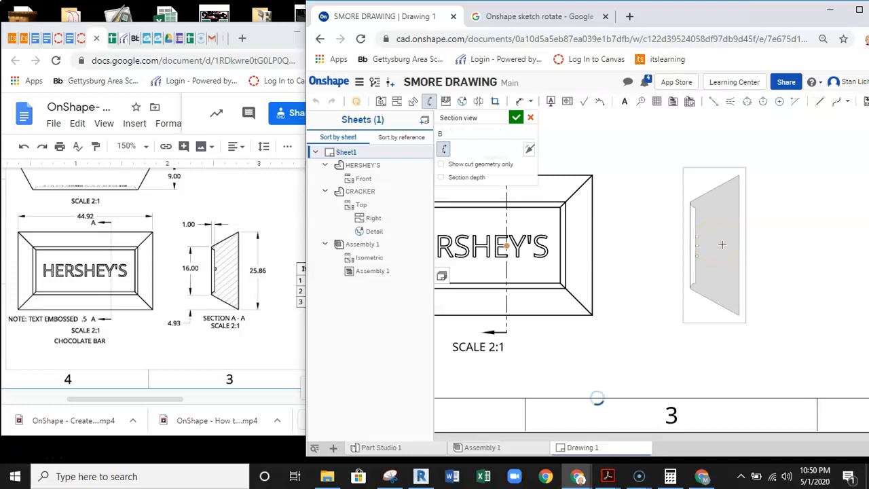
scroll(686, 261, "down", 1)
mouse_move(652, 263)
middle_mouse_down()
mouse_move(680, 271)
mouse_move(672, 254)
middle_mouse_up()
scroll(693, 250, "down", 2)
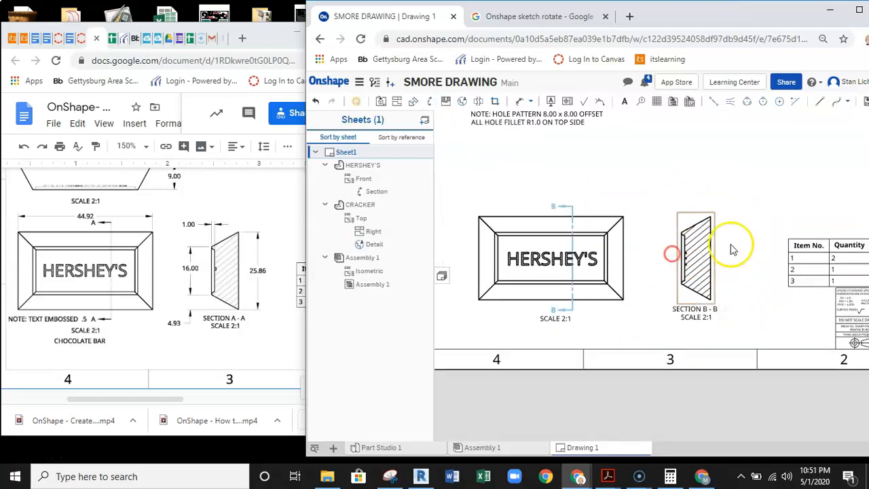
Compare the layout of the cracker and chocolate bar views with the reference document
scroll(638, 299, "up", 2)
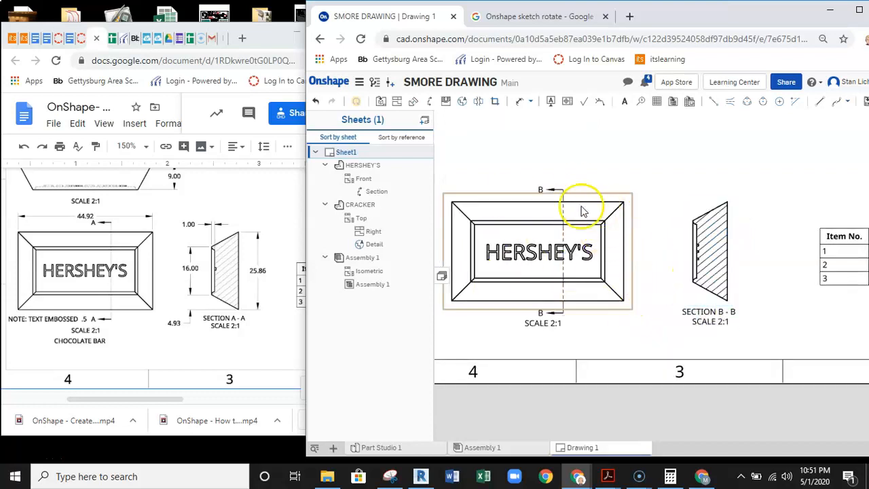
scroll(559, 333, "down", 3)
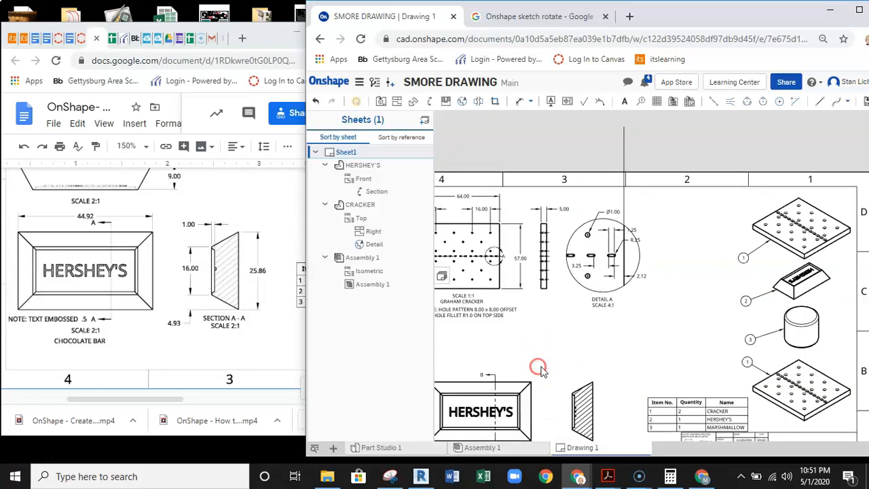
middle_click_drag(546, 359, 624, 195)
scroll(607, 161, "up", 2)
middle_click_drag(605, 161, 556, 262)
scroll(519, 269, "down", 2)
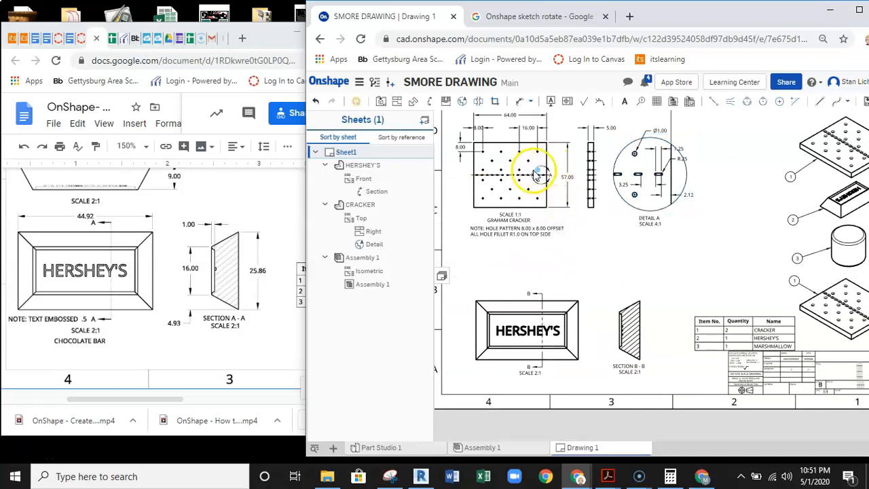
scroll(556, 179, "up", 5)
scroll(548, 186, "down", 3)
middle_click_drag(601, 279, 595, 190)
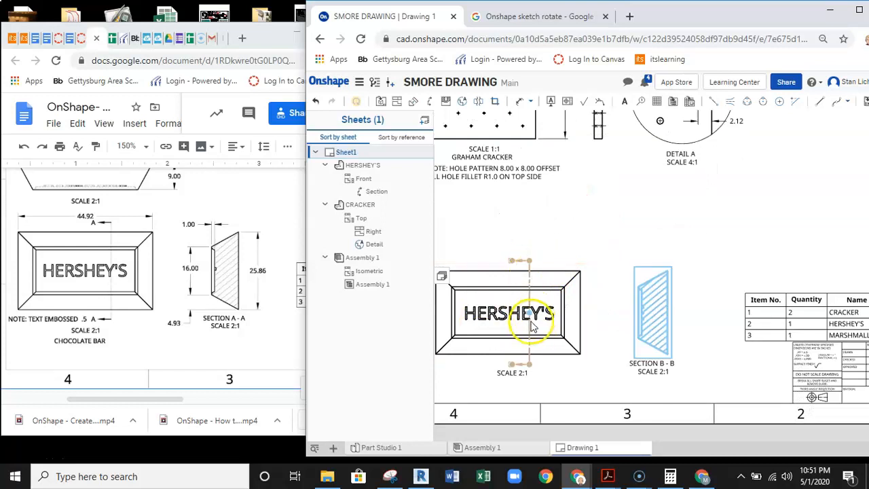
scroll(623, 324, "up", 1)
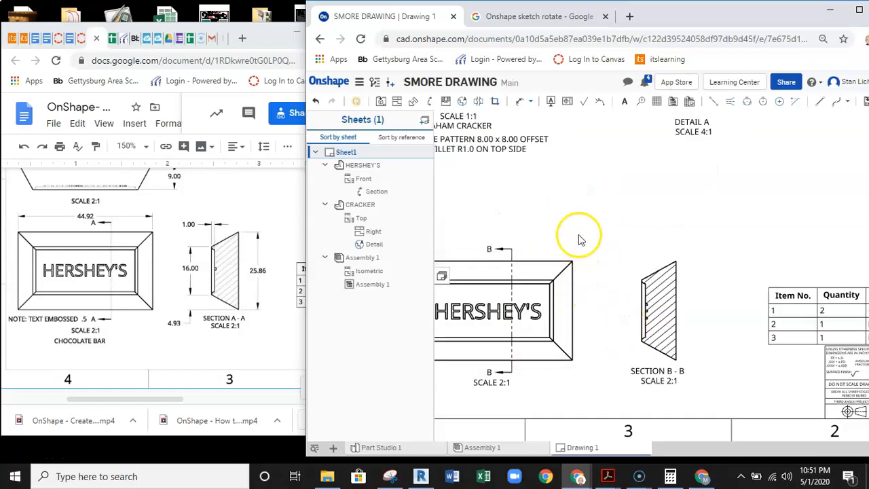
scroll(120, 280, "up", 3)
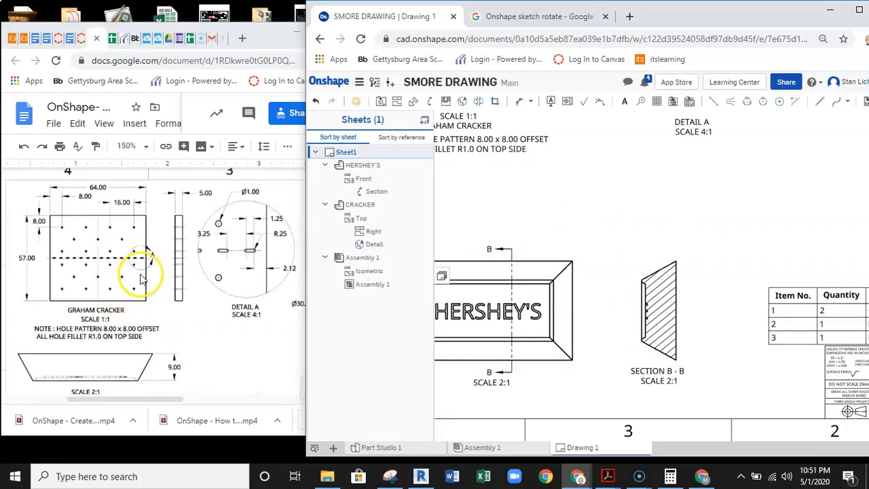
scroll(151, 253, "down", 4)
scroll(129, 261, "up", 2)
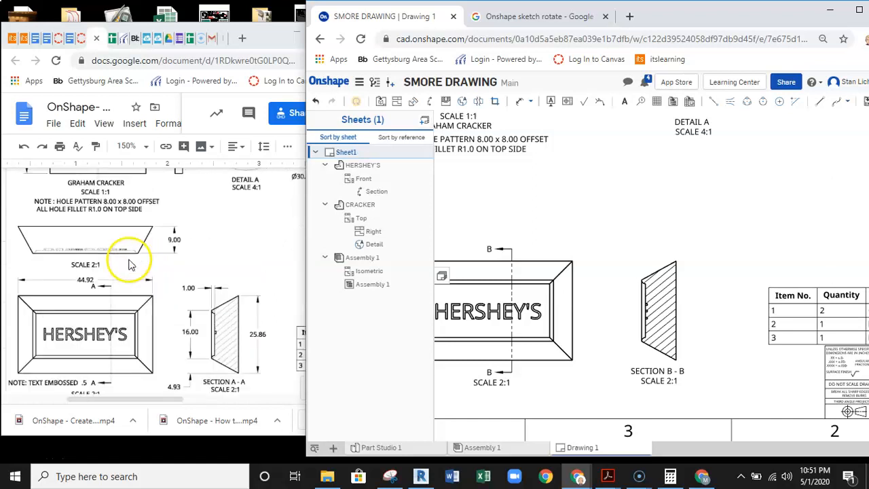
scroll(161, 283, "down", 1)
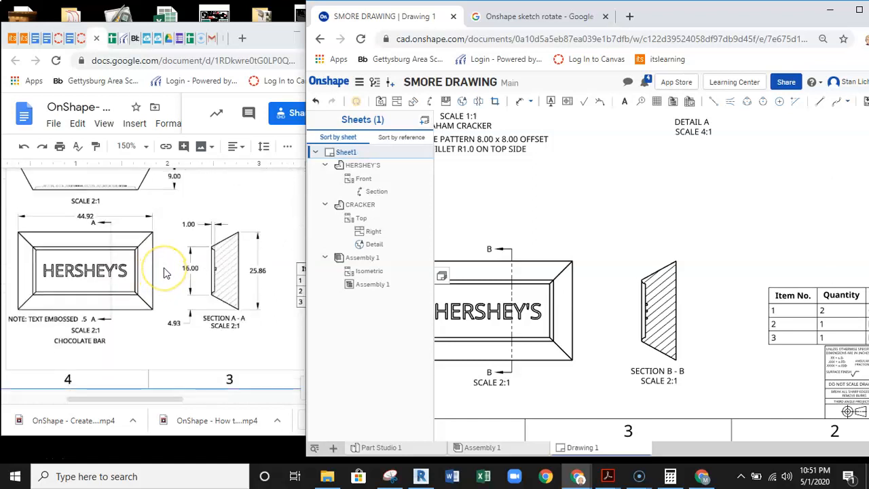
Move the chocolate bar's section view closer to its front view
mouse_move(562, 219)
middle_mouse_down()
mouse_move(517, 214)
mouse_move(589, 184)
middle_mouse_up()
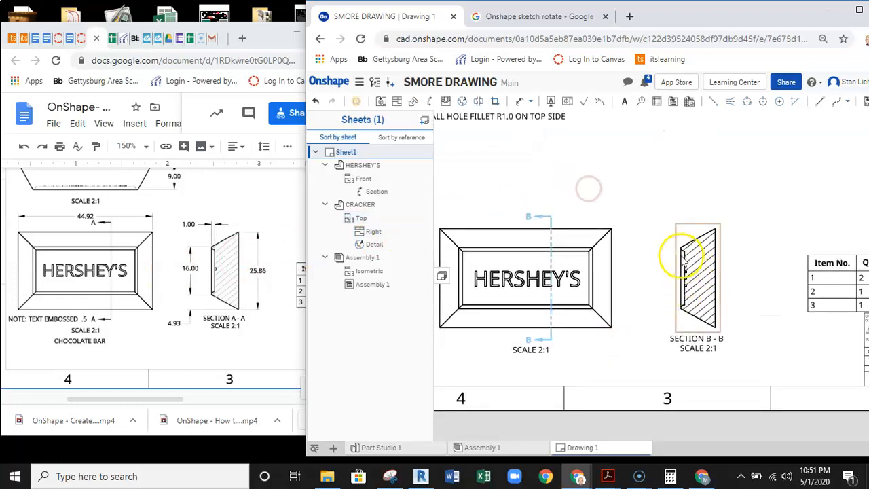
scroll(683, 220, "up", 1)
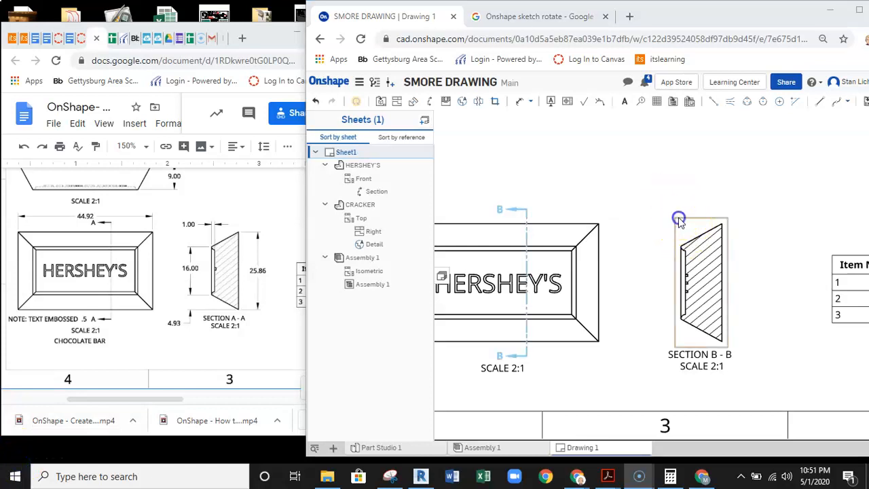
left_click_drag(679, 218, 653, 221)
right_click_drag(622, 293, 688, 294)
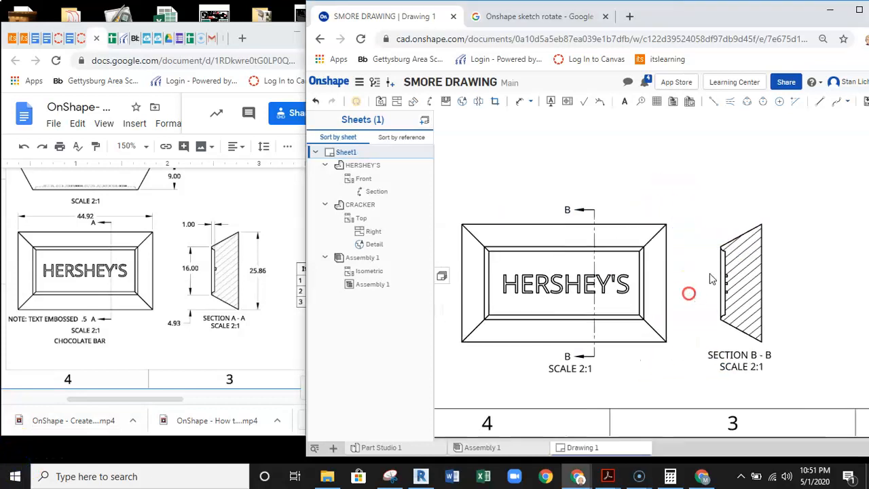
Project a view above the HERSHEY'S front view and show its hidden lines
right_click_drag(568, 227, 580, 244)
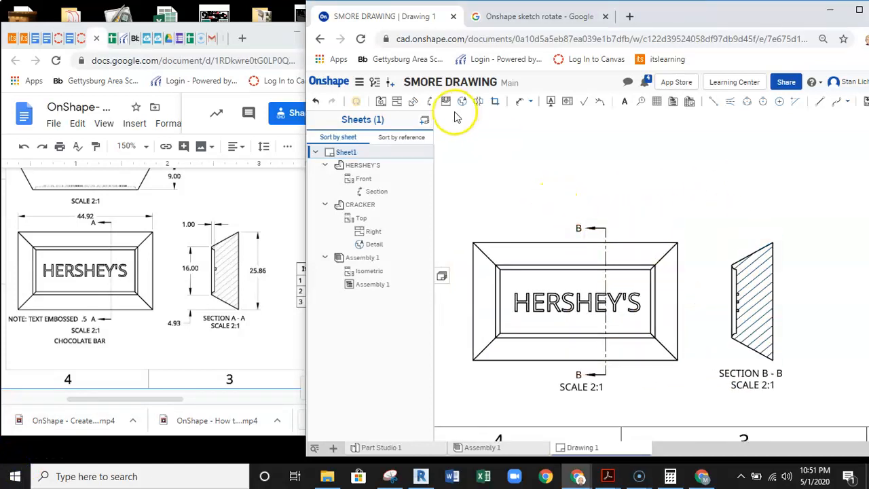
left_click(396, 102)
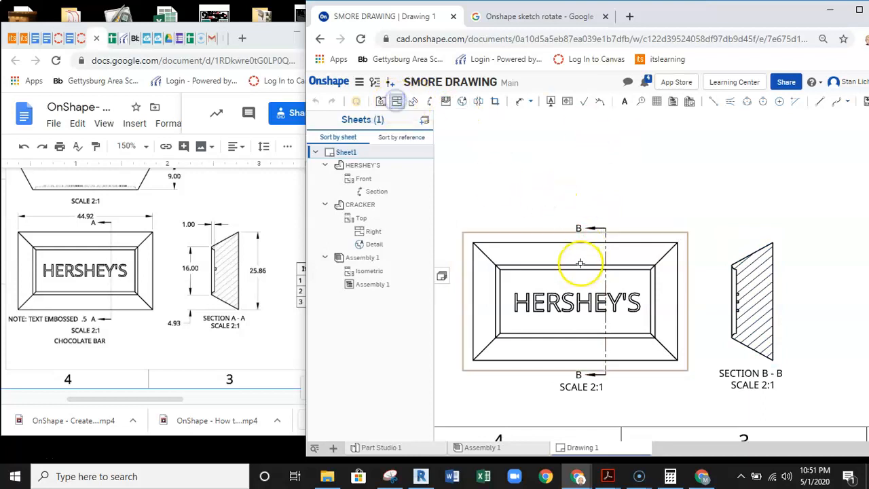
left_click(575, 258)
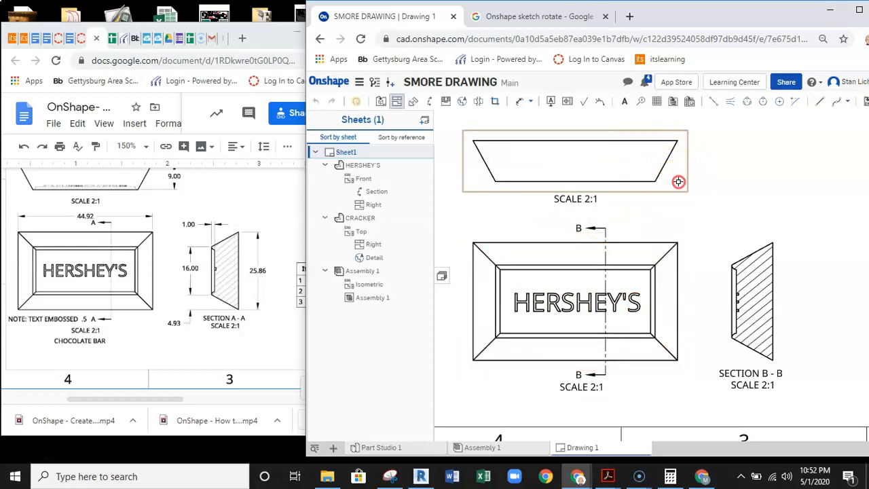
right_click(625, 169)
left_click(666, 158)
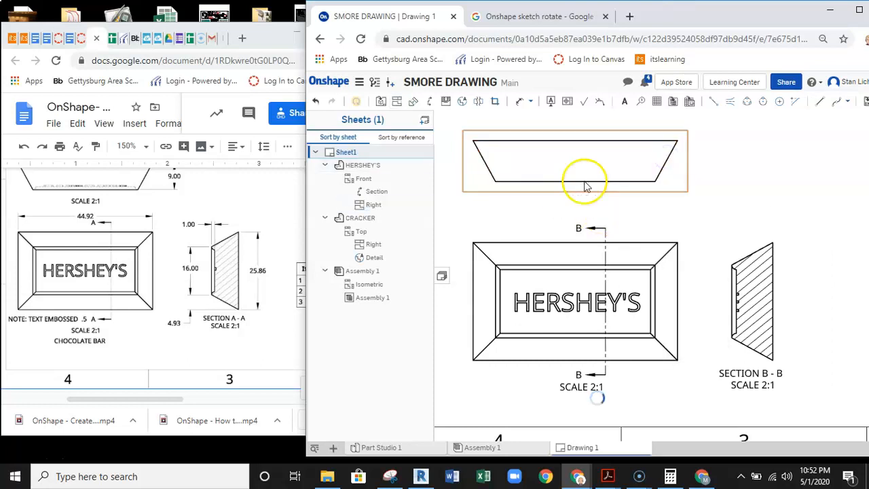
scroll(611, 204, "down", 3)
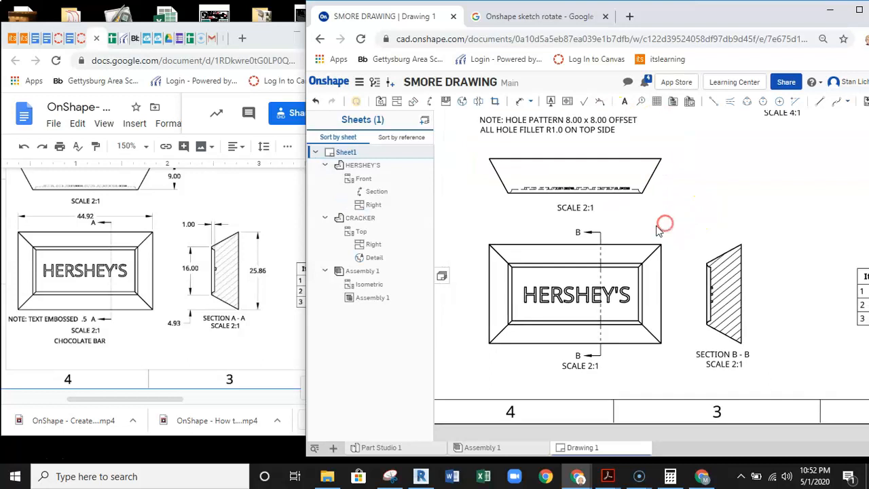
Dimension the overall height on the chocolate bar's section view and the overall length above its front view
left_click(519, 102)
left_click(768, 283)
left_click(617, 241)
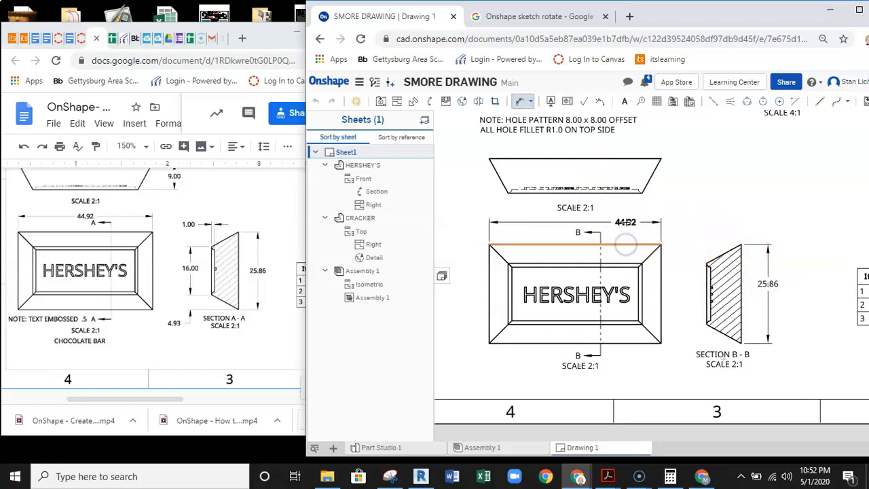
Dimension the depth of the recess in the chocolate bar's section, placing the dimension above the view
scroll(713, 258, "up", 6)
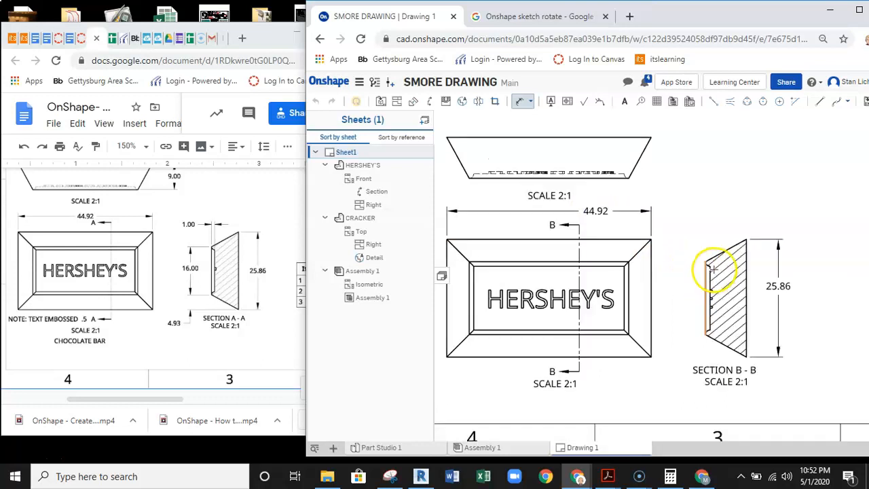
left_click(707, 283)
left_click(693, 269)
scroll(693, 157, "down", 1)
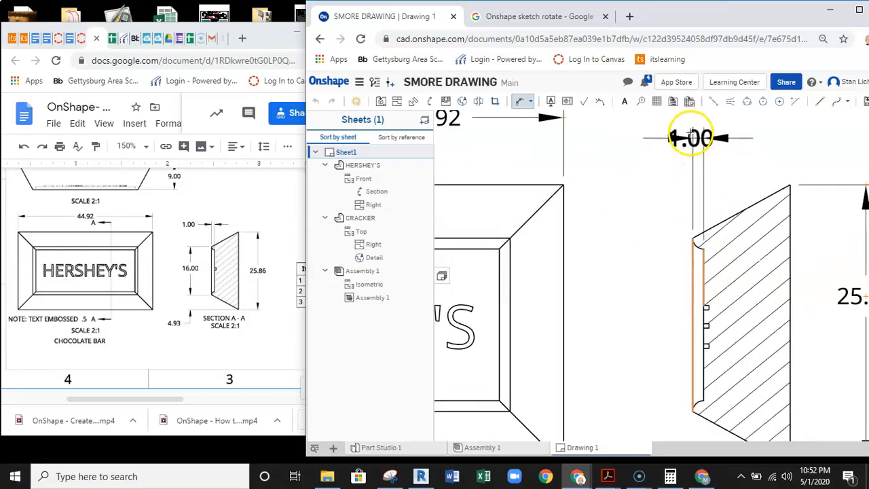
Dimension the height of the section's recessed face and the vertical offset of its lower sloped edge, aligned left of the view
scroll(693, 238, "up", 2)
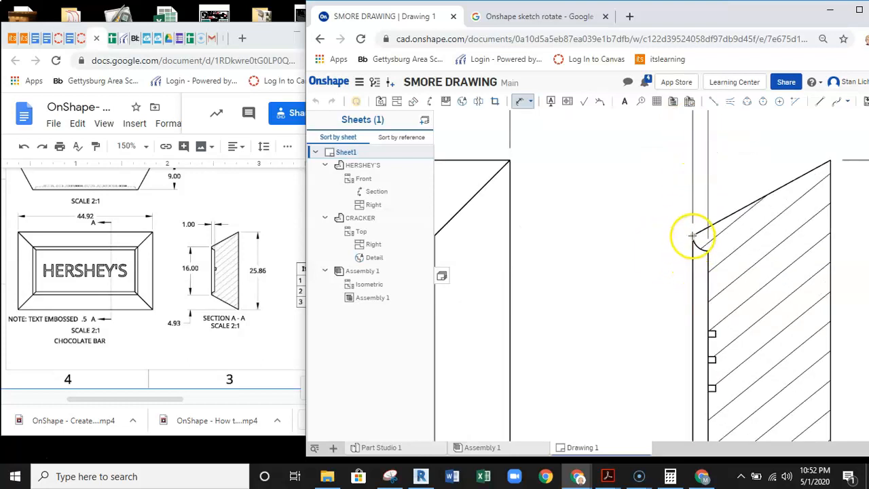
scroll(632, 271, "down", 2)
right_click_drag(633, 288, 632, 175)
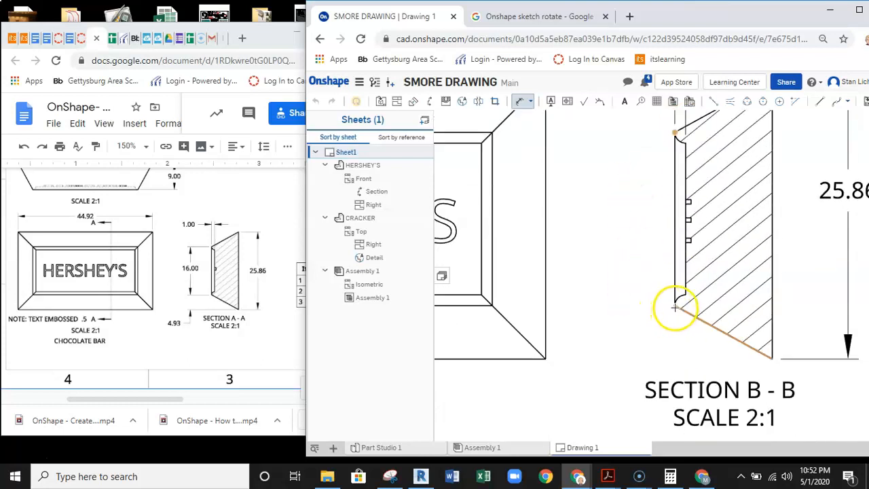
left_click(624, 209)
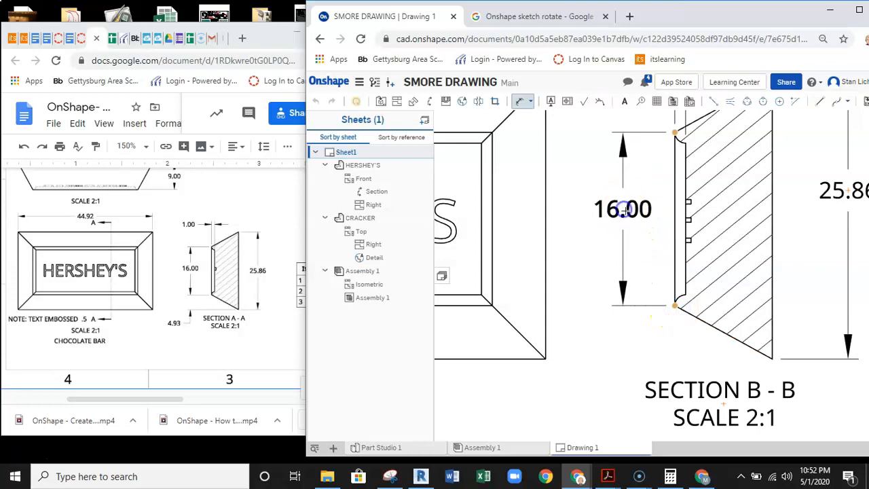
scroll(629, 211, "down", 2)
left_click(661, 278)
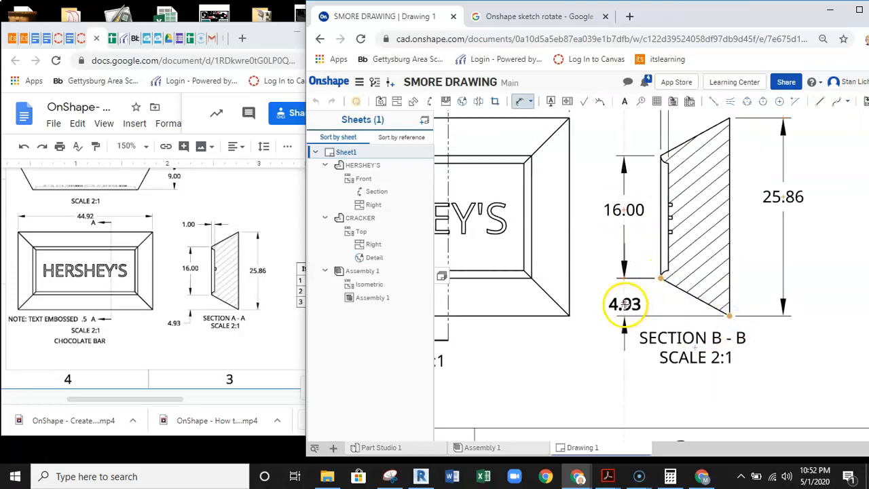
left_click(626, 303)
scroll(626, 304, "down", 2)
right_click_drag(571, 299, 680, 272)
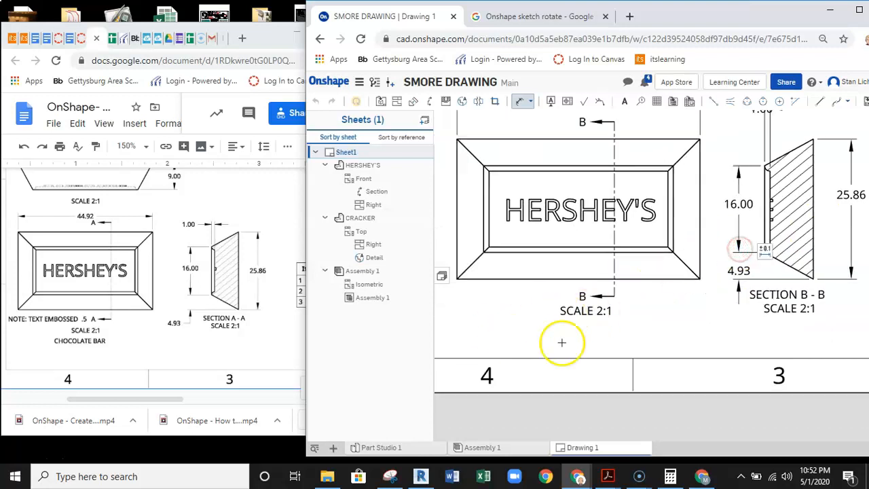
Review the whole drawing sheet and examine the marshmallow views, metric note and parts table in the reference document
scroll(631, 326, "down", 1)
scroll(631, 327, "down", 2)
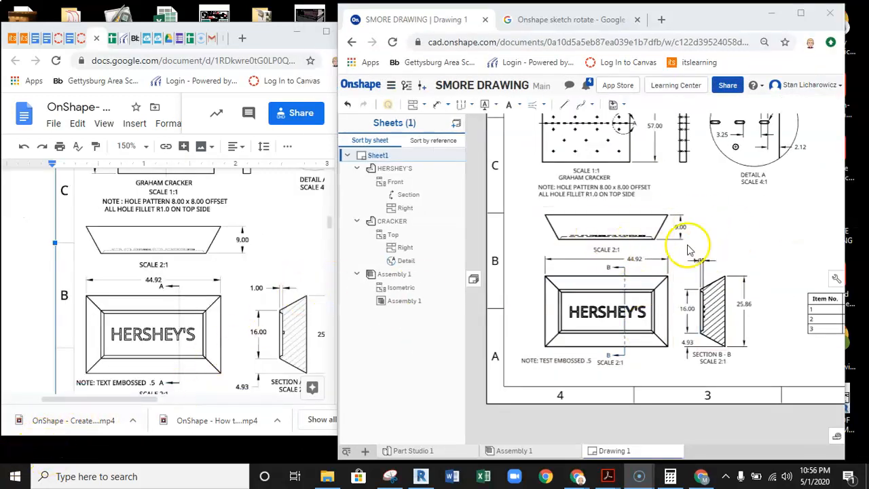
scroll(662, 297, "down", 4)
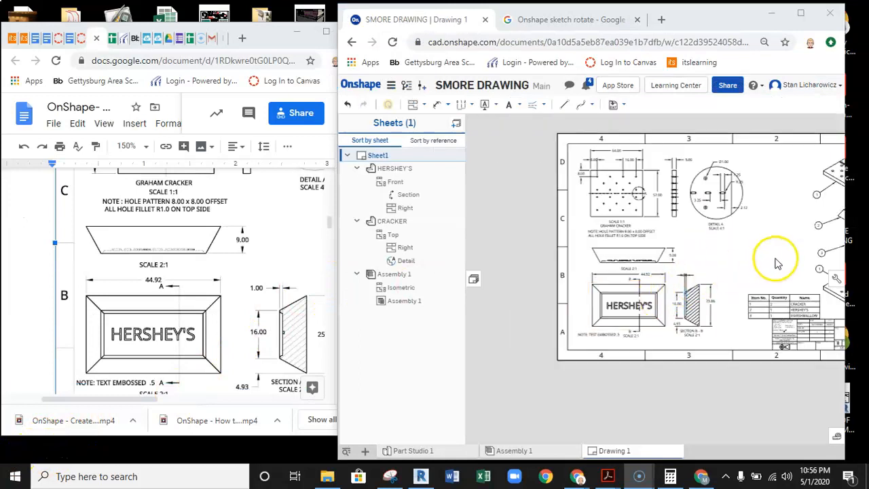
scroll(157, 234, "down", 3)
scroll(170, 254, "up", 3)
left_click_drag(337, 241, 367, 242)
left_click_drag(134, 399, 217, 400)
scroll(190, 260, "up", 3)
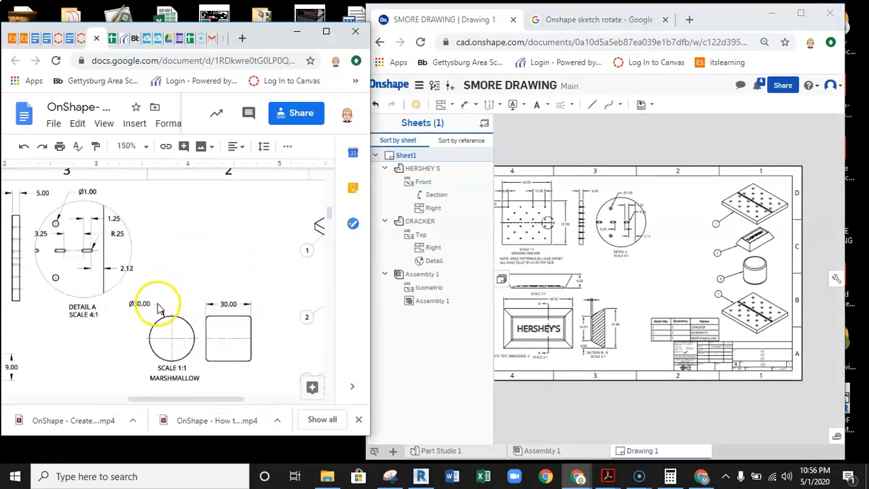
scroll(163, 292, "down", 2)
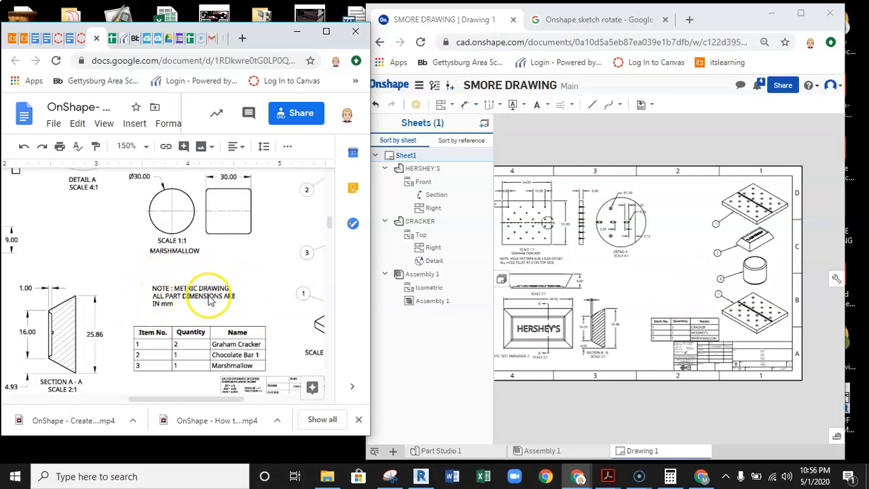
Bring the full drawing sheet into view, shift its window over the reference document and widen it
left_click(645, 297)
middle_click_drag(645, 296, 690, 293)
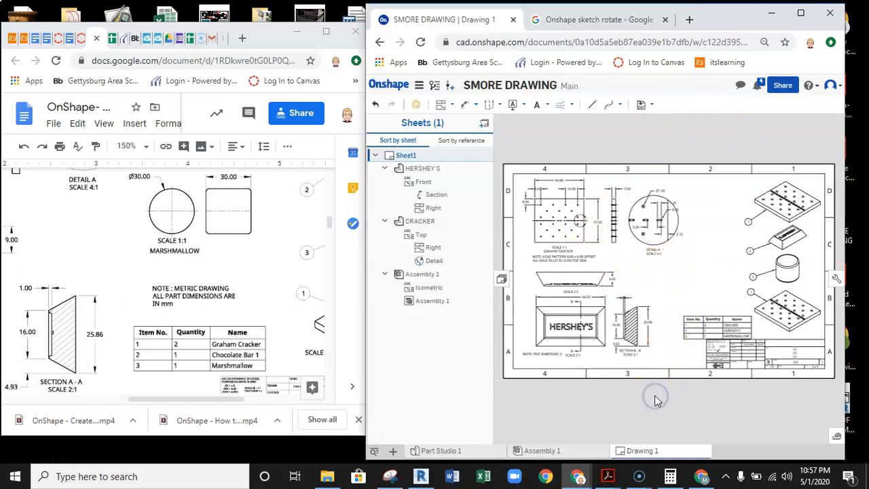
left_click_drag(731, 27, 626, 24)
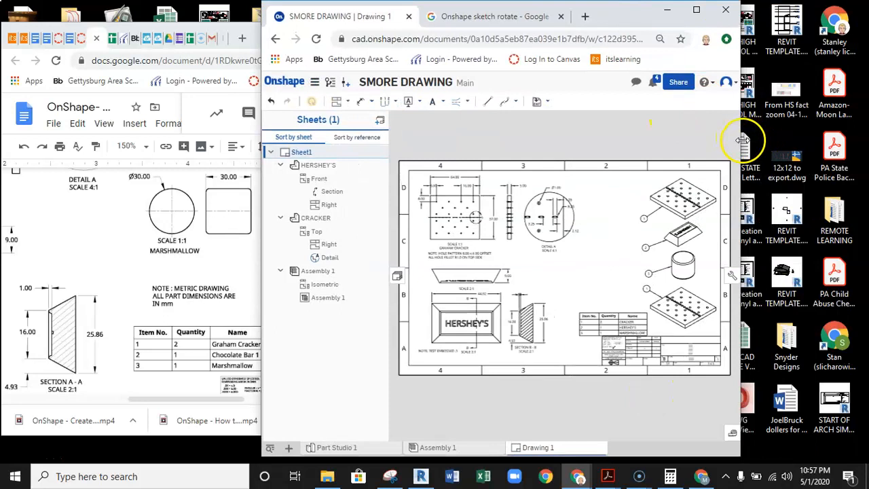
left_click_drag(743, 139, 790, 140)
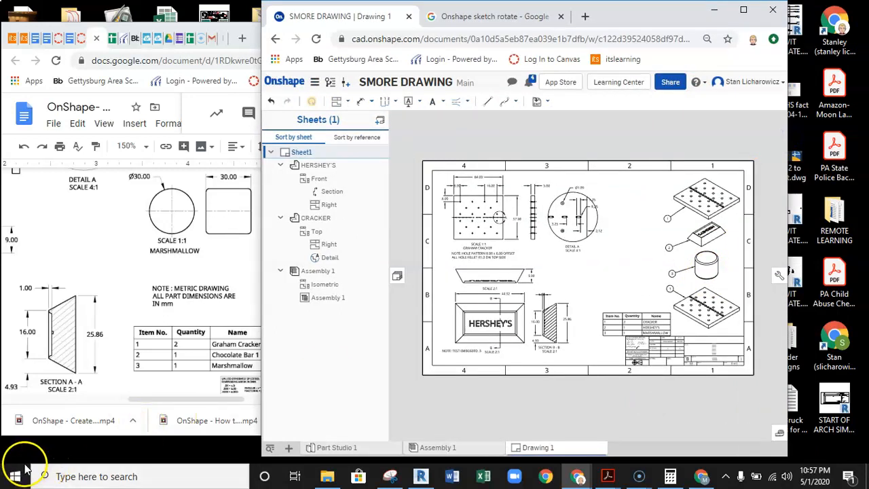